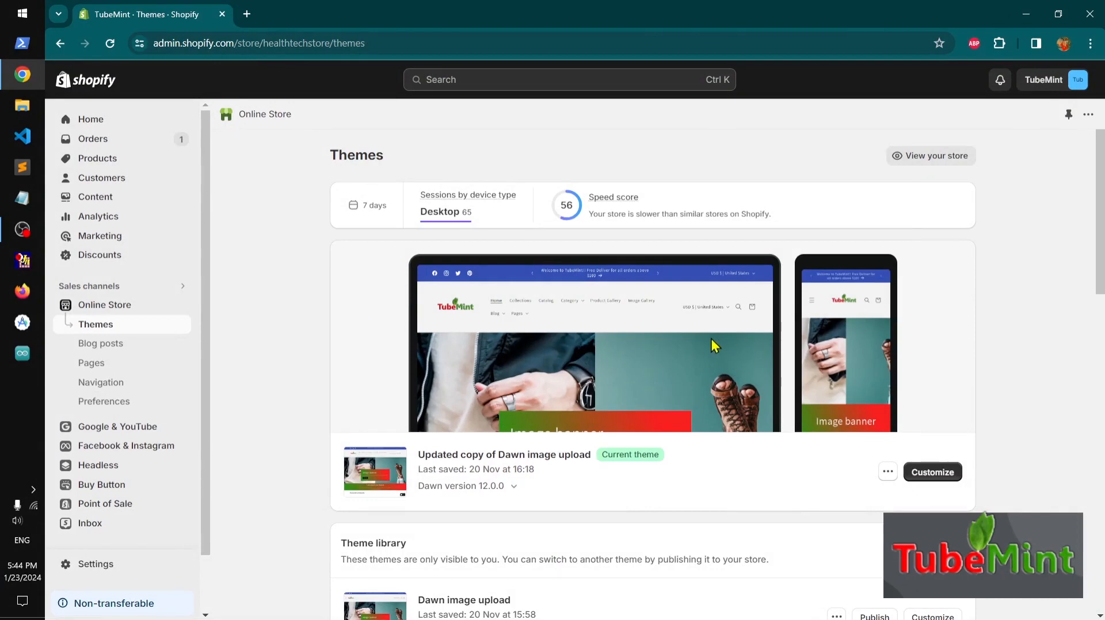
Add the free Dawn theme from the popular free themes to the theme library
{"action": "scroll", "coordinate": [712, 340], "scroll_direction": "down", "scroll_amount": 4}
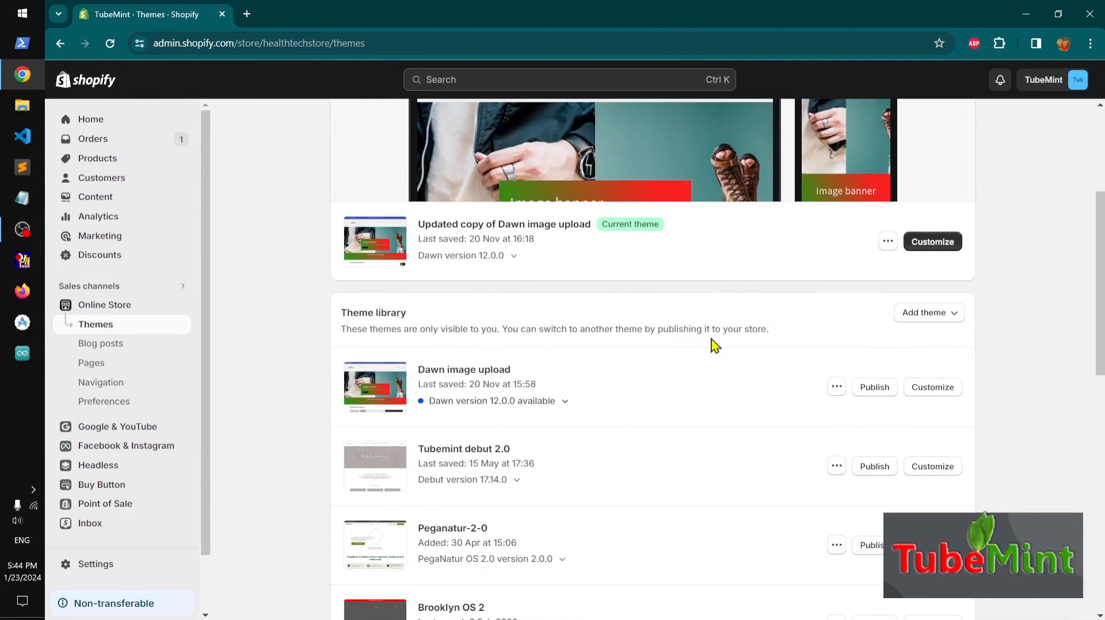
{"action": "scroll", "coordinate": [714, 346], "scroll_direction": "down", "scroll_amount": 8}
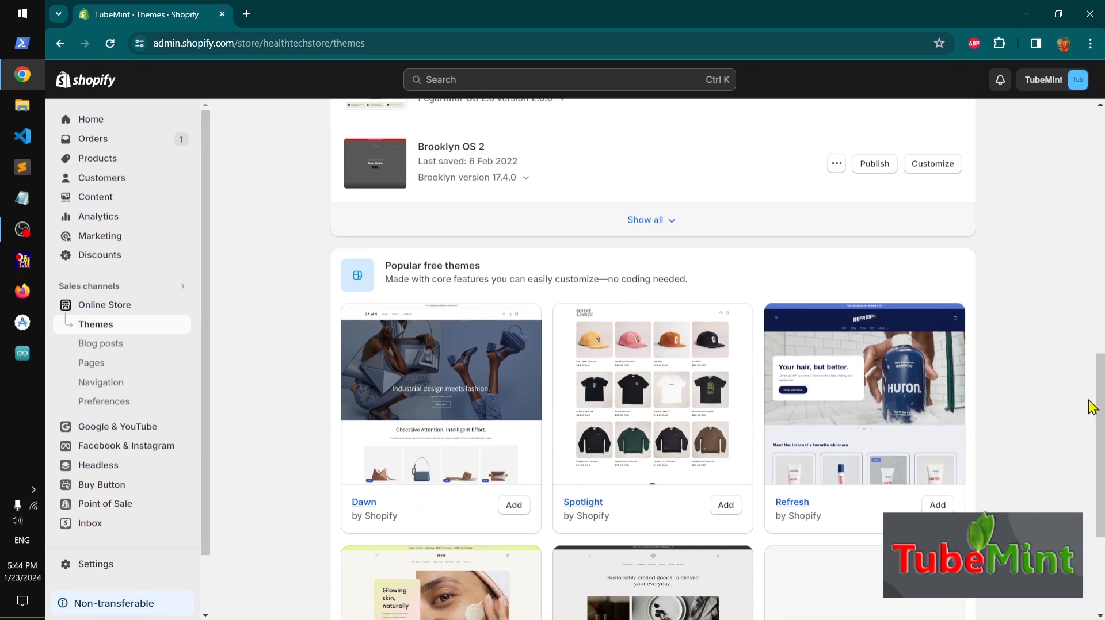
{"action": "left_click_drag", "start_coordinate": [1103, 429], "coordinate": [1104, 294]}
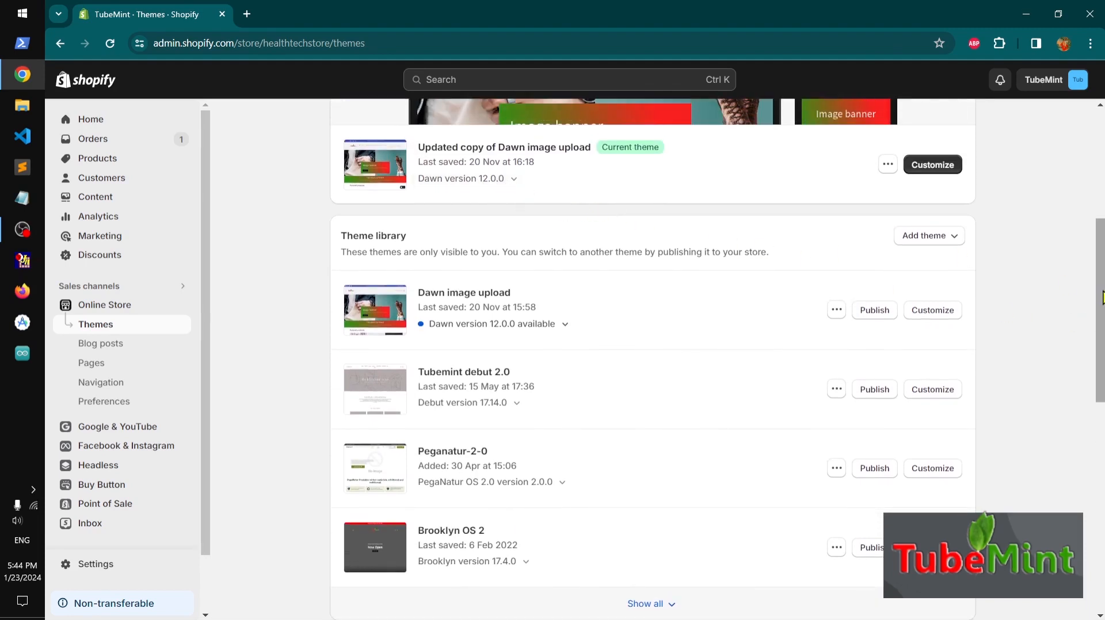
{"action": "left_click_drag", "start_coordinate": [1102, 298], "coordinate": [1101, 445]}
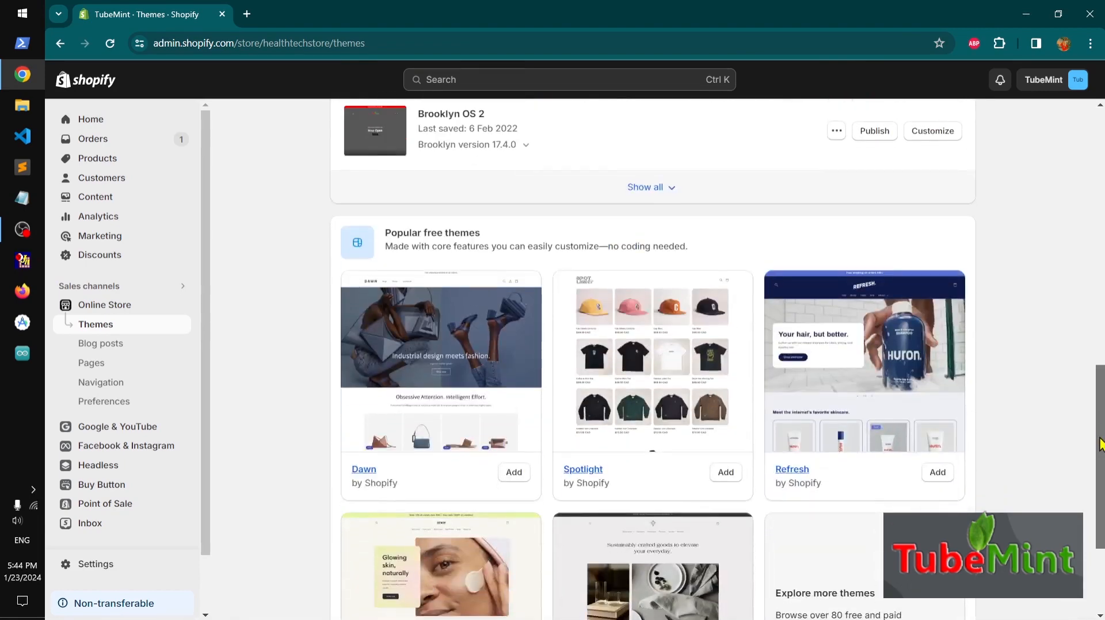
{"action": "left_click", "coordinate": [514, 478]}
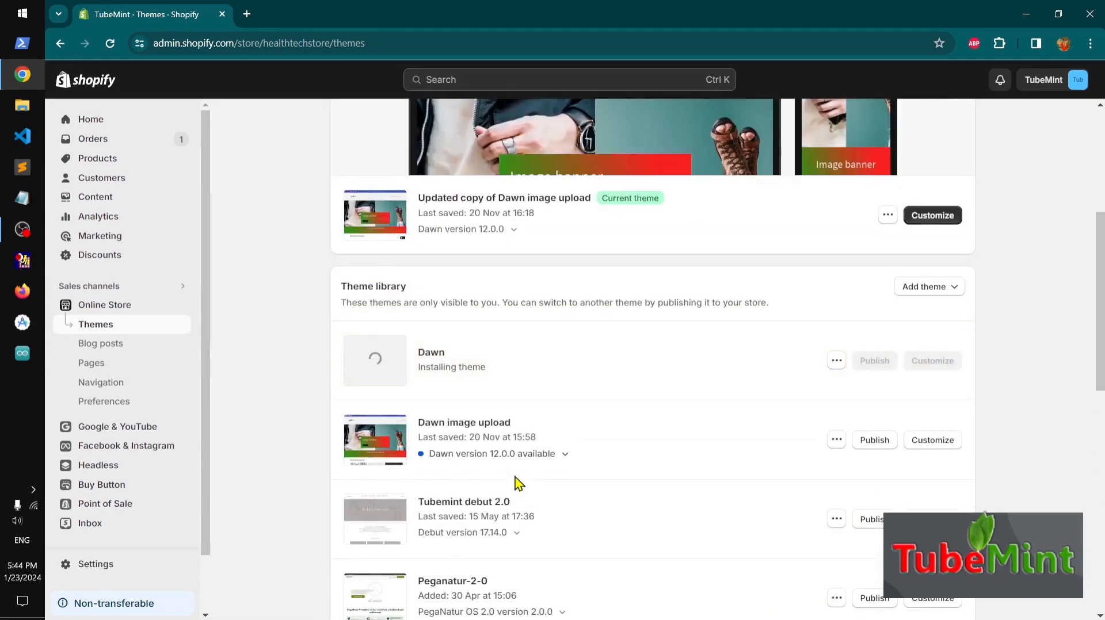
Open the Theme Store and filter the theme list to show only Free themes
{"action": "scroll", "coordinate": [521, 480], "scroll_direction": "down", "scroll_amount": 10}
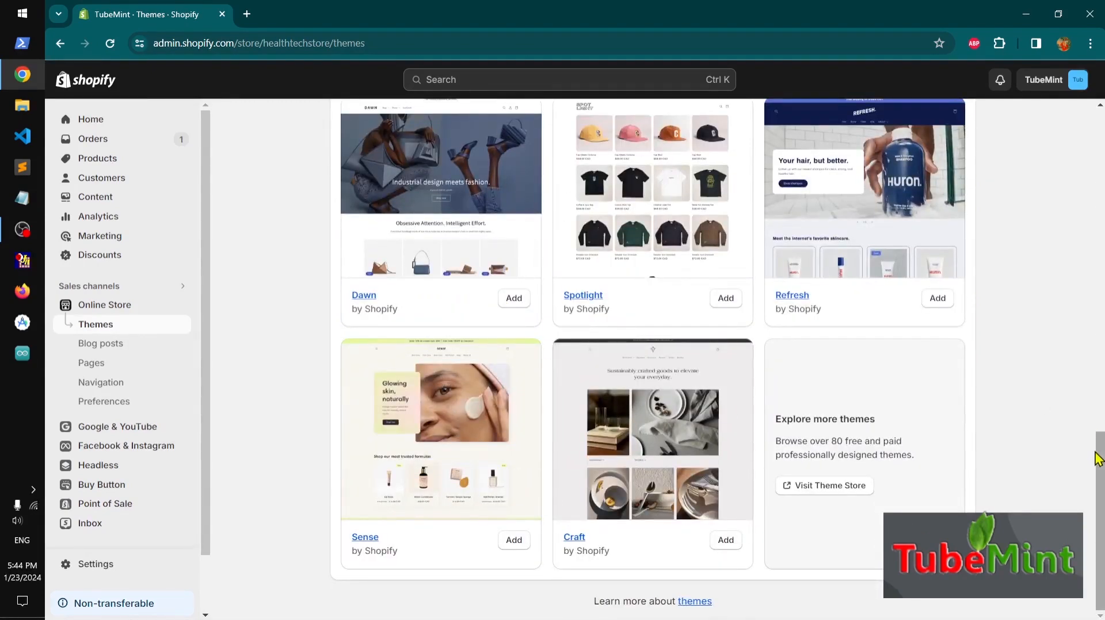
{"action": "scroll", "coordinate": [1098, 459], "scroll_direction": "up", "scroll_amount": 3}
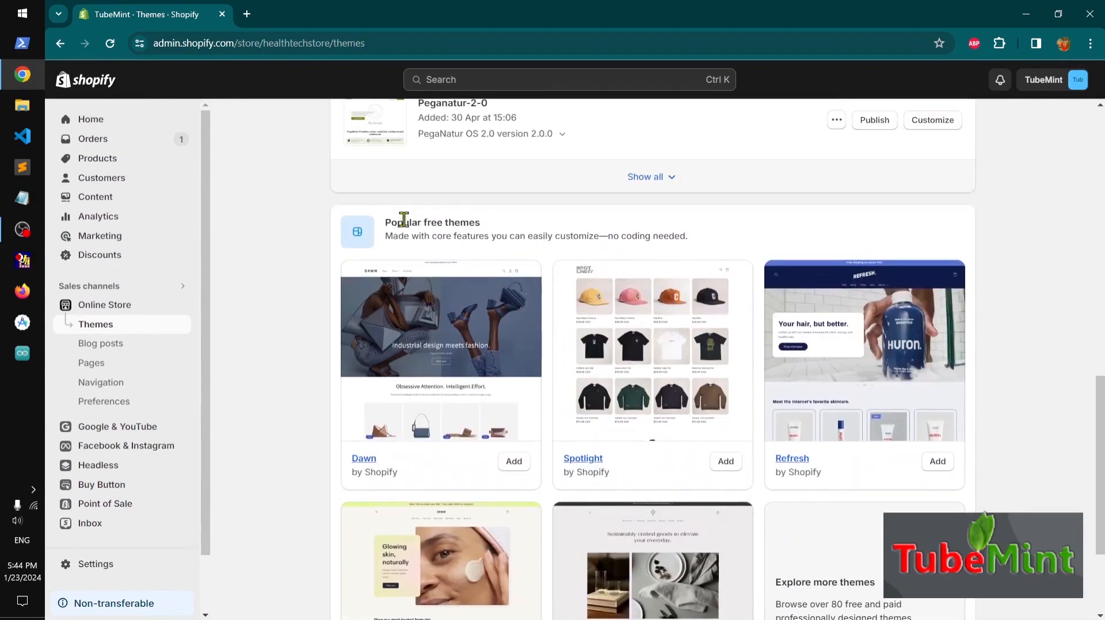
{"action": "scroll", "coordinate": [1103, 400], "scroll_direction": "down", "scroll_amount": 3}
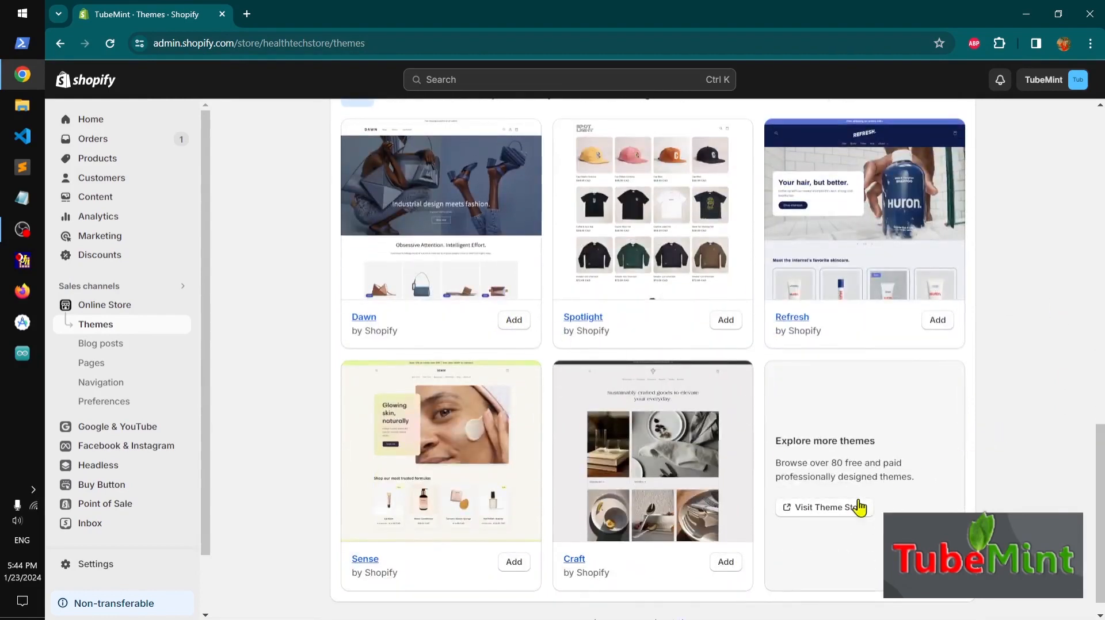
{"action": "left_click", "coordinate": [829, 509]}
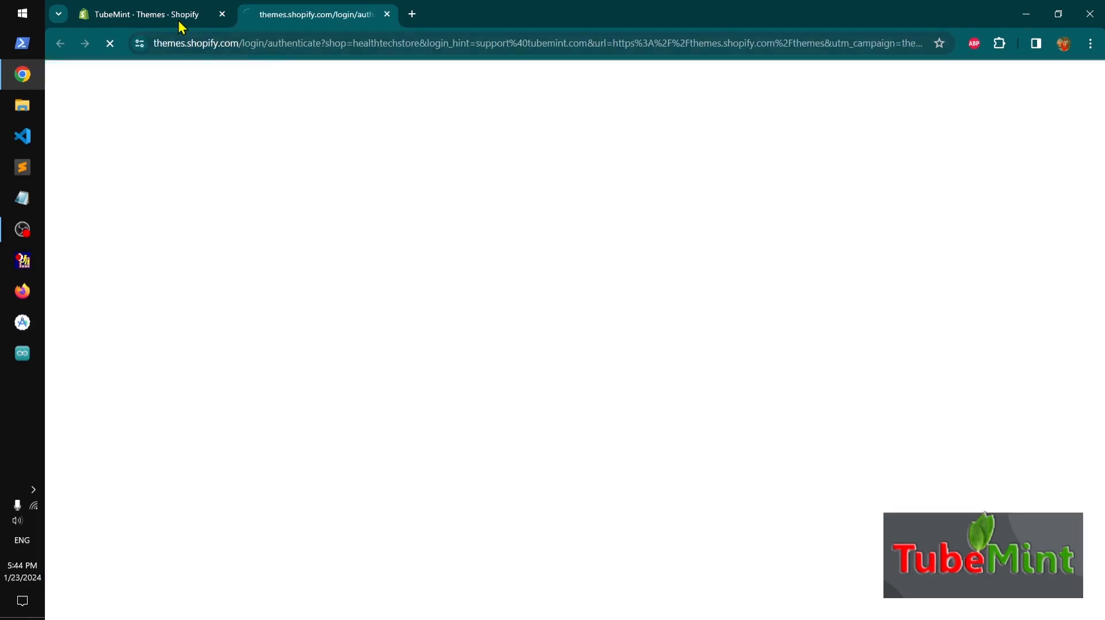
{"action": "left_click", "coordinate": [179, 20]}
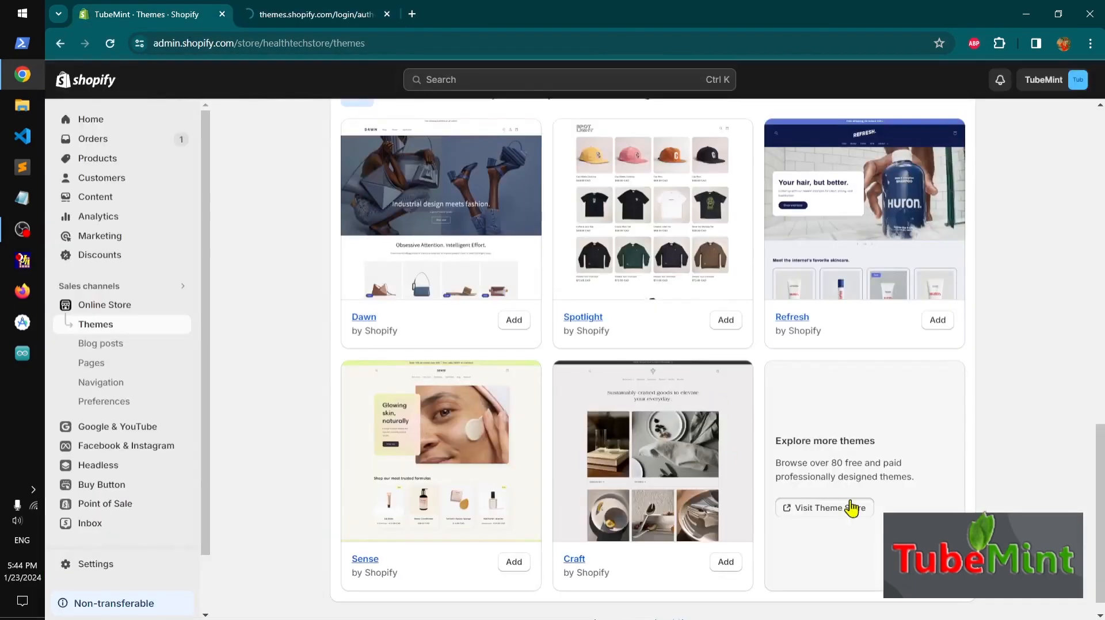
{"action": "left_click", "coordinate": [326, 15]}
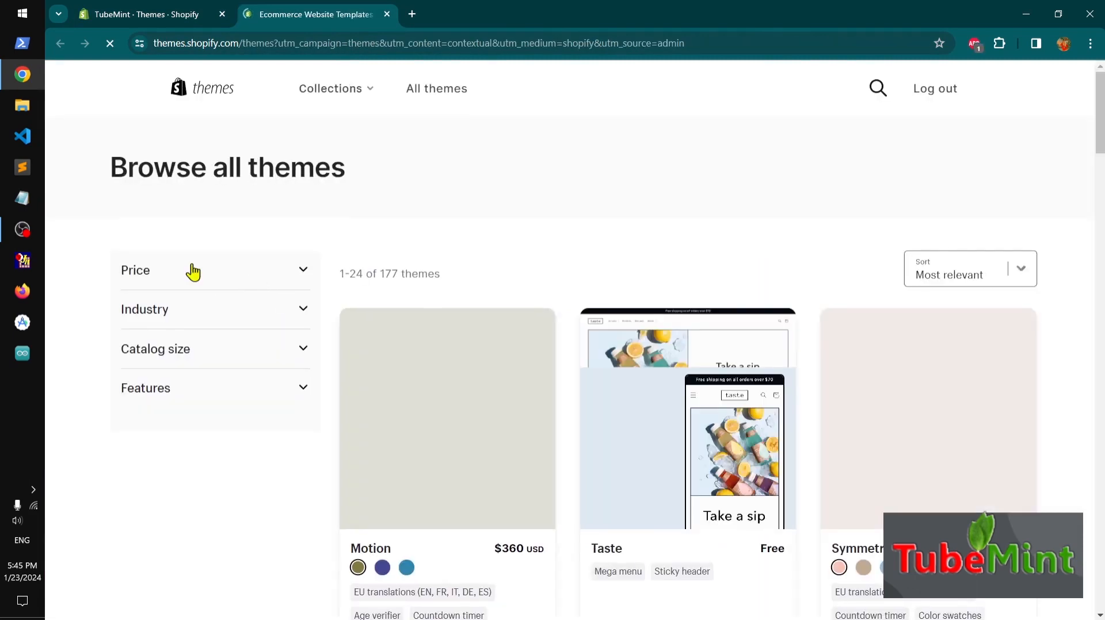
{"action": "left_click", "coordinate": [294, 270]}
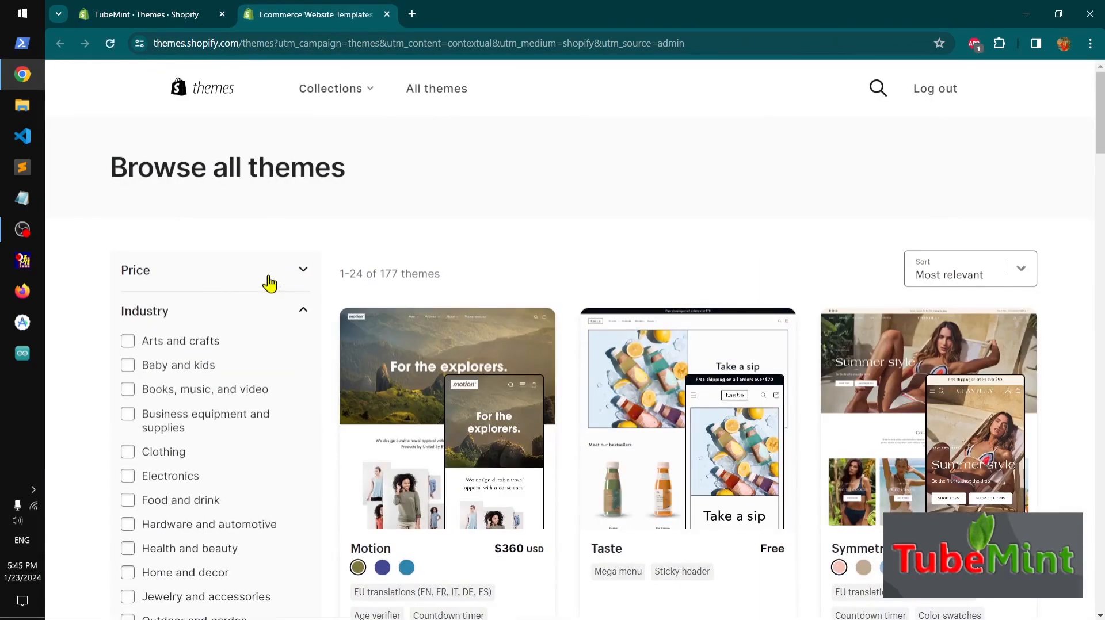
{"action": "left_click", "coordinate": [299, 273]}
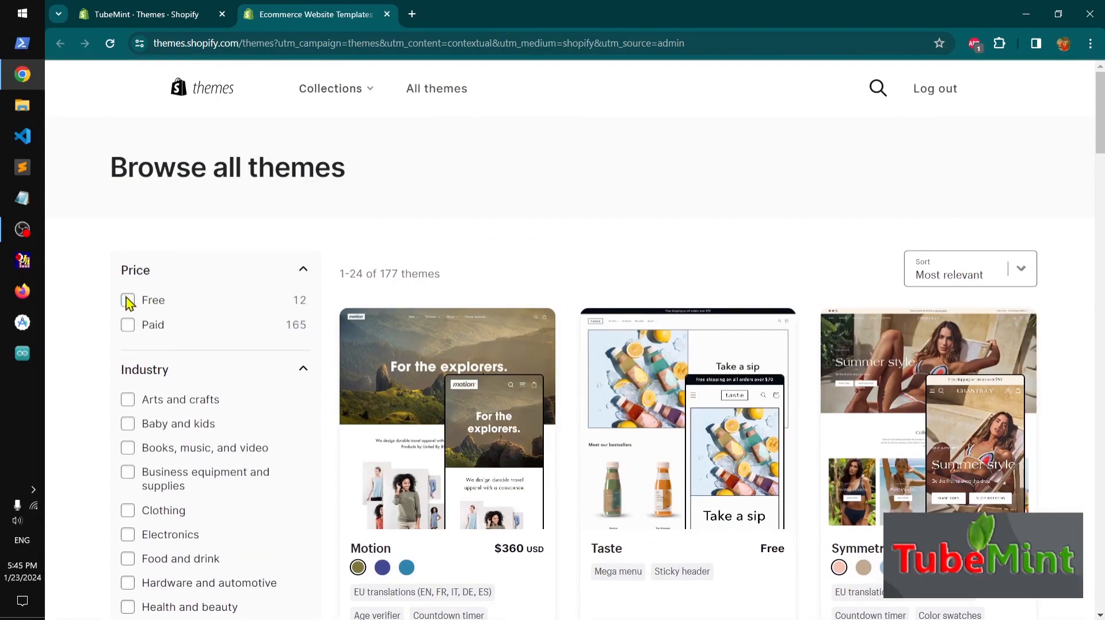
{"action": "left_click", "coordinate": [128, 301]}
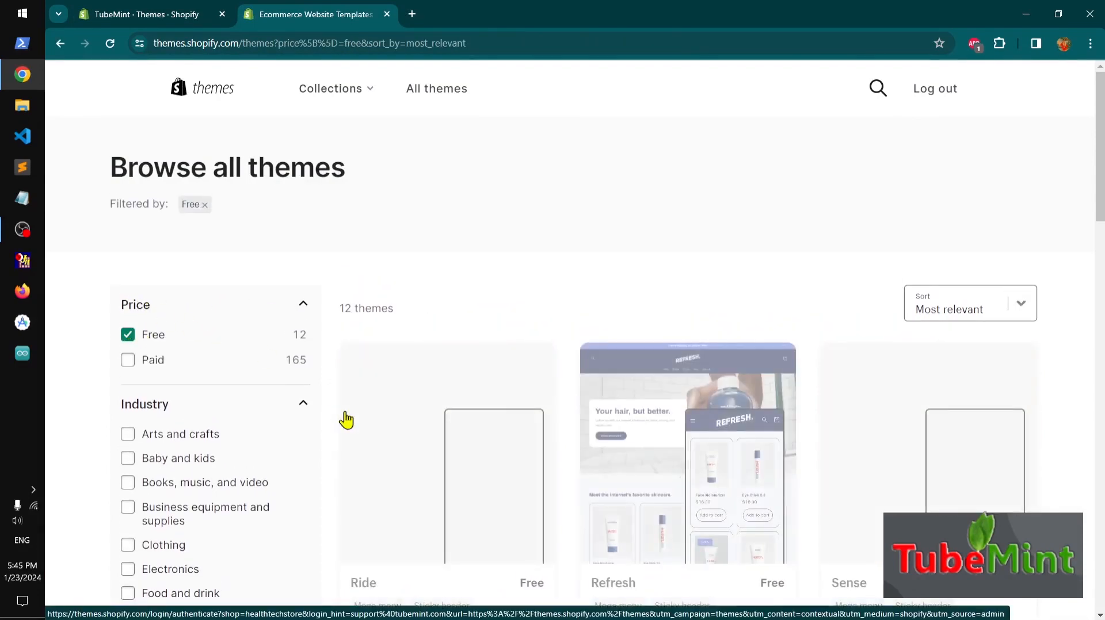
{"action": "scroll", "coordinate": [346, 420], "scroll_direction": "down", "scroll_amount": 4}
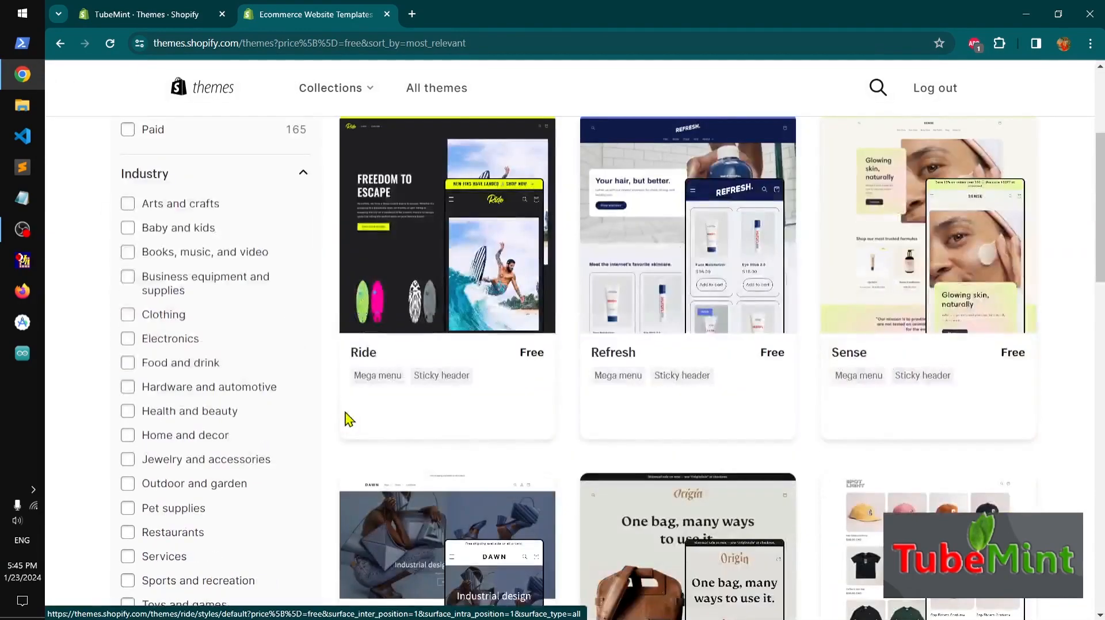
{"action": "scroll", "coordinate": [346, 421], "scroll_direction": "down", "scroll_amount": 4}
{"action": "scroll", "coordinate": [346, 420], "scroll_direction": "down", "scroll_amount": 4}
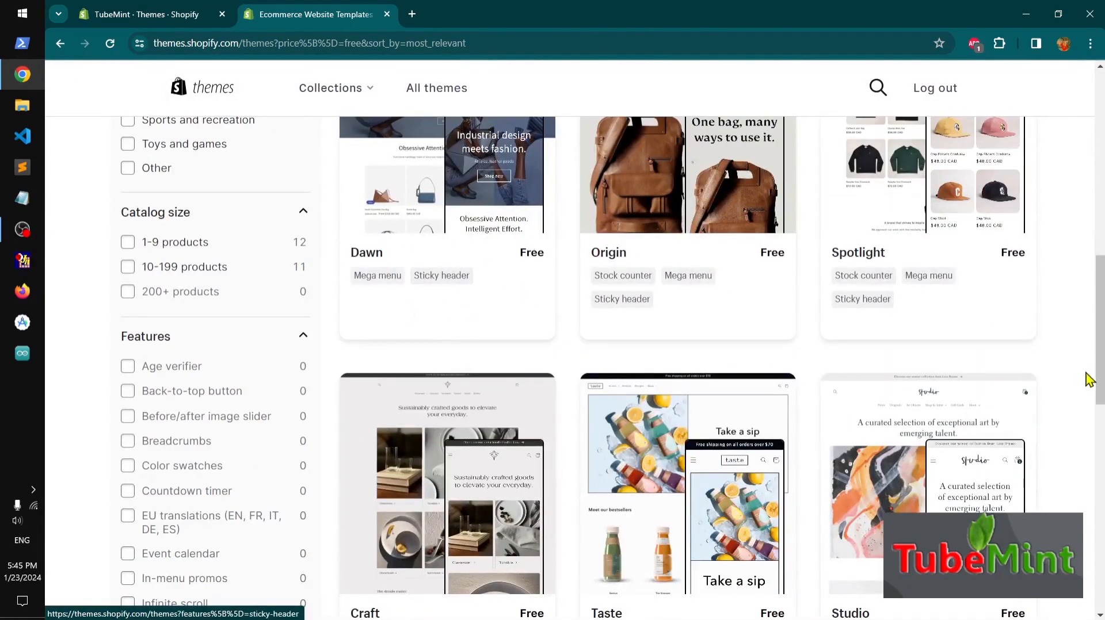
{"action": "left_click_drag", "start_coordinate": [1101, 361], "coordinate": [1101, 320]}
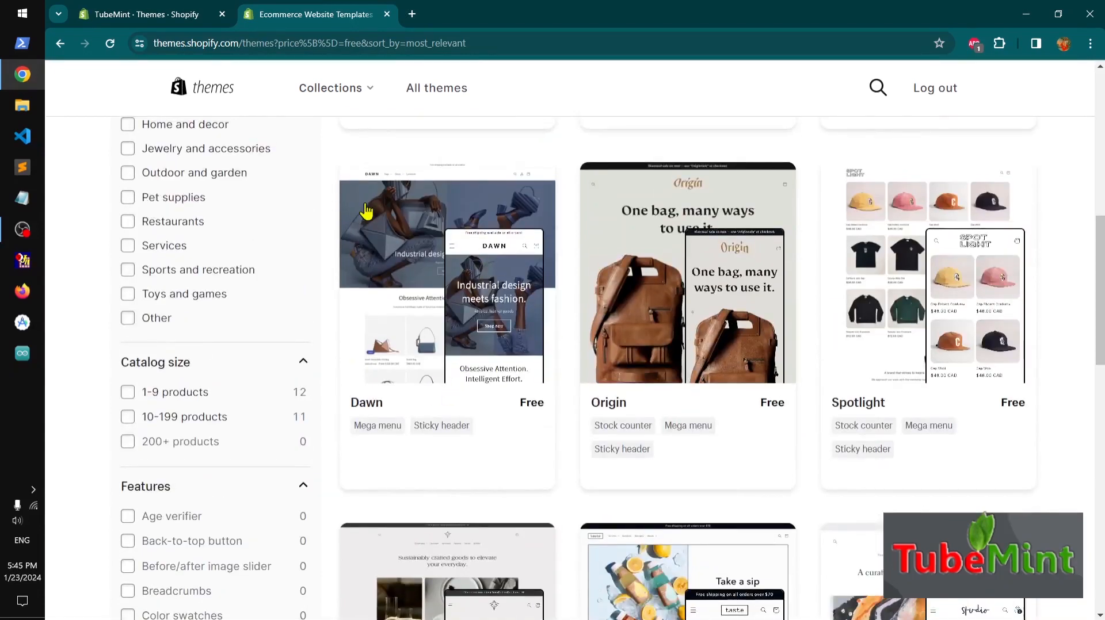
Open the customizer for the newly added Dawn theme in a new tab
{"action": "left_click", "coordinate": [387, 15]}
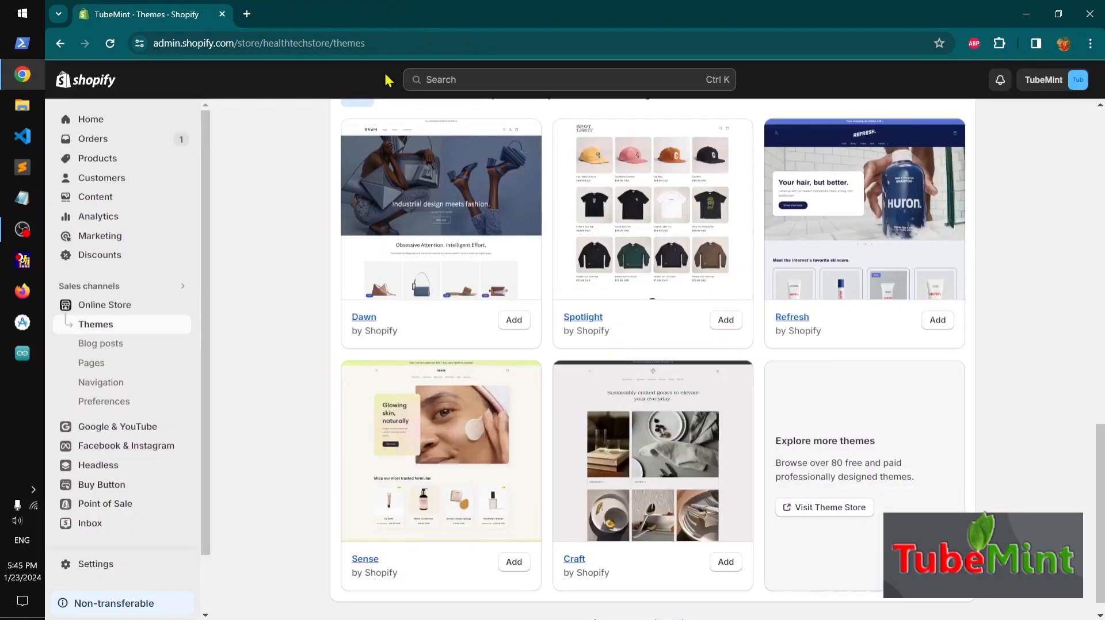
{"action": "scroll", "coordinate": [624, 375], "scroll_direction": "up", "scroll_amount": 5}
{"action": "scroll", "coordinate": [624, 375], "scroll_direction": "up", "scroll_amount": 10}
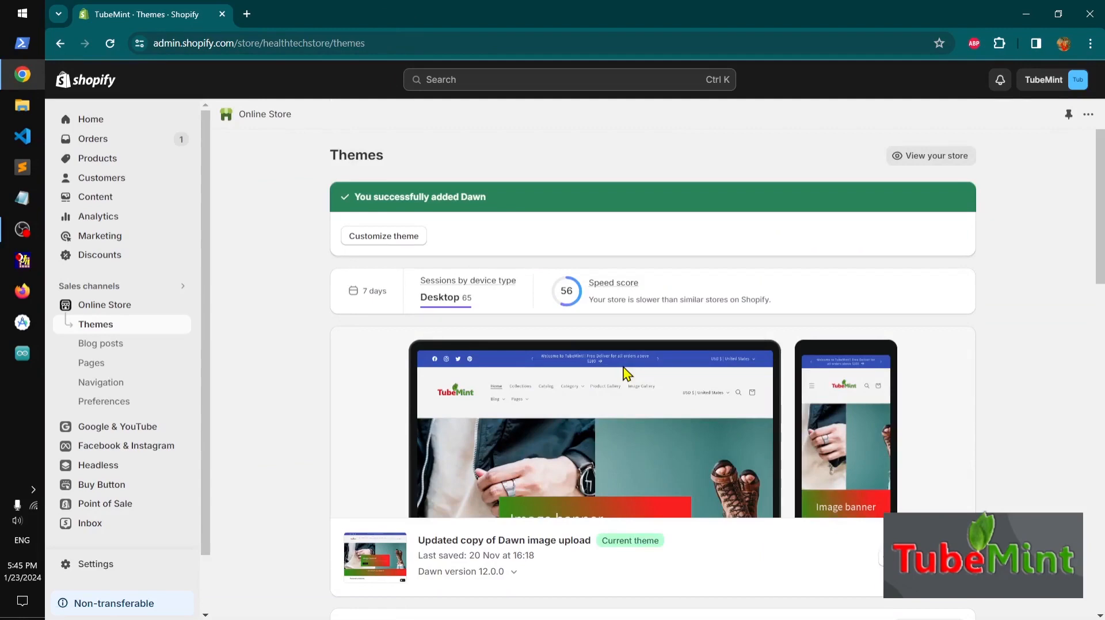
{"action": "scroll", "coordinate": [626, 374], "scroll_direction": "down", "scroll_amount": 10}
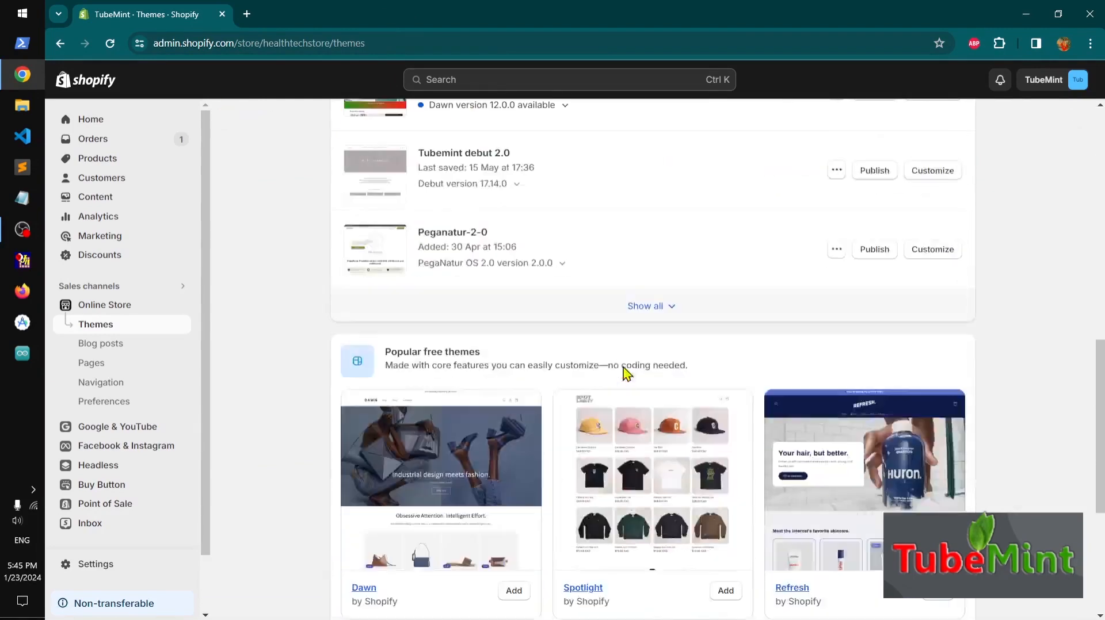
{"action": "scroll", "coordinate": [626, 375], "scroll_direction": "up", "scroll_amount": 3}
{"action": "scroll", "coordinate": [627, 374], "scroll_direction": "up", "scroll_amount": 4}
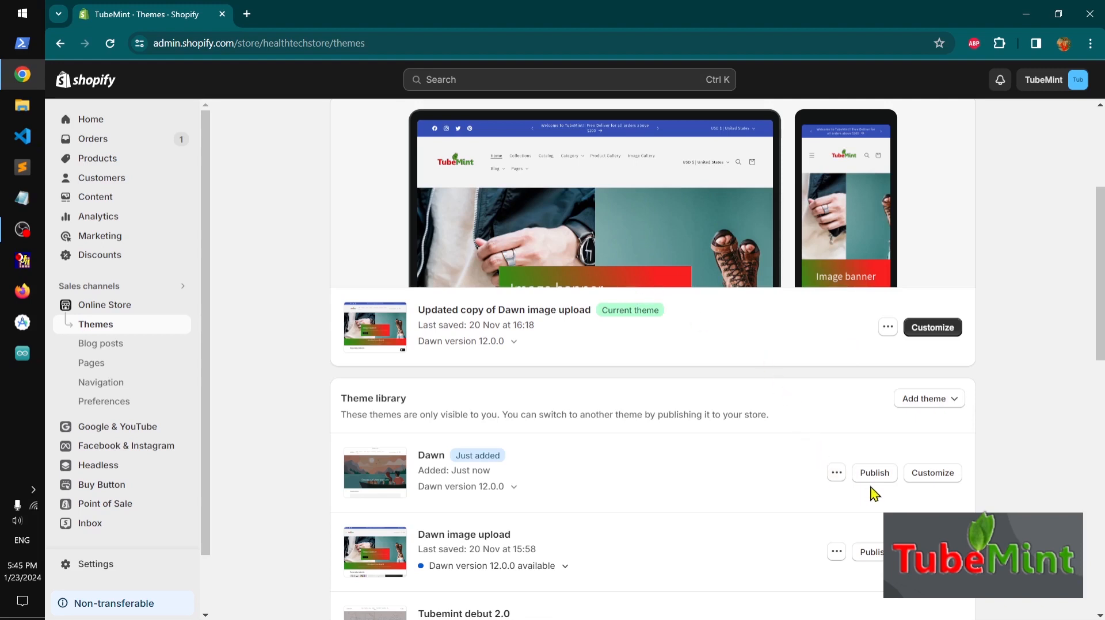
{"action": "right_click", "coordinate": [938, 483]}
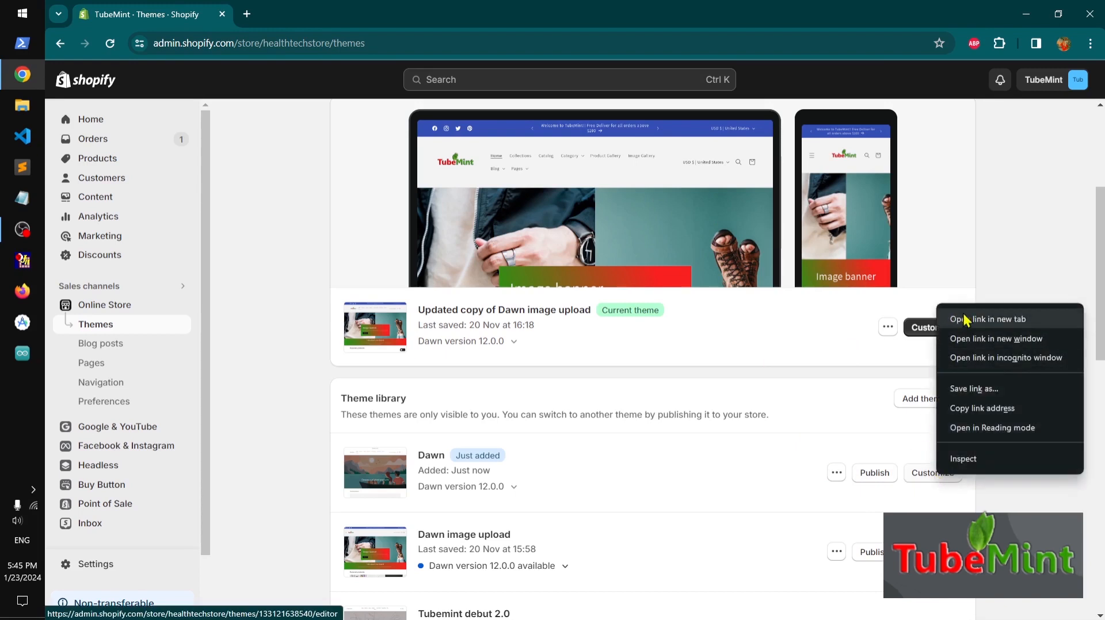
{"action": "left_click", "coordinate": [957, 315]}
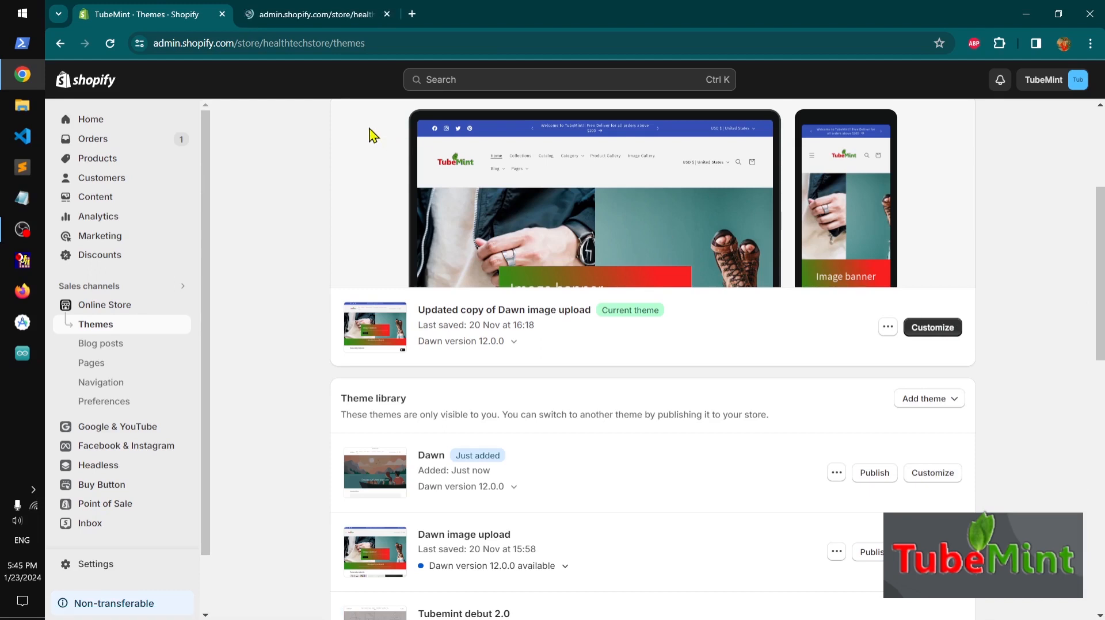
{"action": "left_click", "coordinate": [291, 15]}
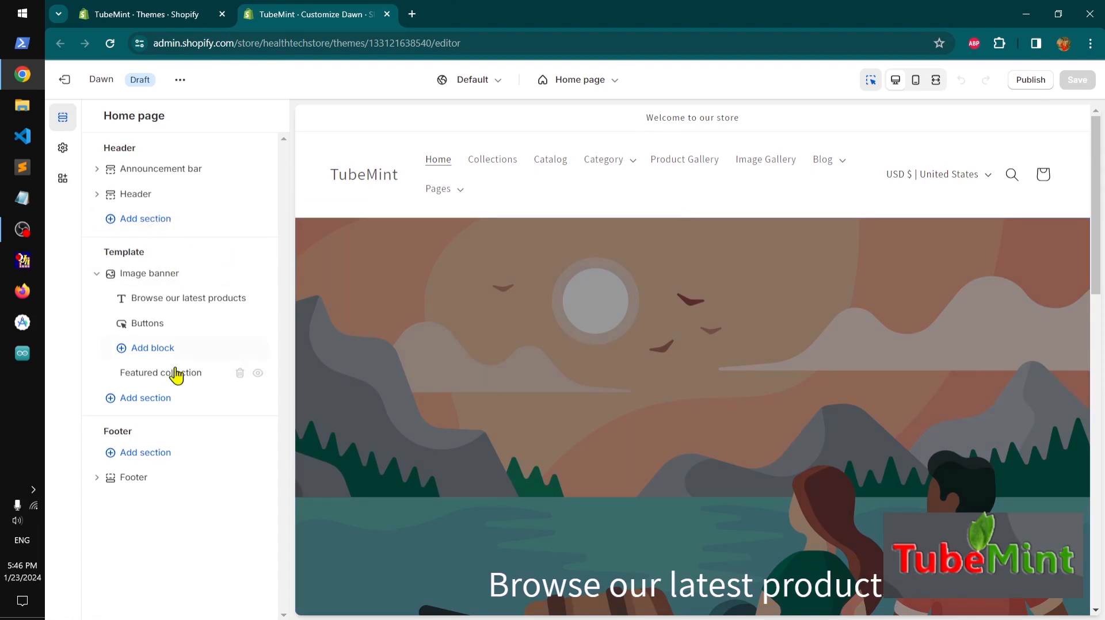
Add a Collage section to the home page template and save the theme
{"action": "left_click", "coordinate": [153, 350]}
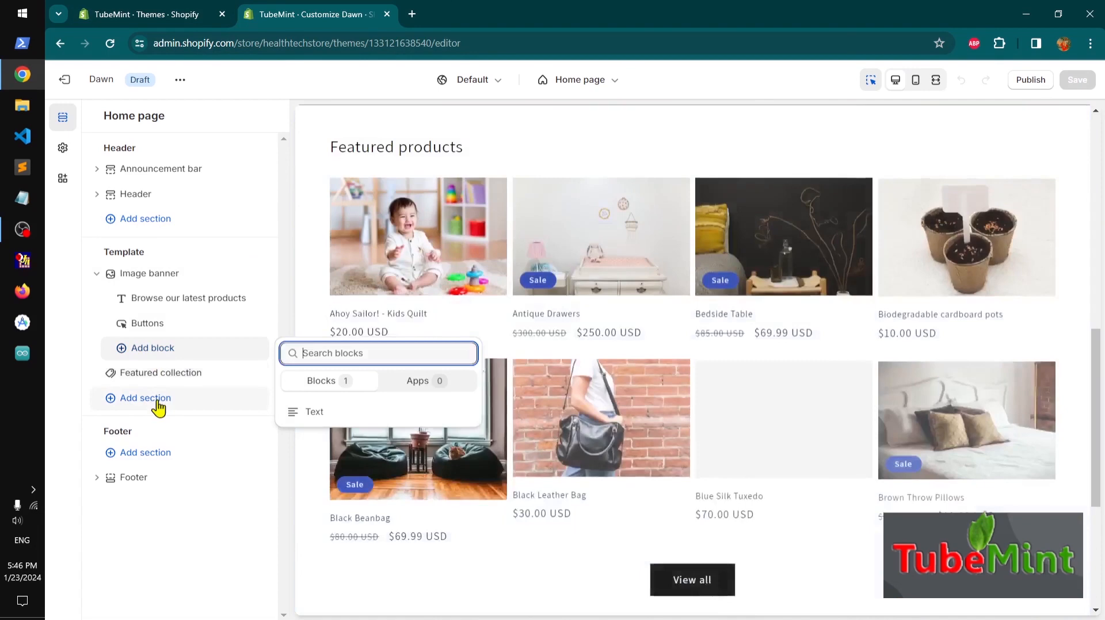
{"action": "left_click", "coordinate": [159, 405]}
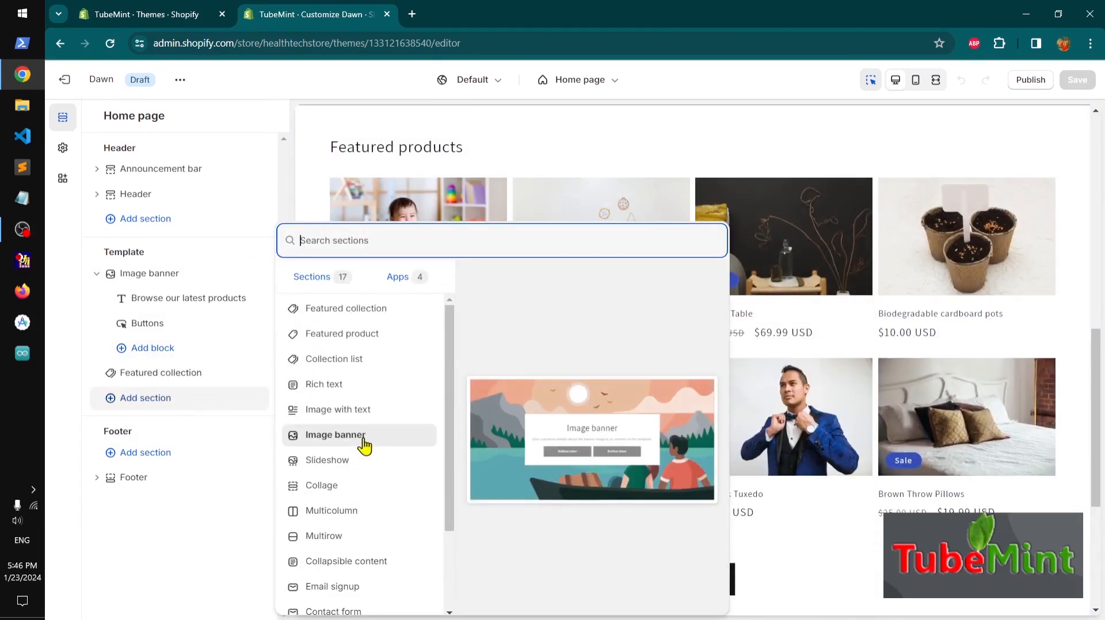
{"action": "left_click", "coordinate": [355, 495]}
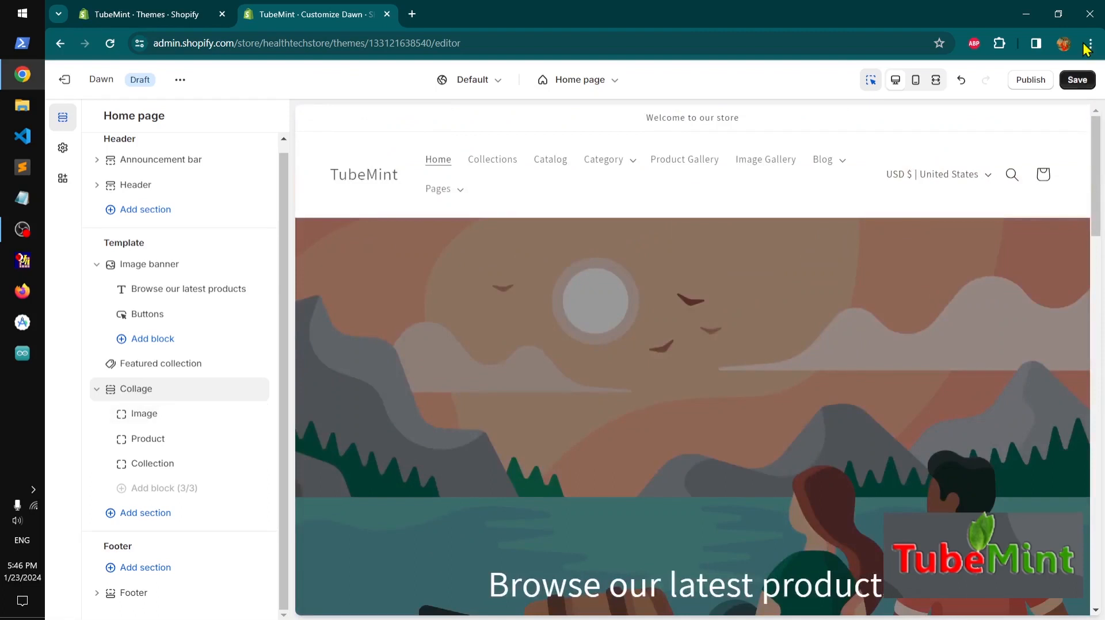
{"action": "left_click", "coordinate": [1077, 79]}
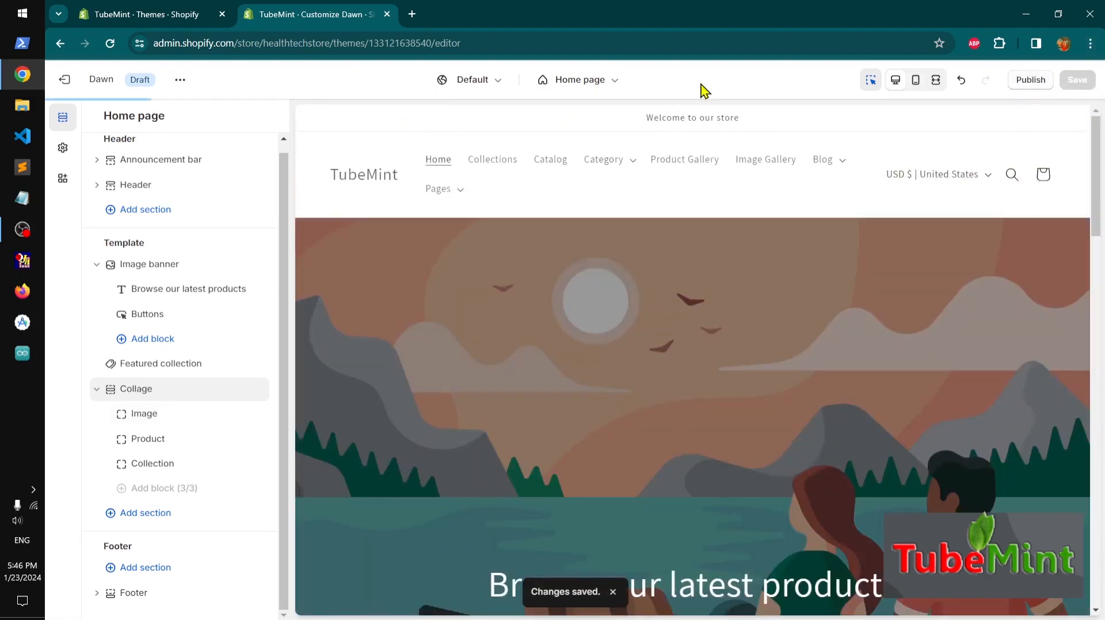
Preview the newly added Dawn theme from its actions menu
{"action": "left_click", "coordinate": [387, 14]}
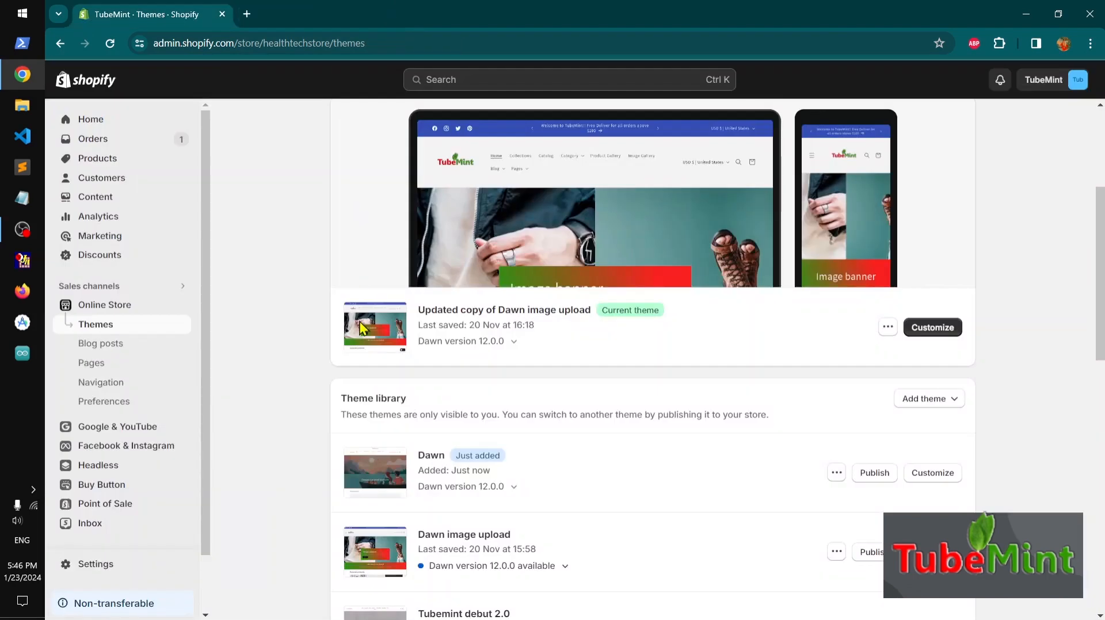
{"action": "left_click", "coordinate": [836, 473]}
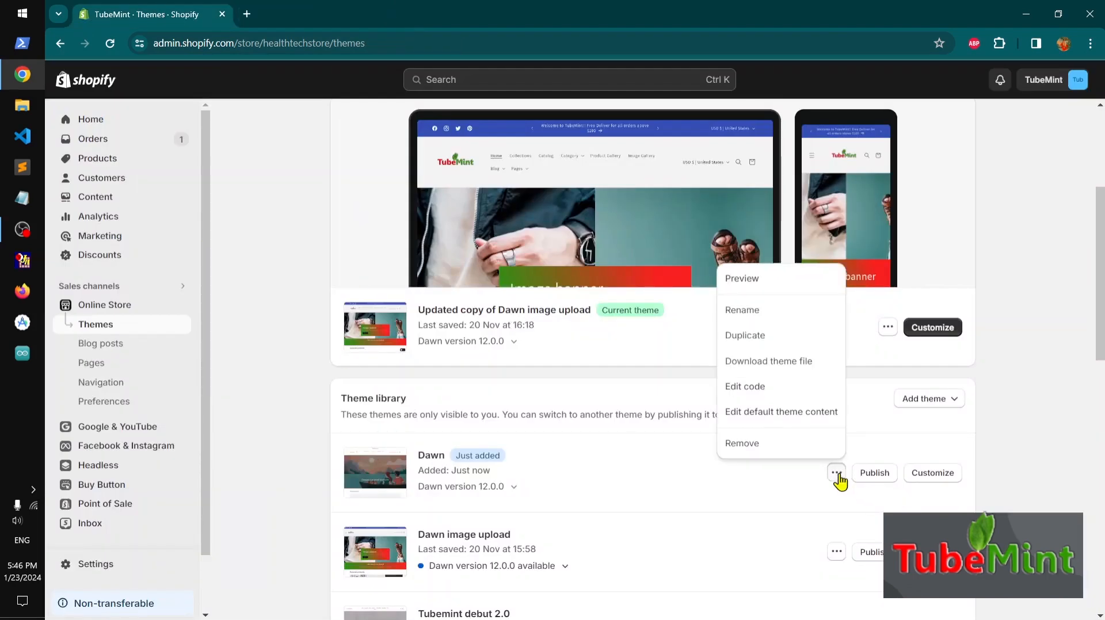
{"action": "left_click", "coordinate": [743, 280]}
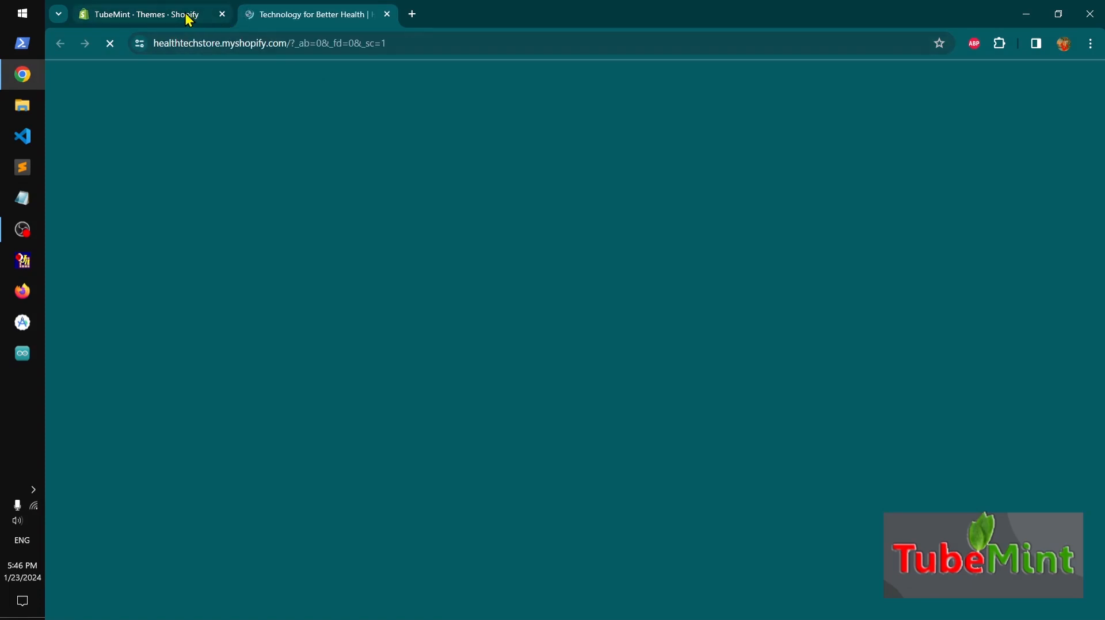
Publish the Dawn theme as the store's current theme
{"action": "left_click", "coordinate": [186, 16]}
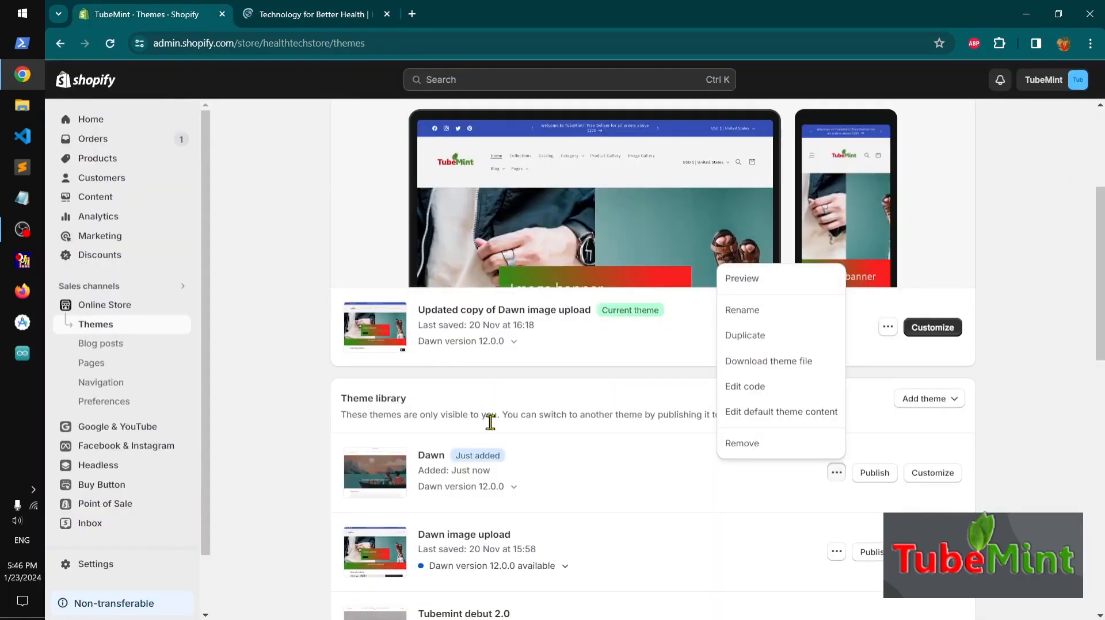
{"action": "left_click", "coordinate": [306, 390]}
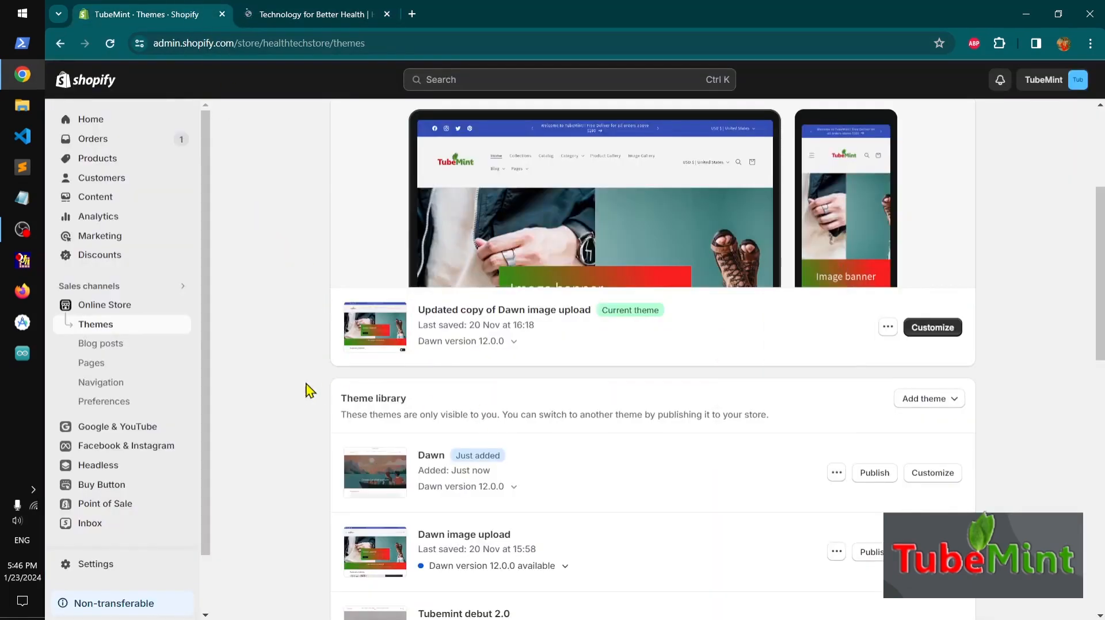
{"action": "left_click", "coordinate": [875, 476]}
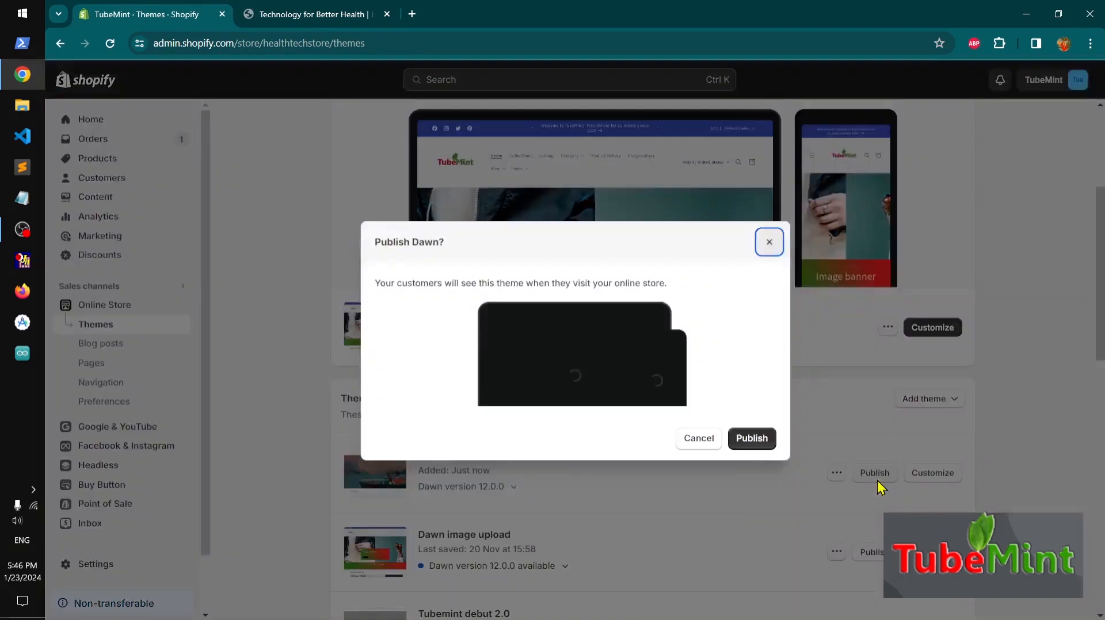
{"action": "left_click", "coordinate": [752, 439]}
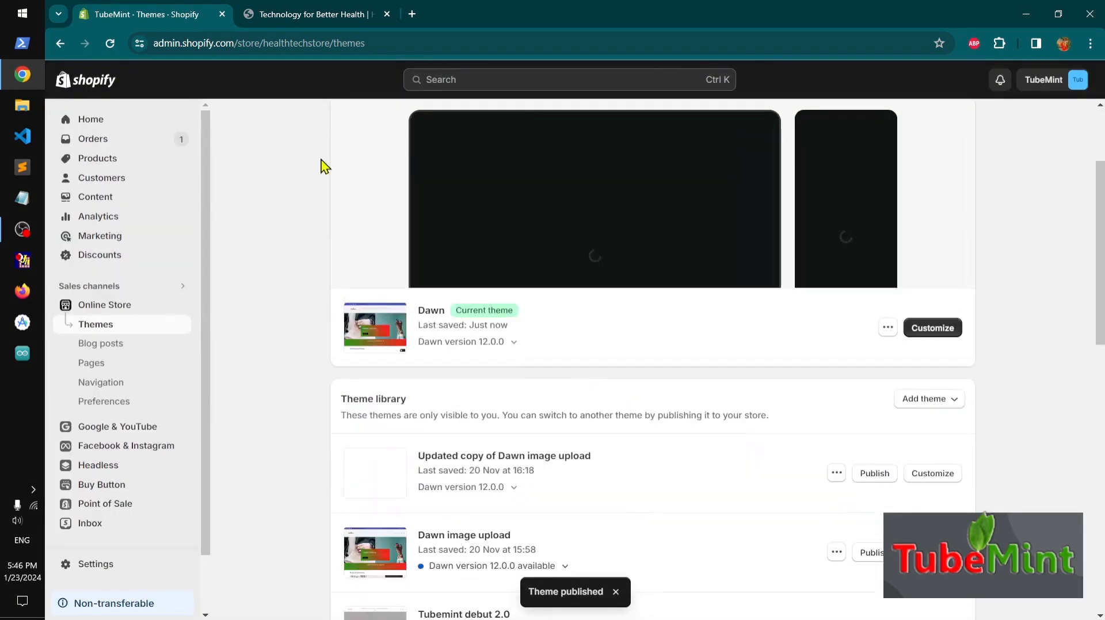
View the published storefront in the preview tab, scrolling through the home page, and close that tab
{"action": "left_click", "coordinate": [282, 20]}
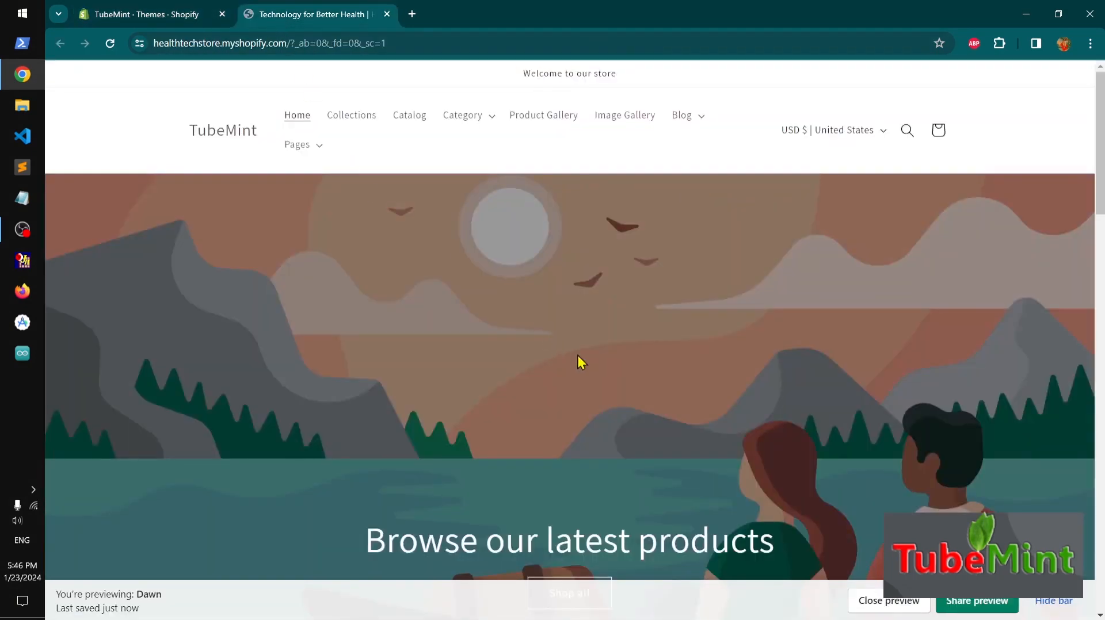
{"action": "scroll", "coordinate": [577, 356], "scroll_direction": "down", "scroll_amount": 20}
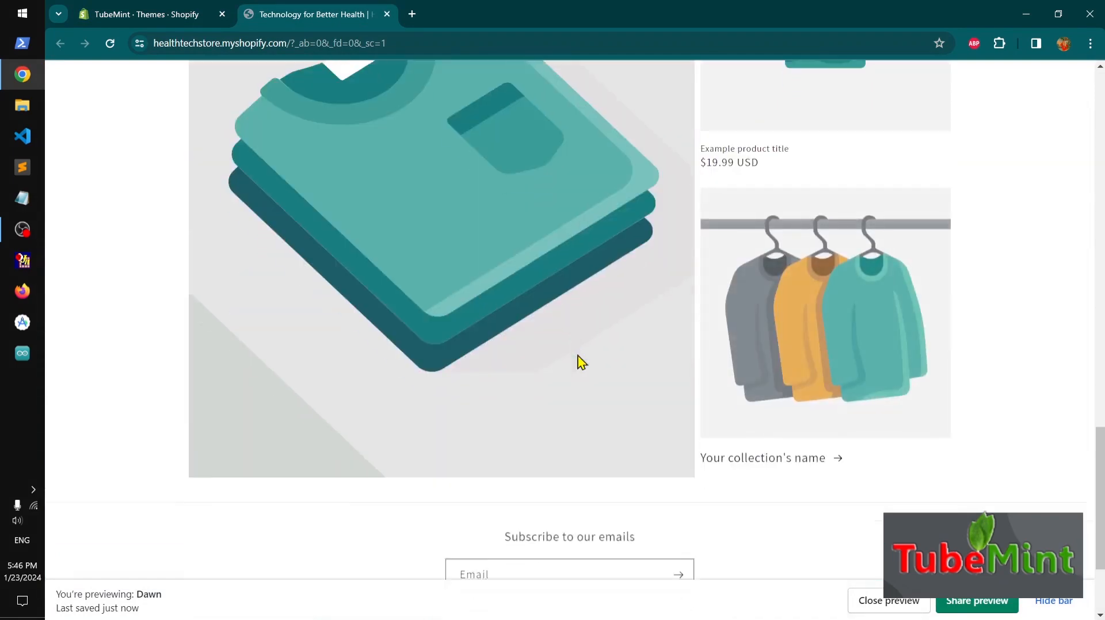
{"action": "scroll", "coordinate": [582, 362], "scroll_direction": "down", "scroll_amount": 3}
{"action": "scroll", "coordinate": [579, 363], "scroll_direction": "up", "scroll_amount": 20}
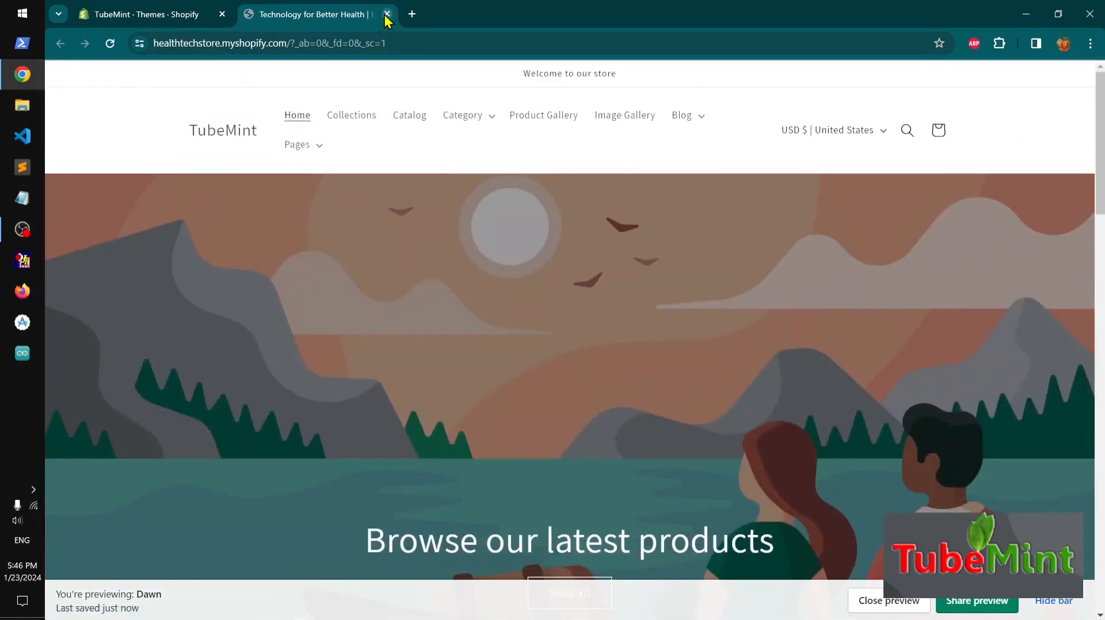
{"action": "left_click", "coordinate": [387, 14]}
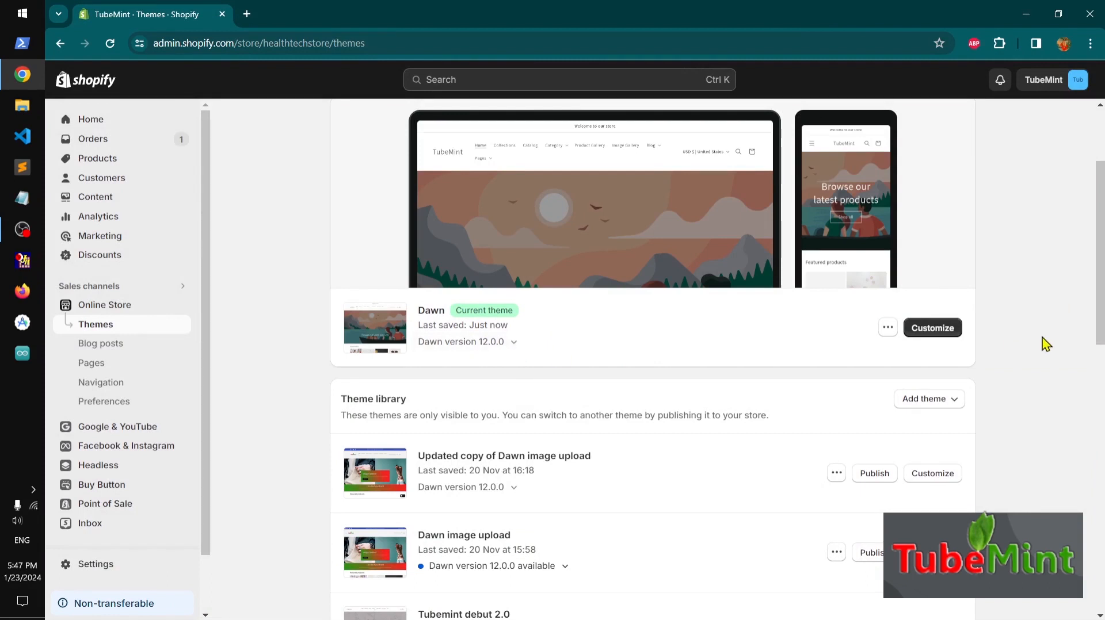
{"action": "scroll", "coordinate": [1046, 344], "scroll_direction": "up", "scroll_amount": 3}
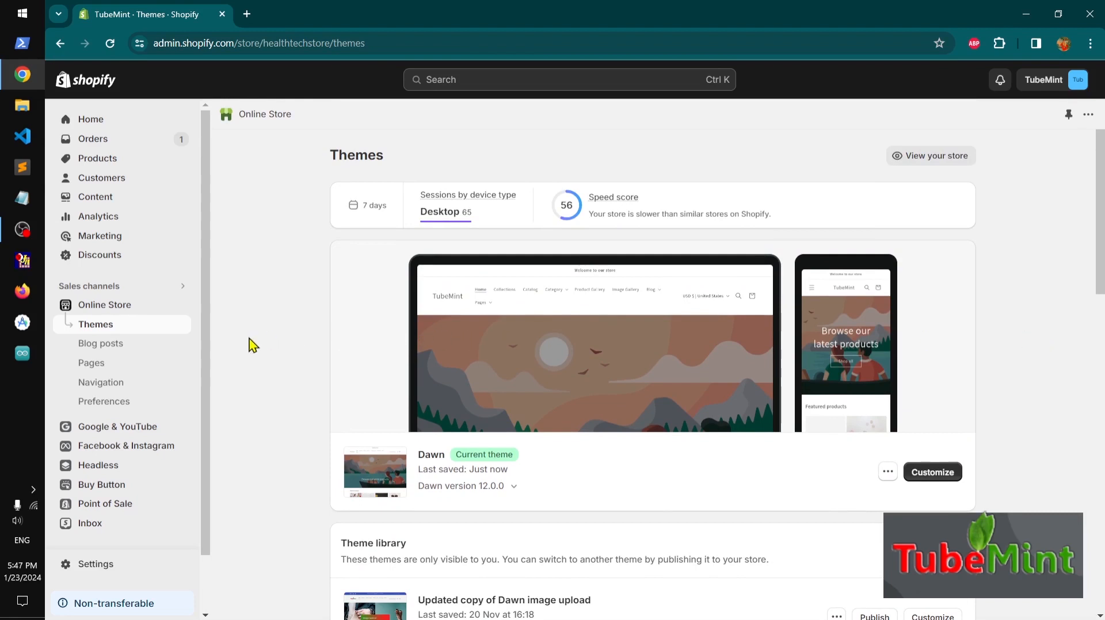
{"action": "left_click", "coordinate": [10, 587]}
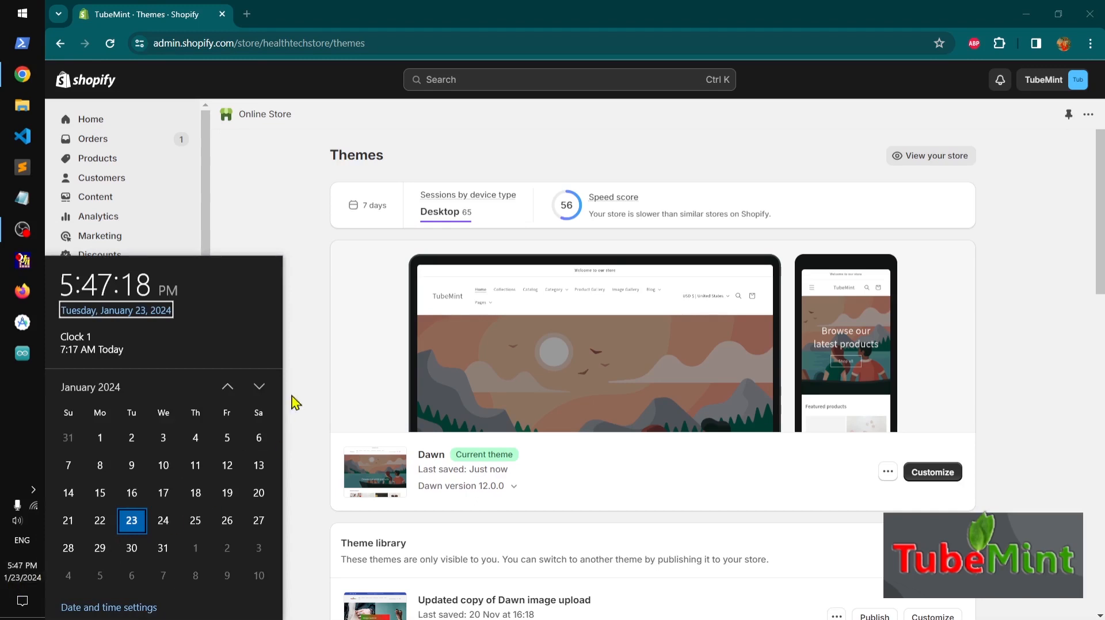
{"action": "left_click", "coordinate": [291, 238]}
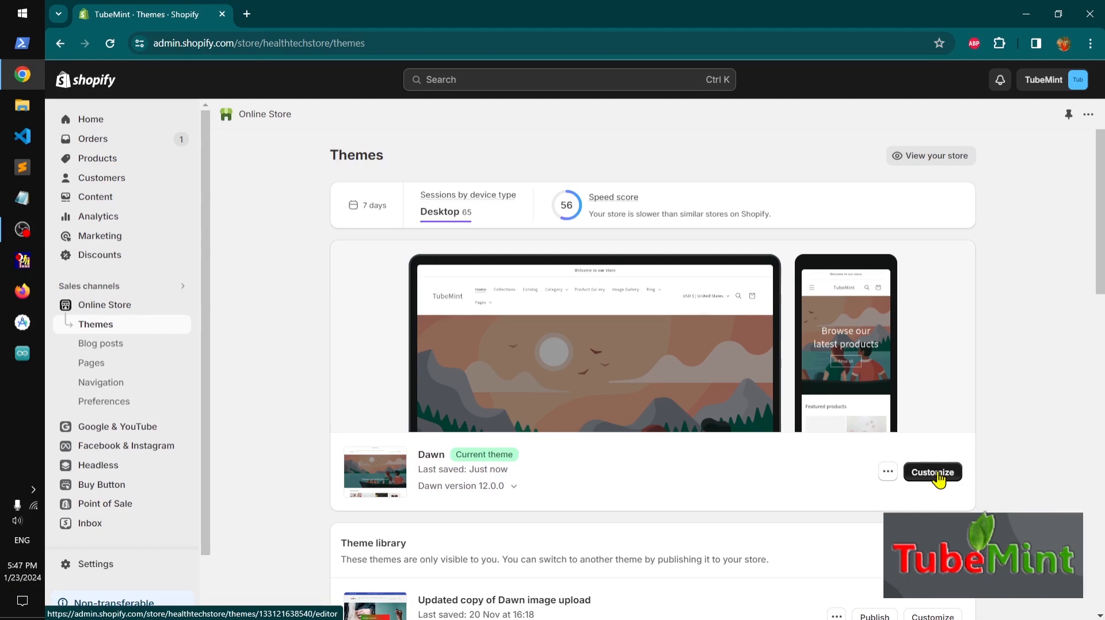
{"action": "left_click", "coordinate": [889, 476]}
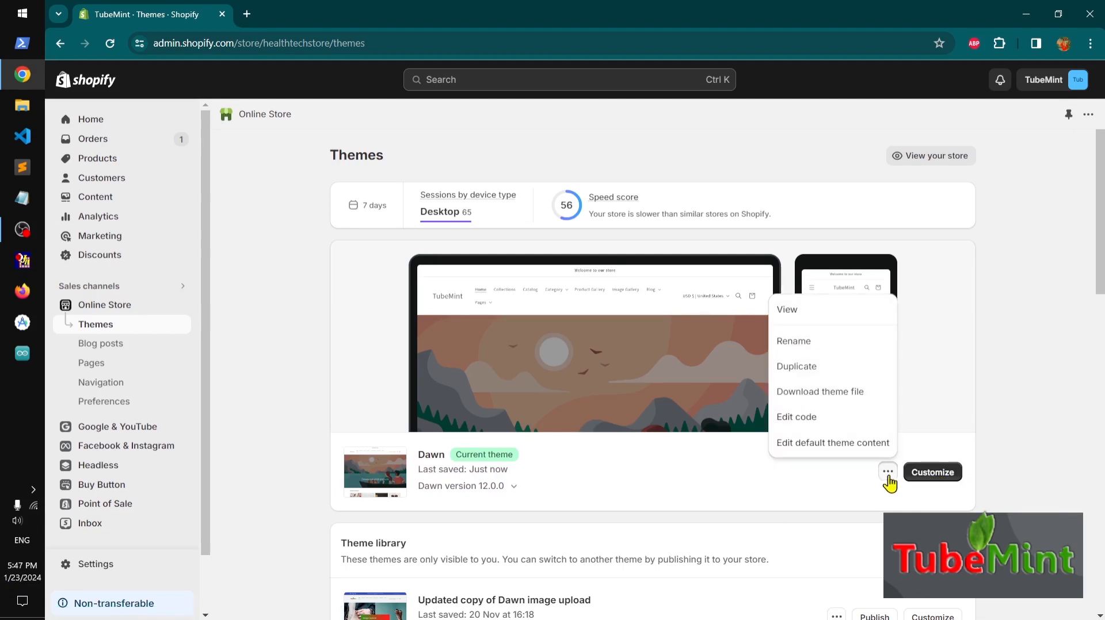
{"action": "left_click", "coordinate": [1029, 443]}
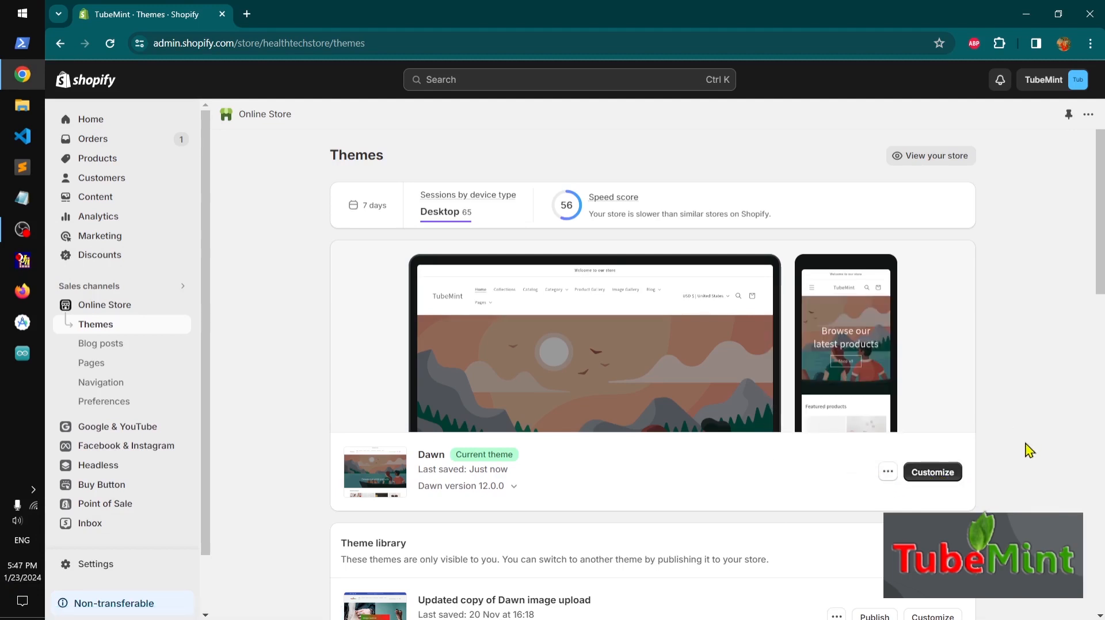
Open the customizer for the live Dawn theme and scroll through the home page preview
{"action": "left_click", "coordinate": [943, 477]}
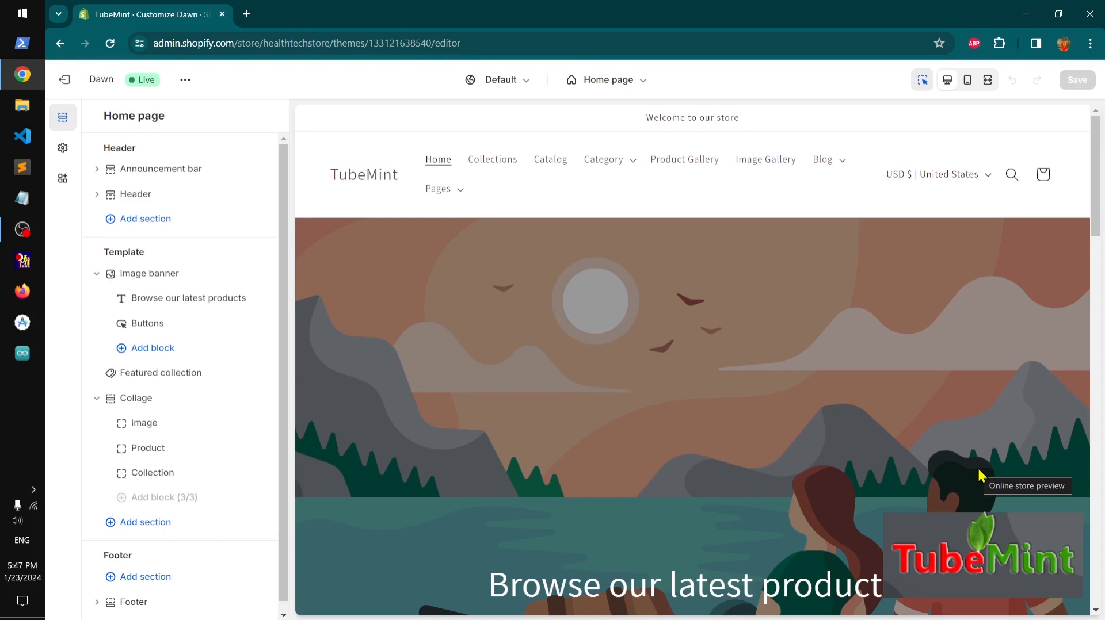
{"action": "scroll", "coordinate": [980, 475], "scroll_direction": "down", "scroll_amount": 15}
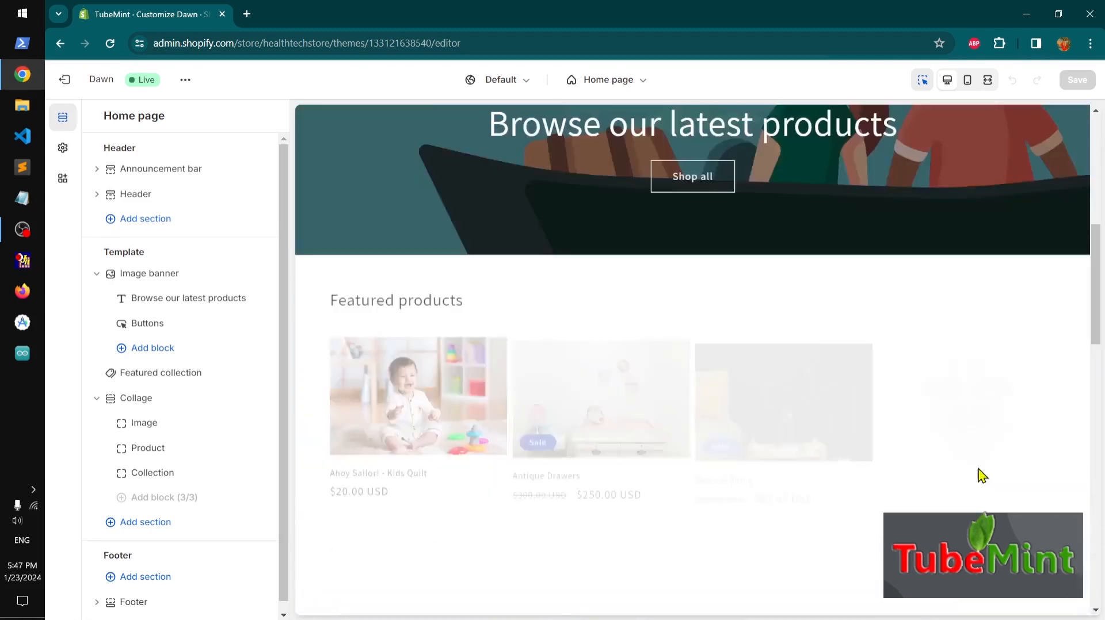
{"action": "scroll", "coordinate": [981, 476], "scroll_direction": "down", "scroll_amount": 5}
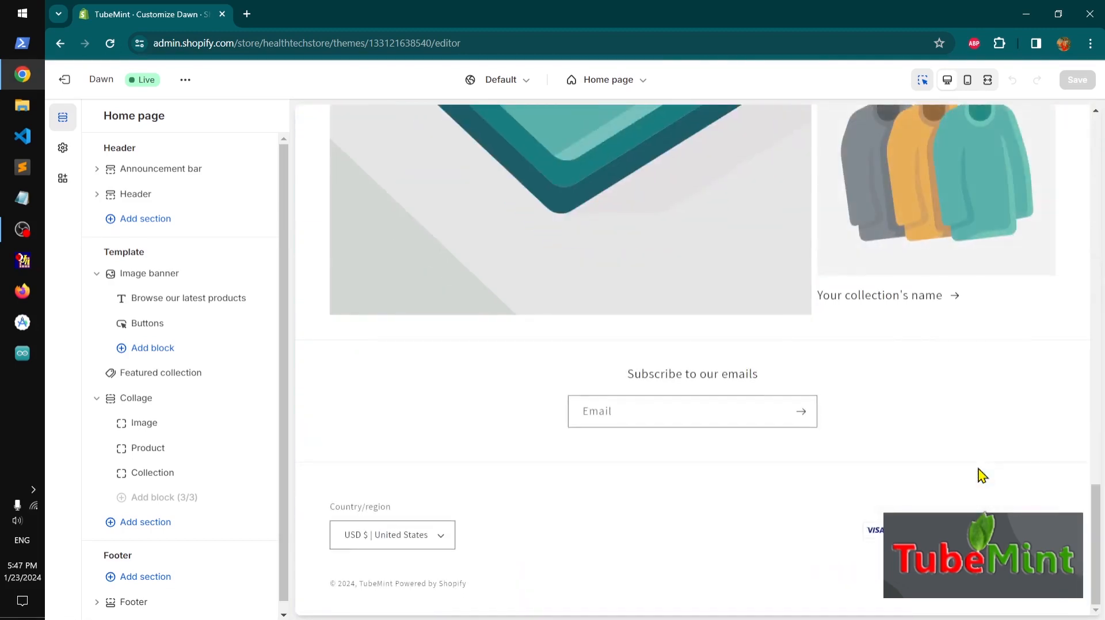
{"action": "scroll", "coordinate": [981, 475], "scroll_direction": "up", "scroll_amount": 20}
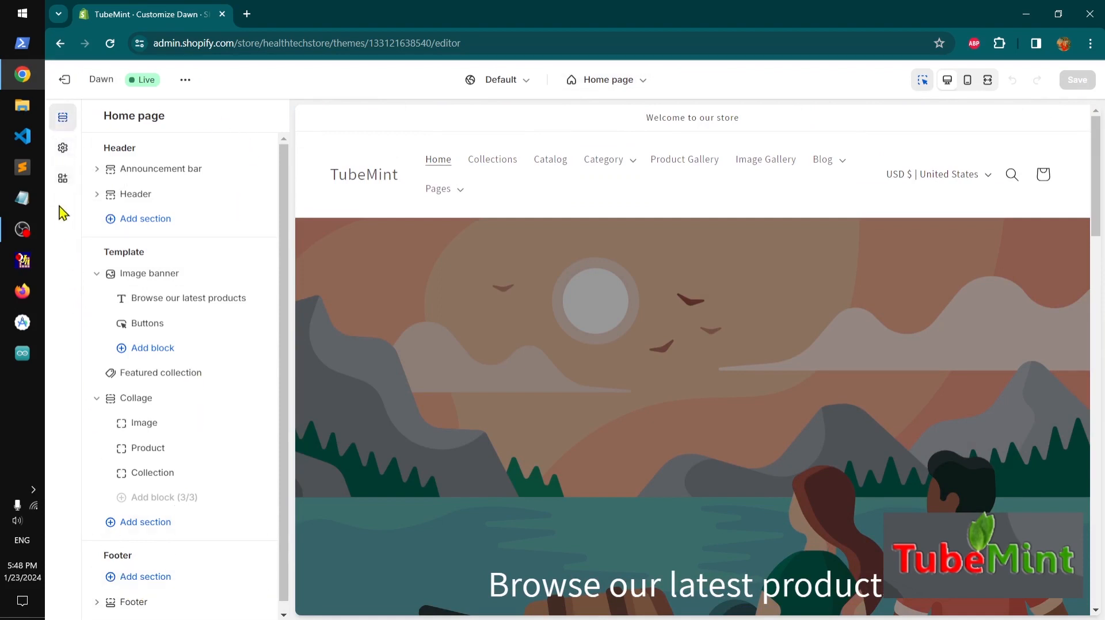
Enable the Online store chat app embed, leaving Microdata Tags turned off
{"action": "left_click", "coordinate": [61, 149]}
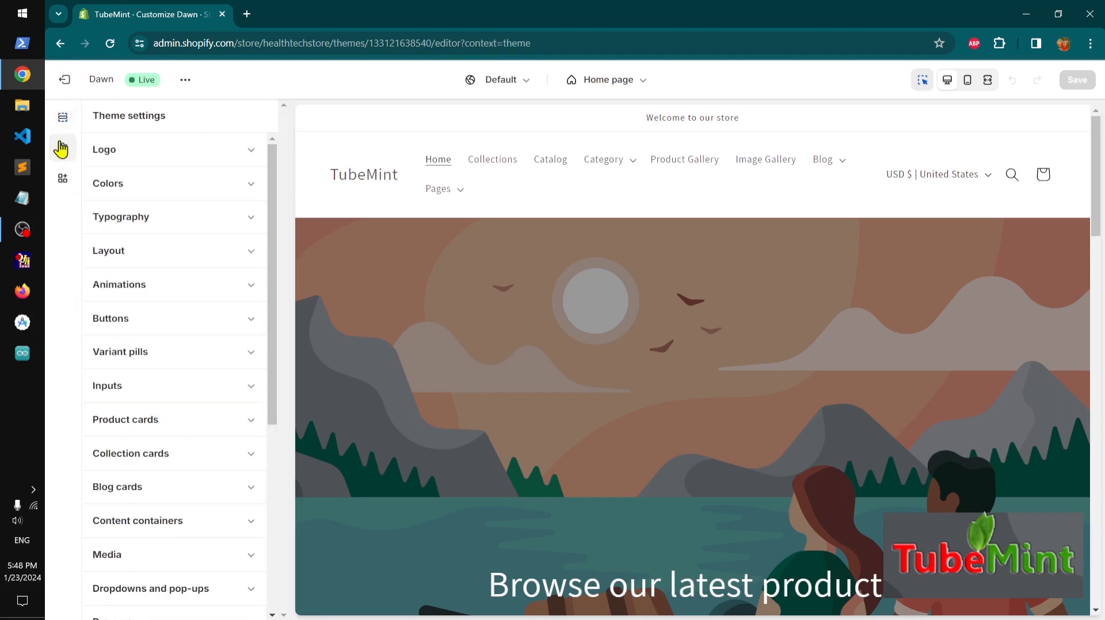
{"action": "left_click", "coordinate": [65, 182]}
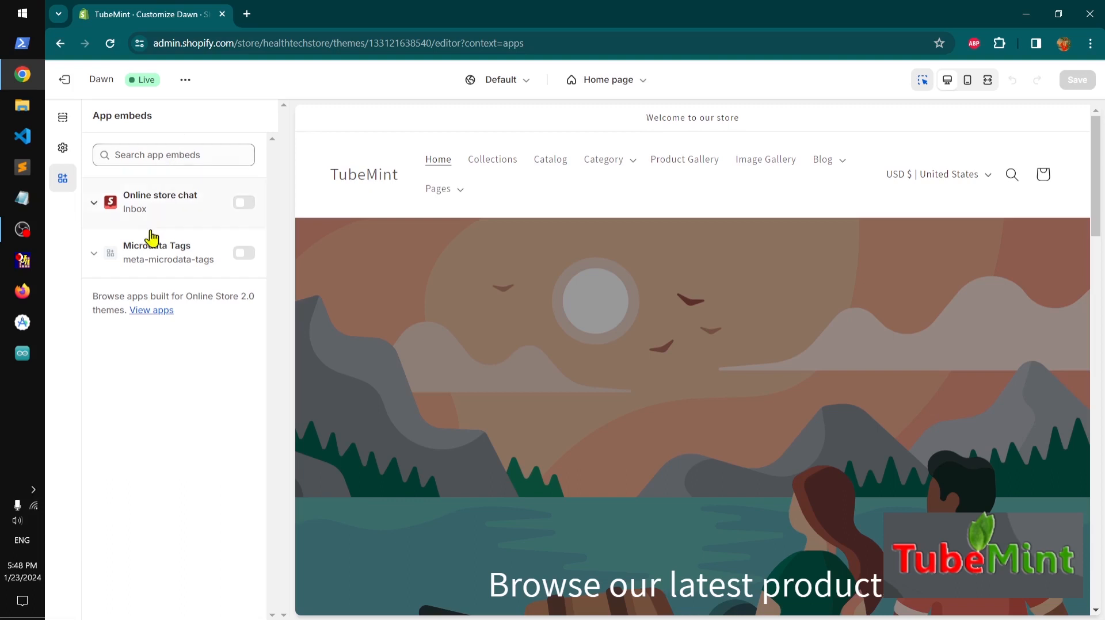
{"action": "left_click", "coordinate": [244, 255]}
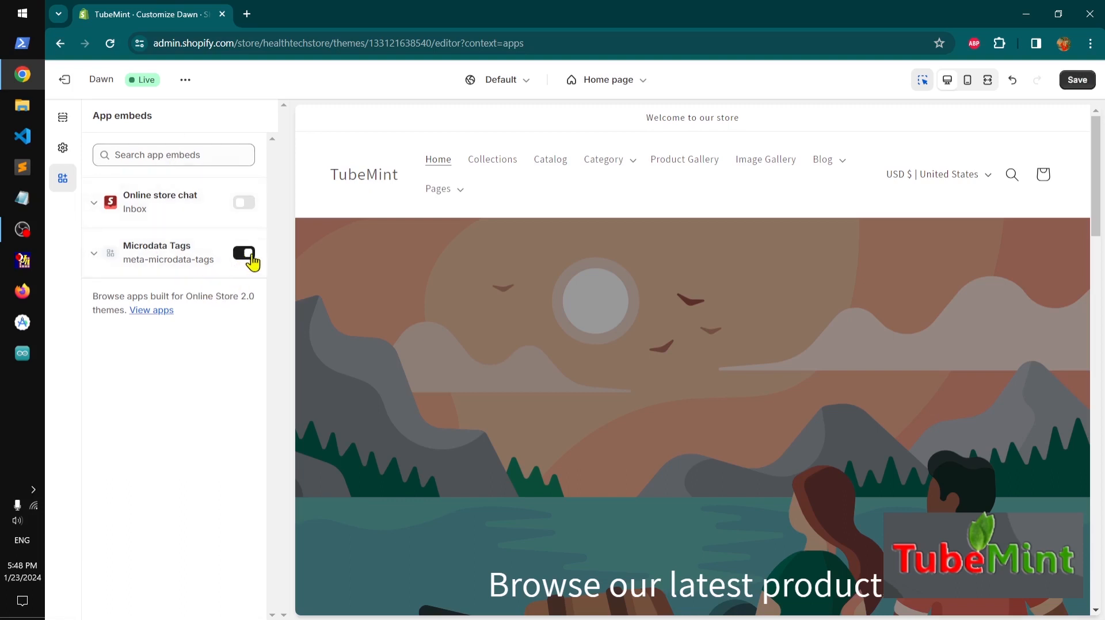
{"action": "left_click", "coordinate": [249, 253]}
{"action": "left_click", "coordinate": [244, 203]}
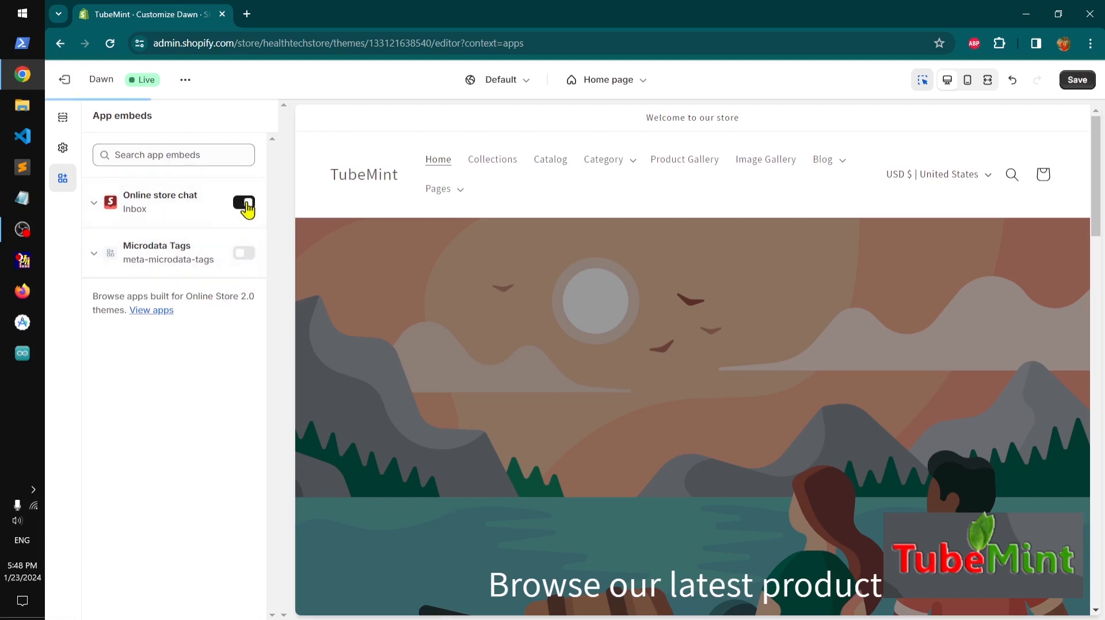
{"action": "left_click", "coordinate": [93, 255]}
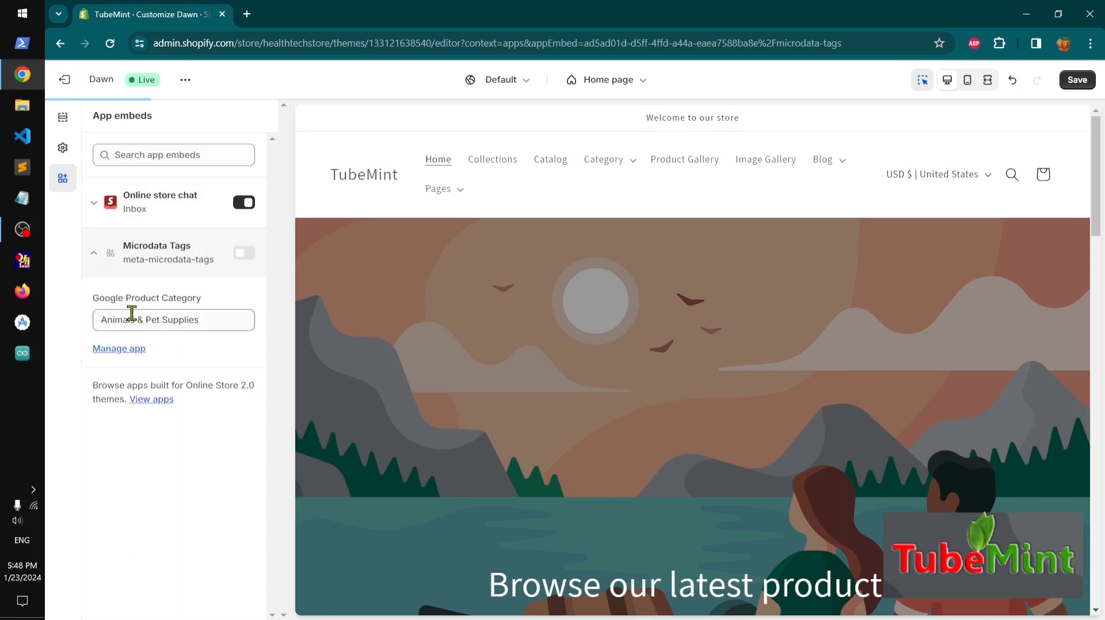
{"action": "left_click", "coordinate": [94, 254]}
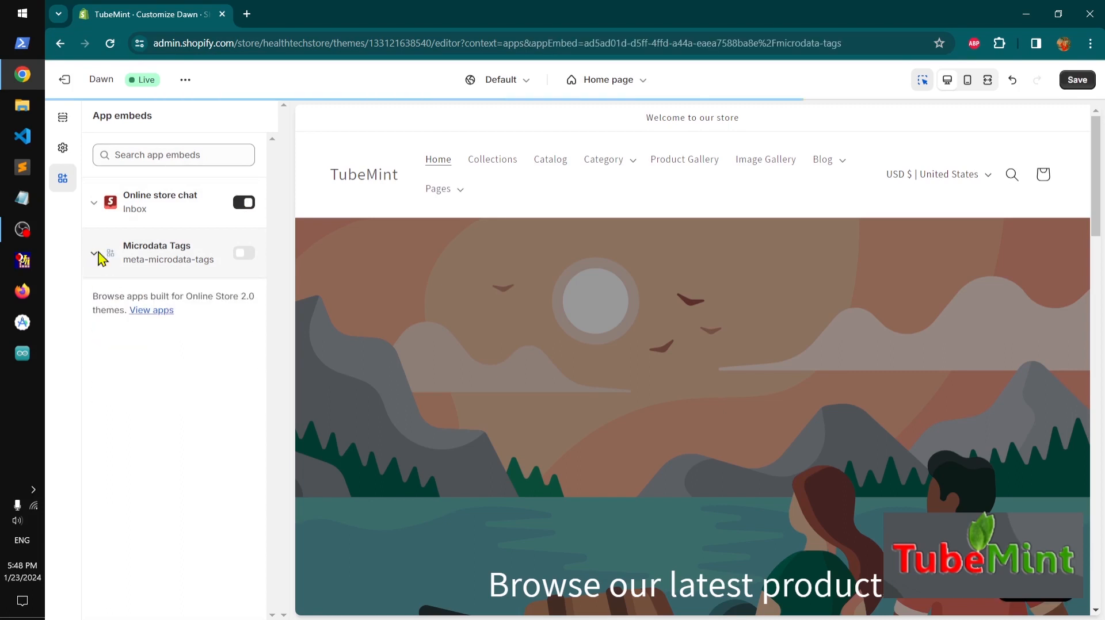
Switch the editor to the Default product template and collapse its Product information section
{"action": "left_click", "coordinate": [62, 151]}
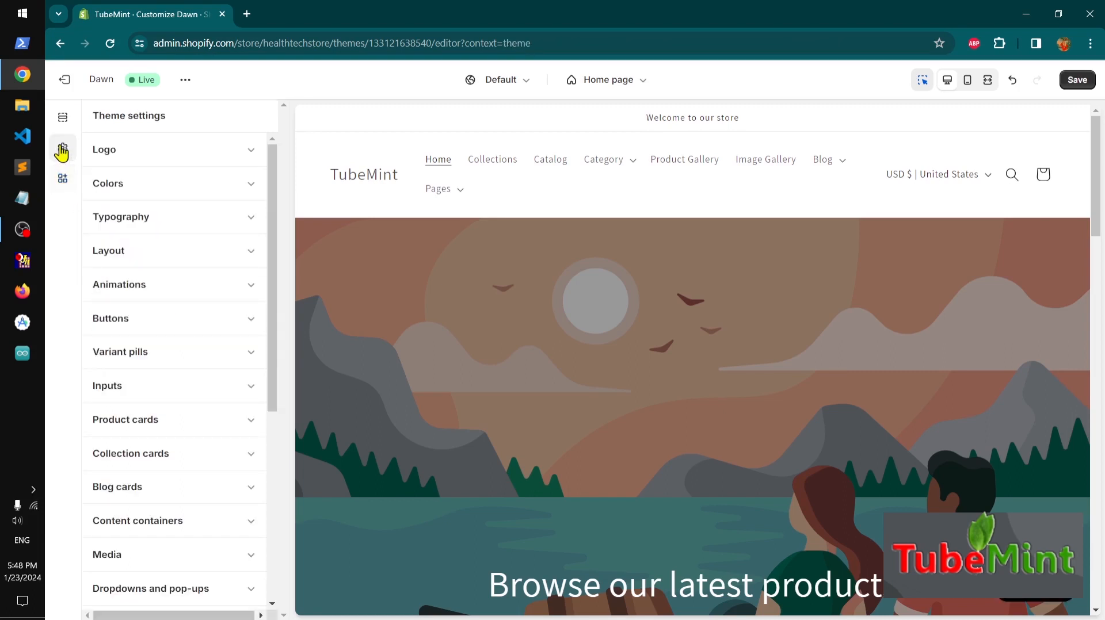
{"action": "left_click", "coordinate": [63, 121]}
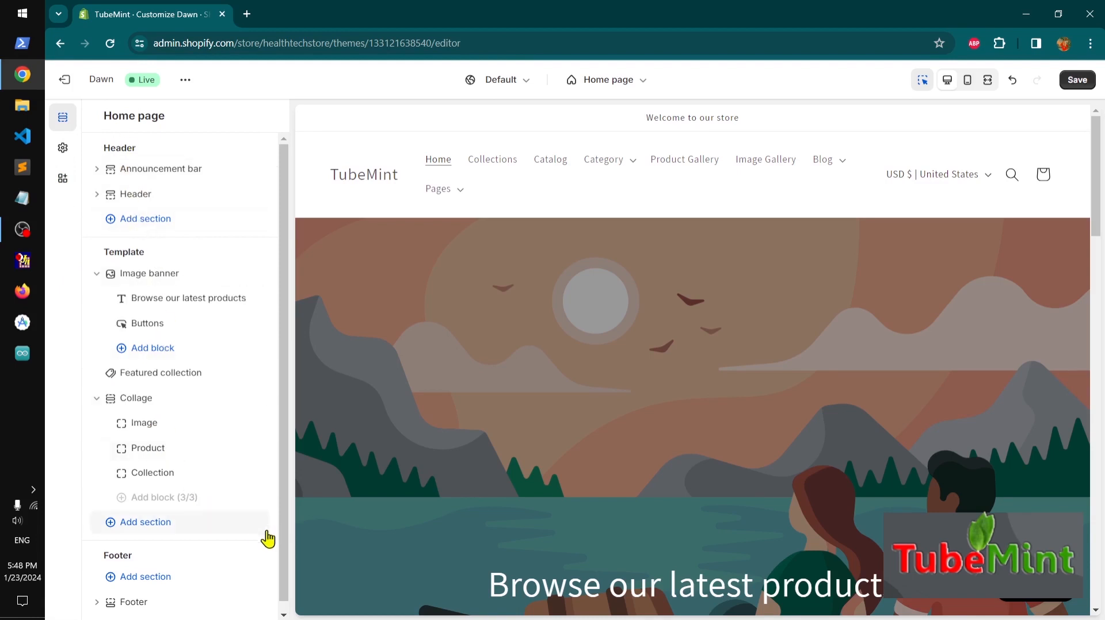
{"action": "left_click", "coordinate": [630, 83]}
{"action": "left_click", "coordinate": [558, 178]}
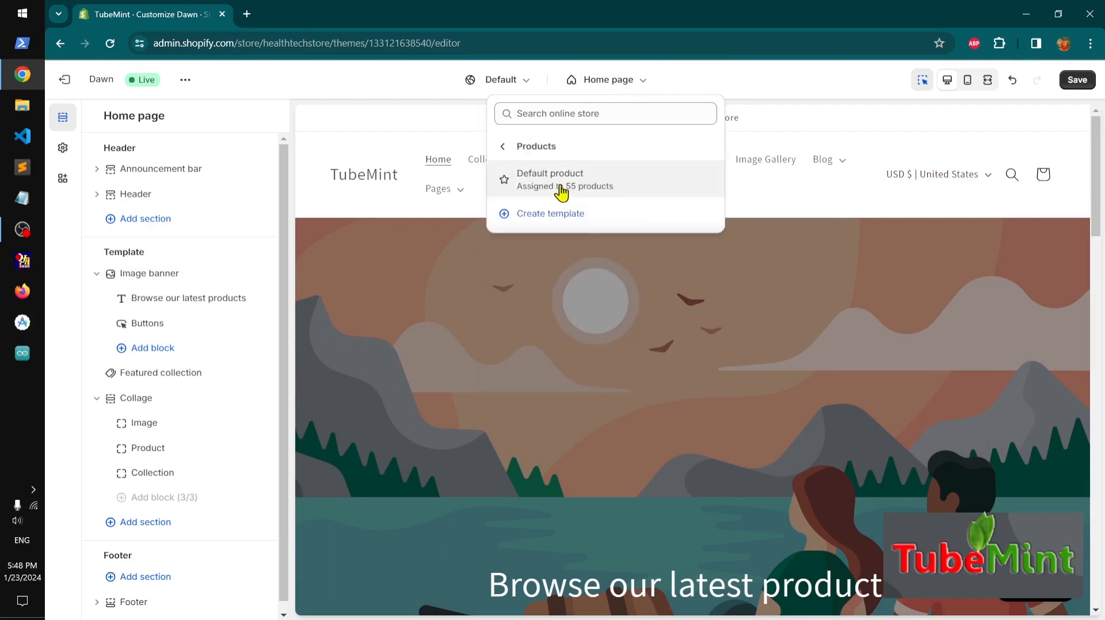
{"action": "left_click", "coordinate": [561, 193]}
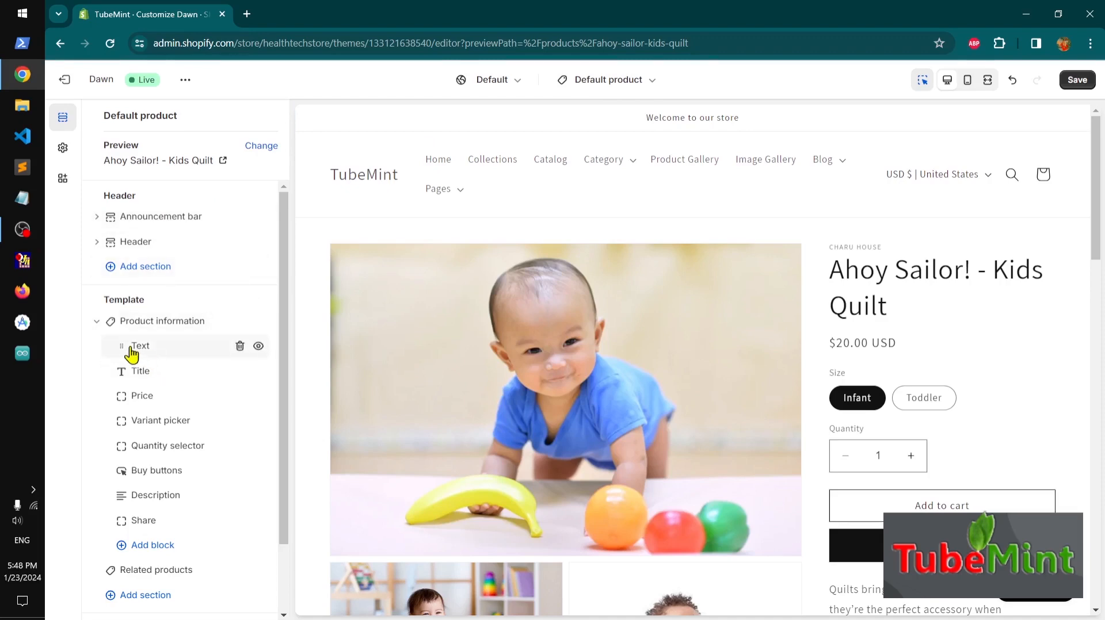
{"action": "left_click", "coordinate": [95, 322]}
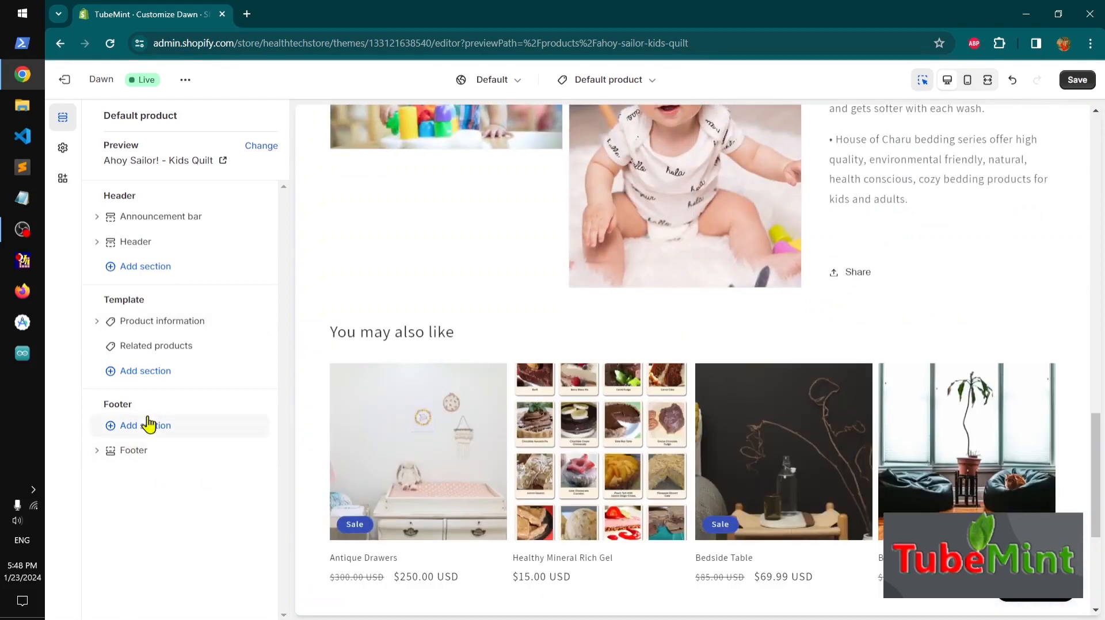
Switch the editor to the Default collection template and review its preview
{"action": "left_click", "coordinate": [615, 85]}
{"action": "left_click", "coordinate": [198, 548]}
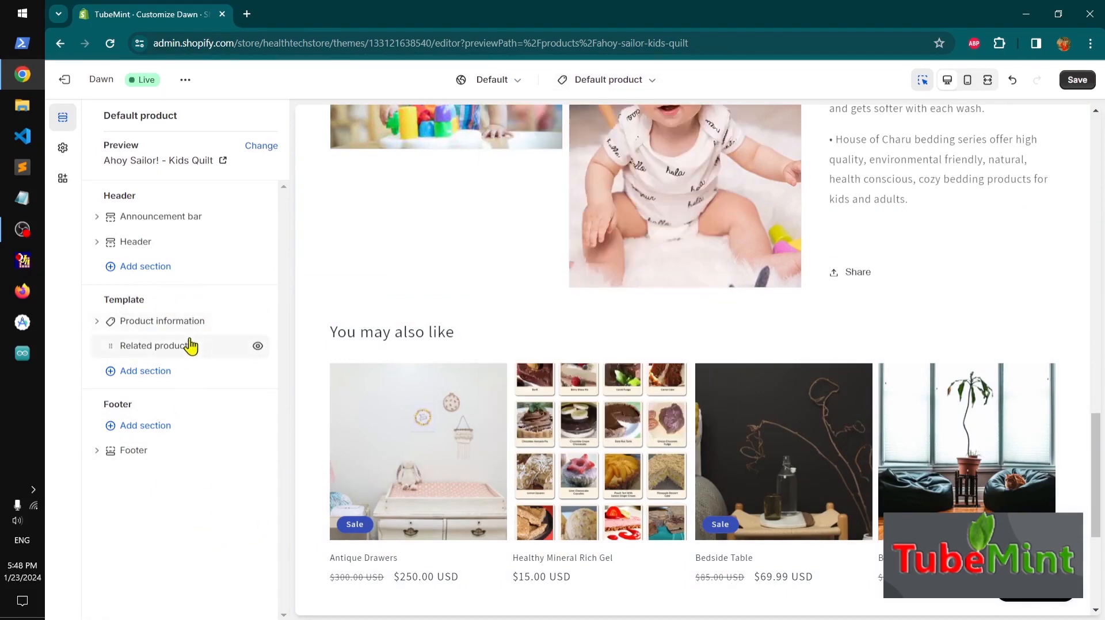
{"action": "mouse_move", "coordinate": [190, 347]}
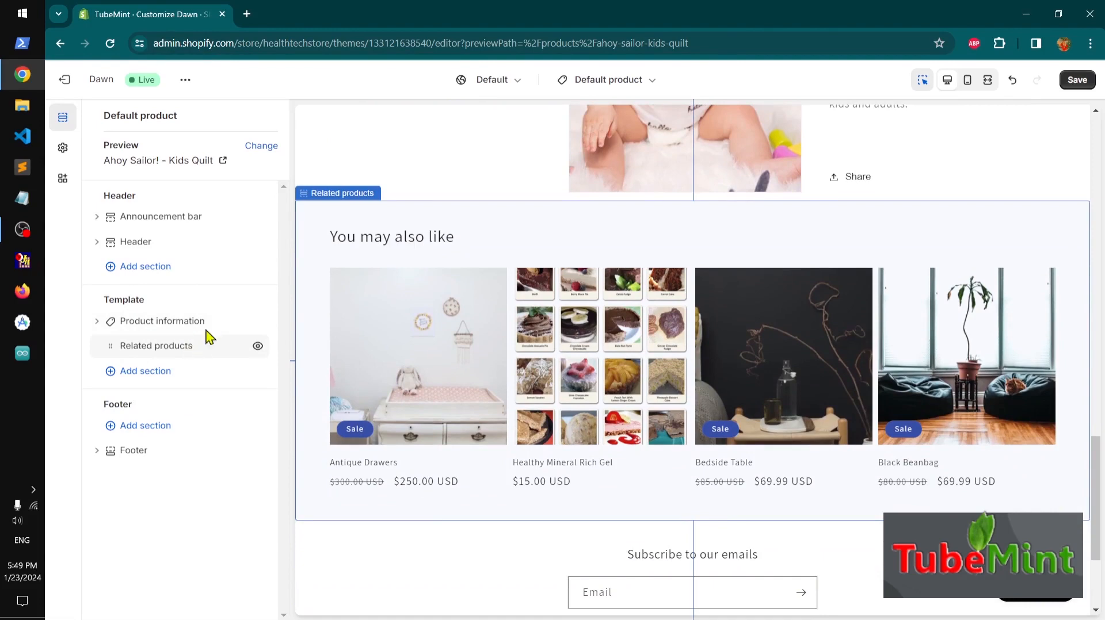
{"action": "left_click", "coordinate": [633, 81]}
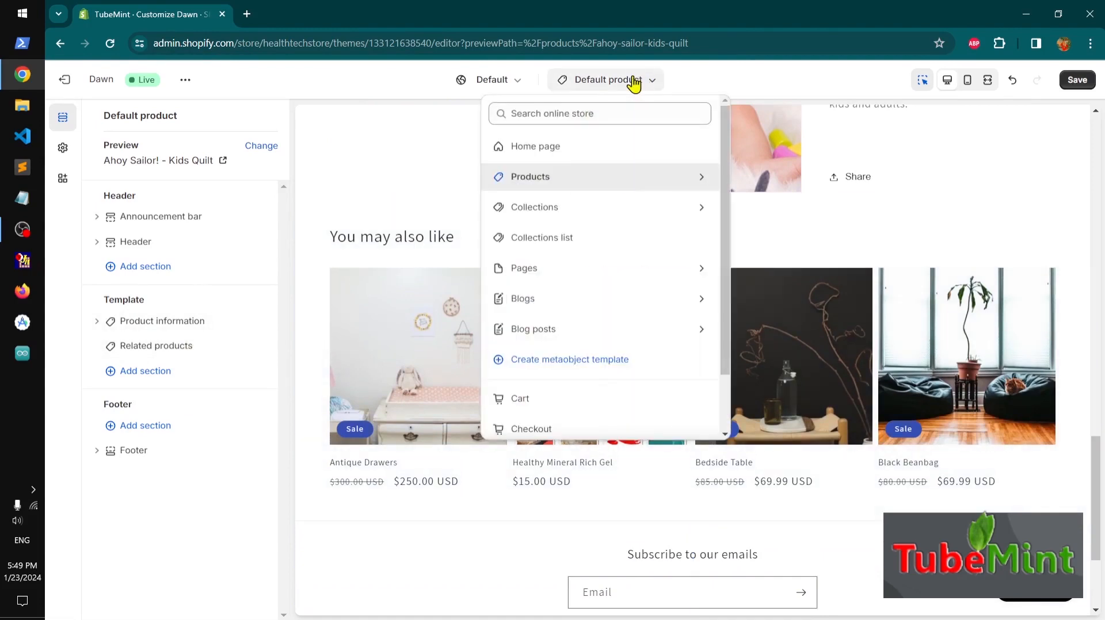
{"action": "left_click", "coordinate": [543, 213]}
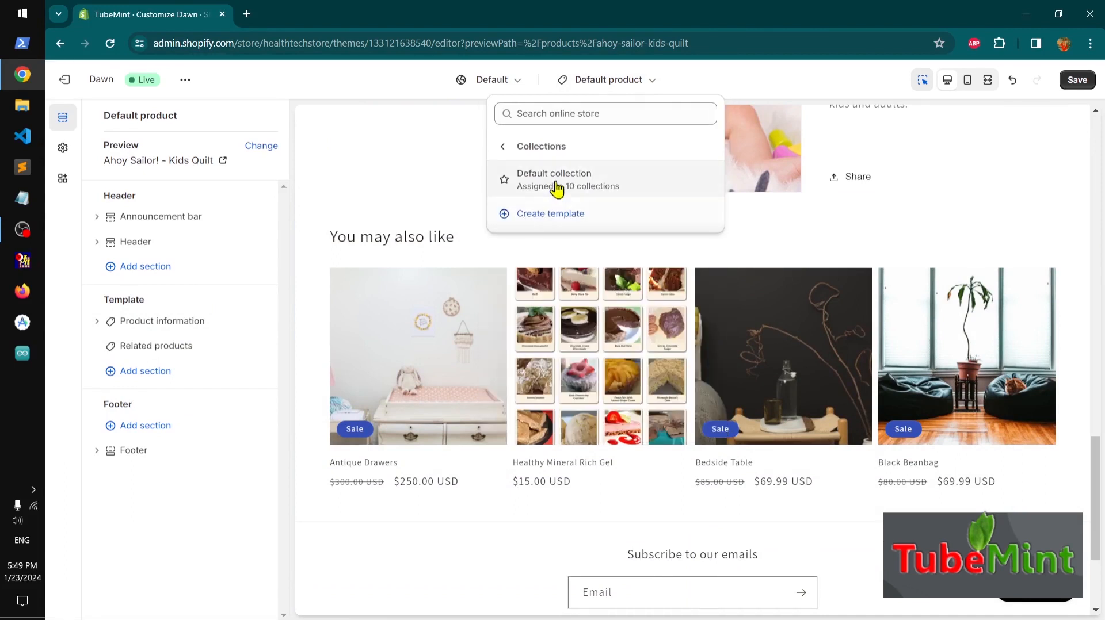
{"action": "left_click", "coordinate": [556, 180]}
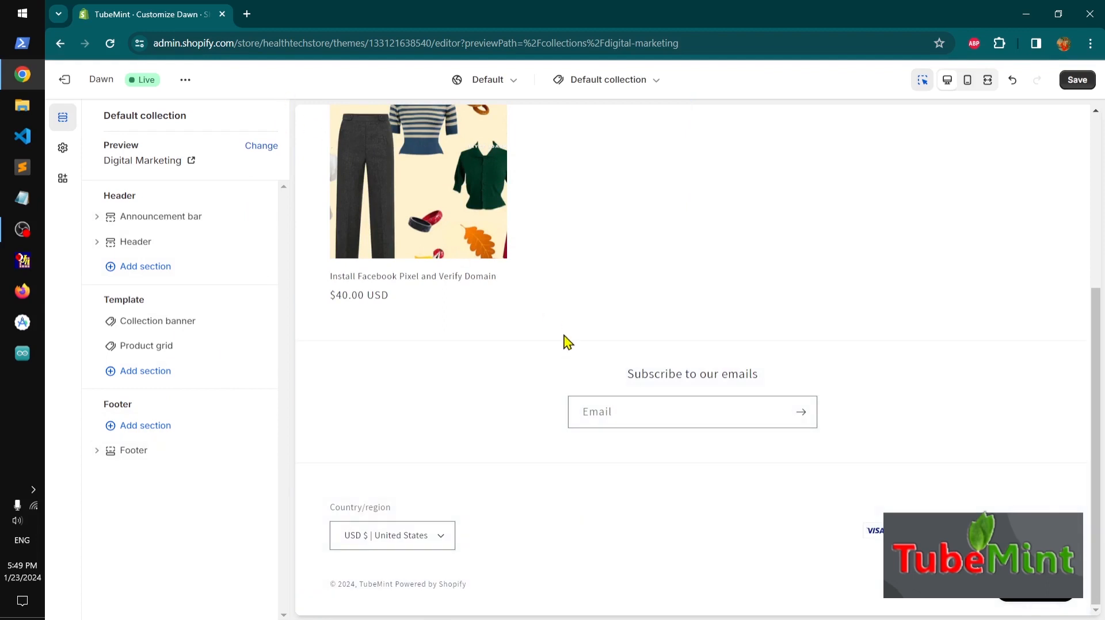
{"action": "scroll", "coordinate": [567, 342], "scroll_direction": "up", "scroll_amount": 5}
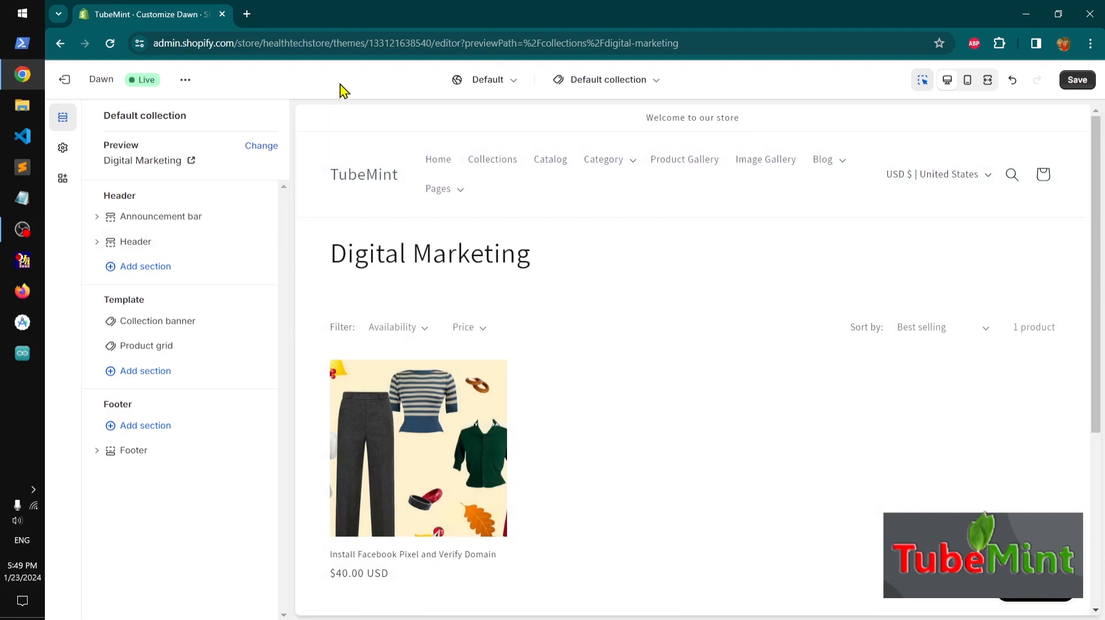
Open the theme settings and scroll through the list of setting groups
{"action": "left_click", "coordinate": [63, 149]}
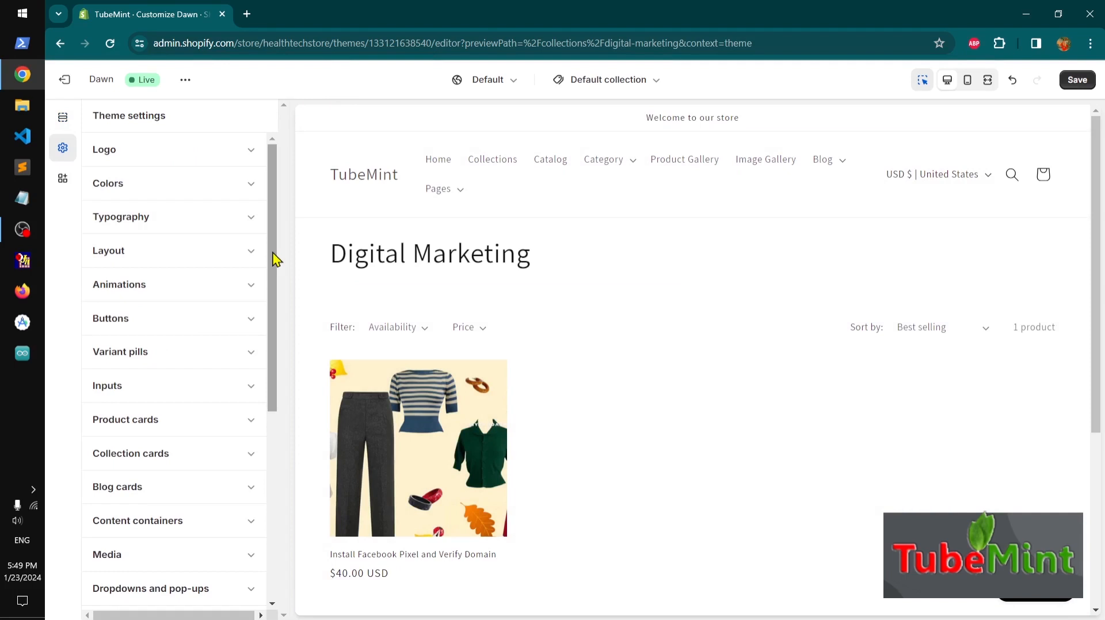
{"action": "left_click_drag", "start_coordinate": [275, 259], "coordinate": [276, 488]}
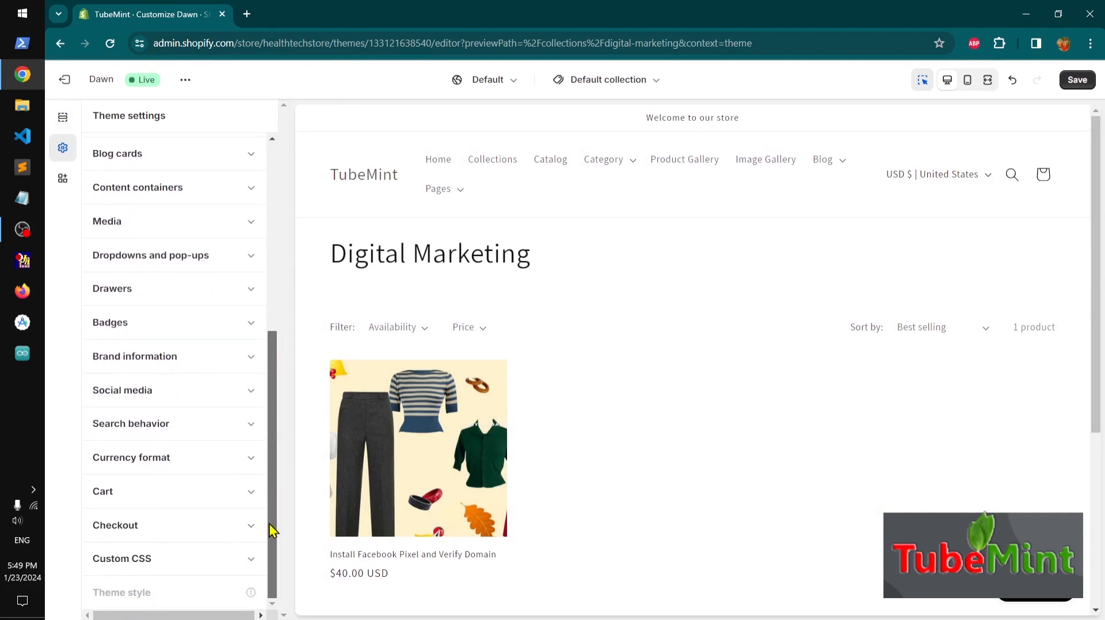
{"action": "left_click_drag", "start_coordinate": [272, 530], "coordinate": [284, 202]}
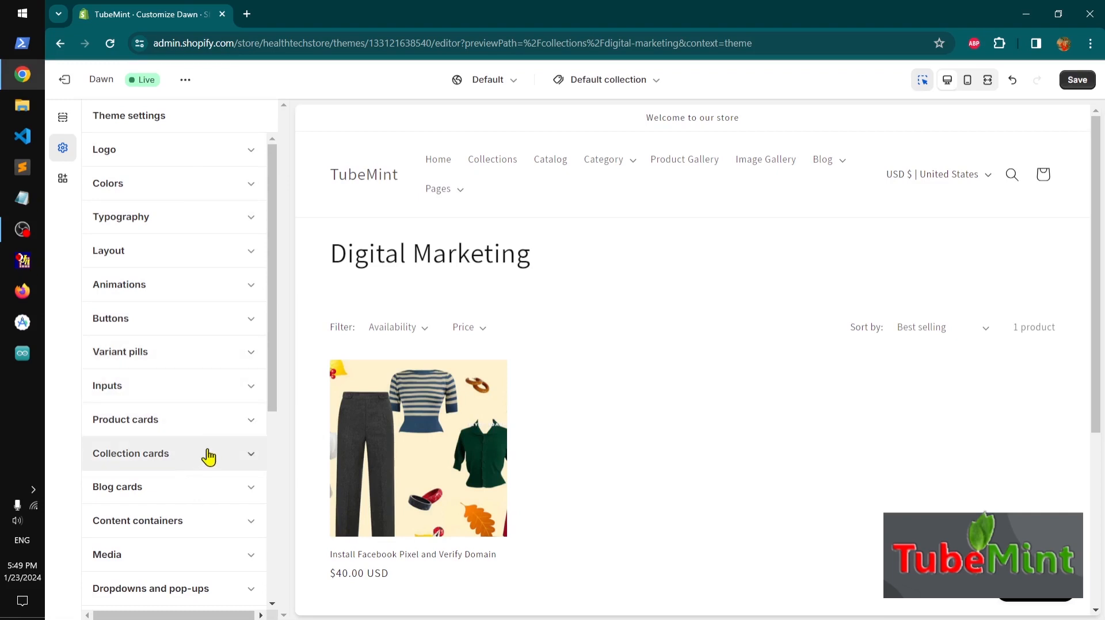
{"action": "left_click_drag", "start_coordinate": [275, 399], "coordinate": [276, 556]}
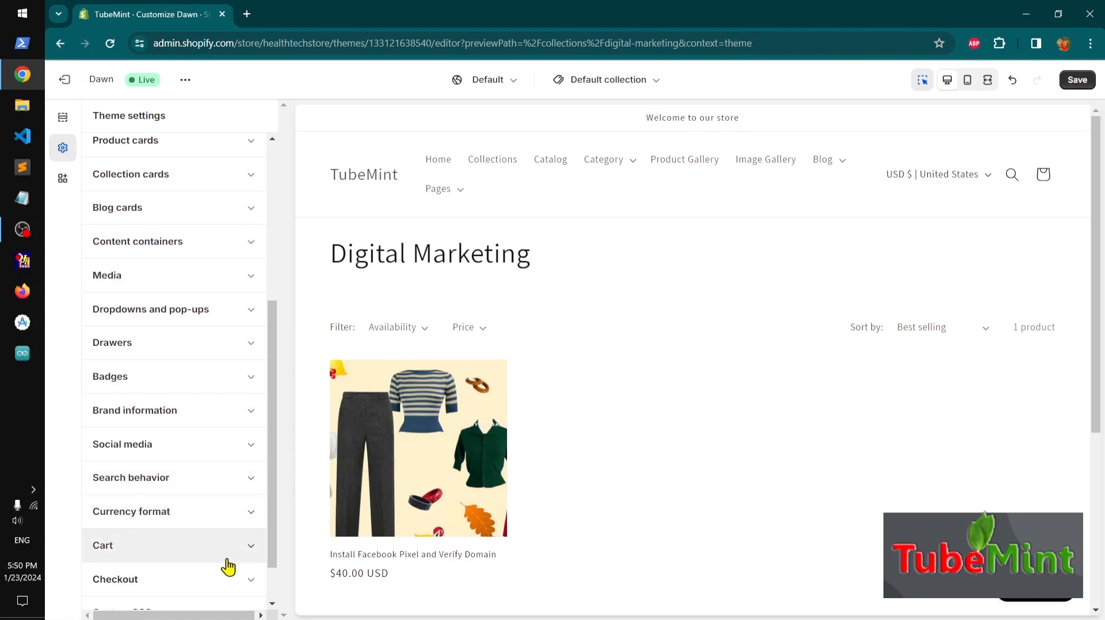
{"action": "left_click_drag", "start_coordinate": [273, 558], "coordinate": [296, 292]}
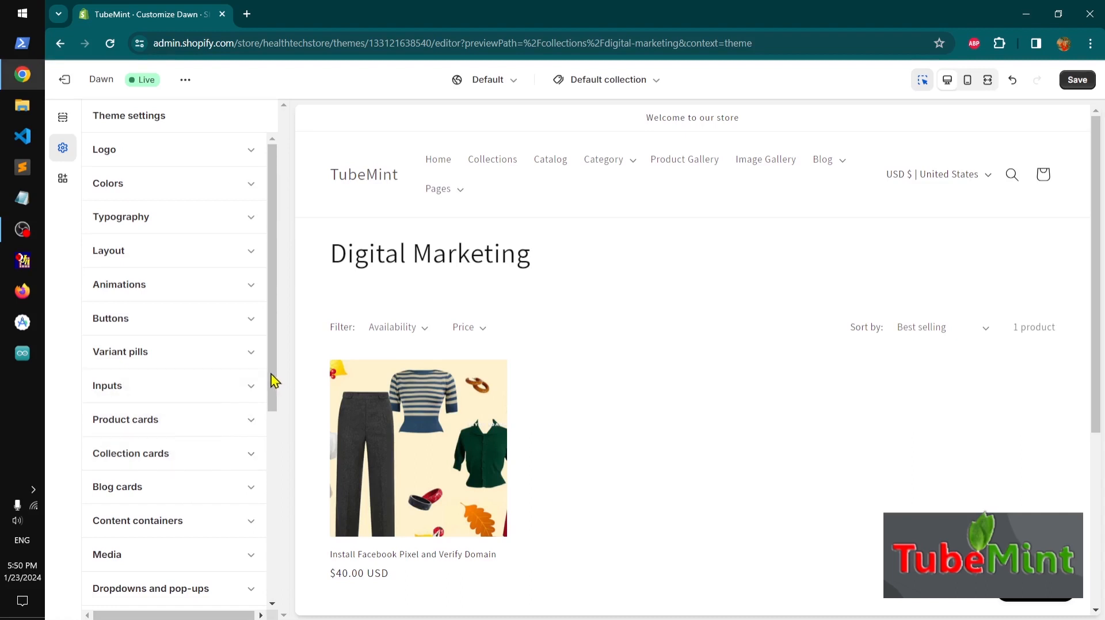
Expand the Logo settings and set the logo to the tubemint-dev-logo image from the store library
{"action": "left_click_drag", "start_coordinate": [274, 381], "coordinate": [282, 351]}
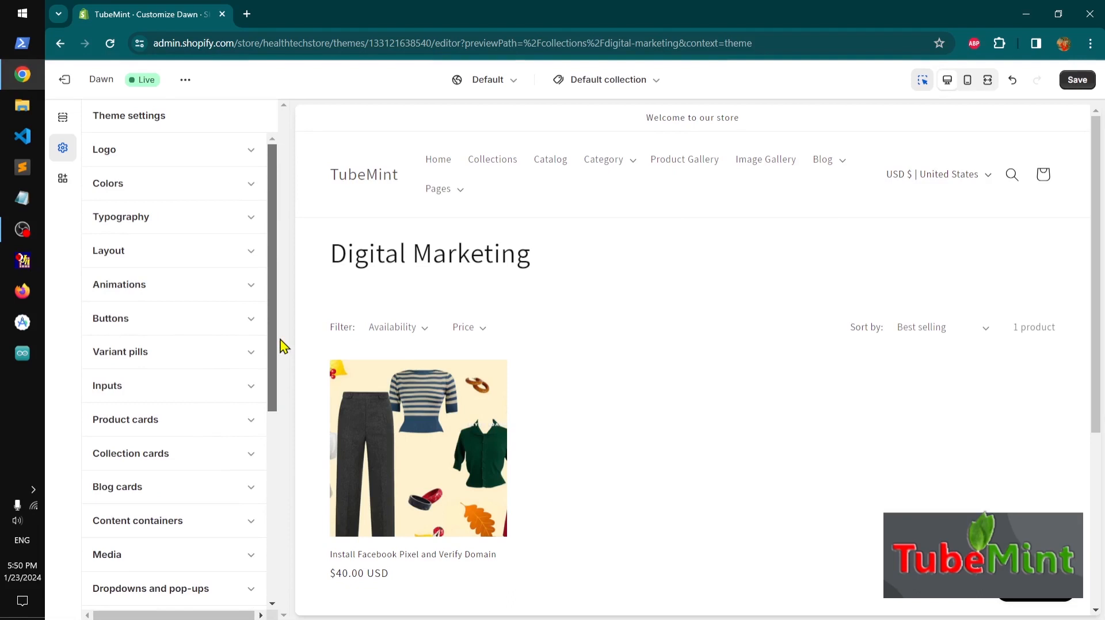
{"action": "left_click", "coordinate": [250, 153]}
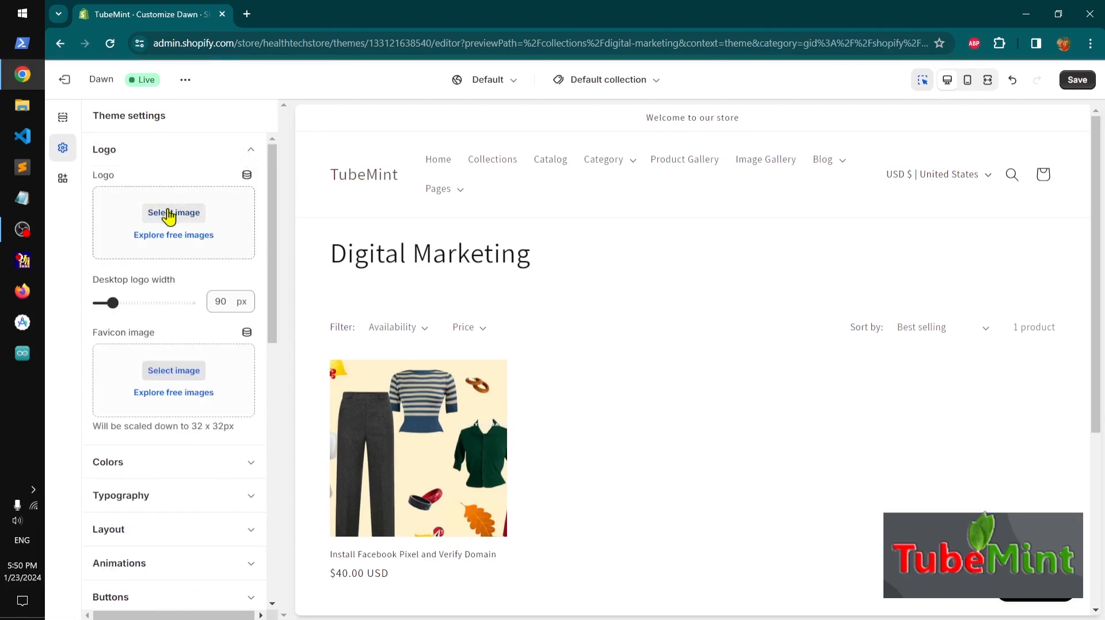
{"action": "left_click", "coordinate": [169, 214]}
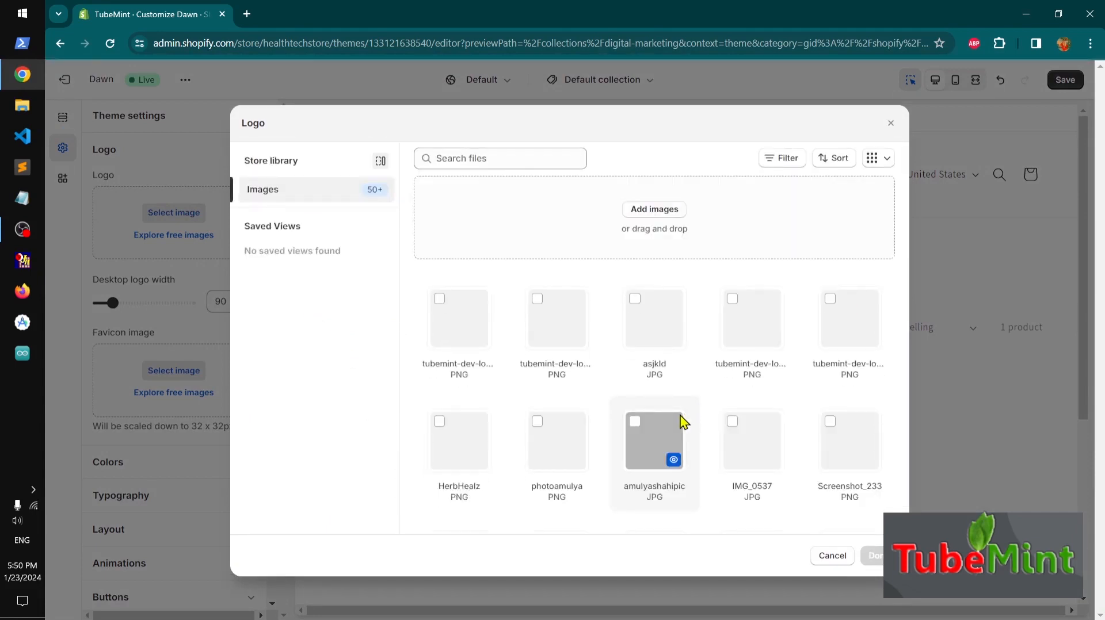
{"action": "left_click", "coordinate": [554, 322]}
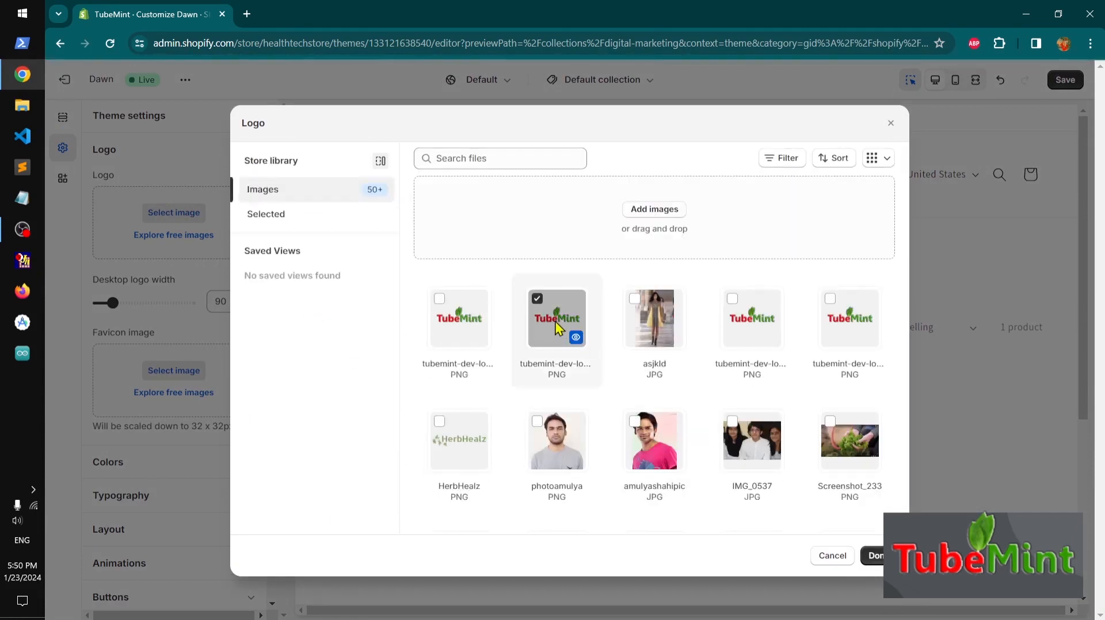
{"action": "left_click", "coordinate": [874, 556]}
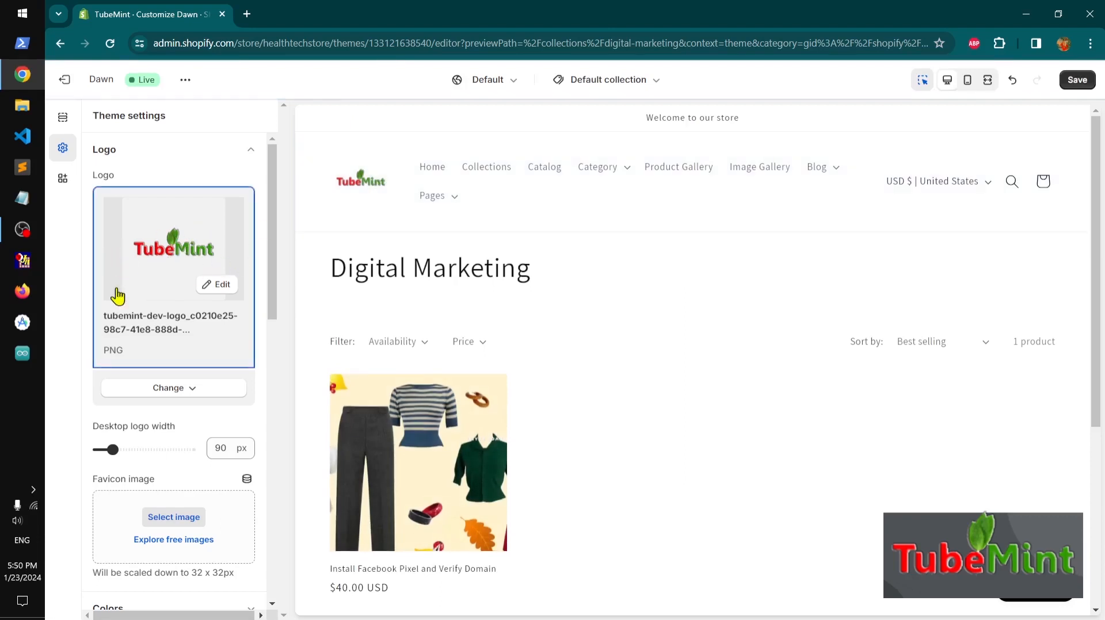
Edit the logo image, give it the alt text 'tubemint online store logo', and save it
{"action": "left_click", "coordinate": [217, 288]}
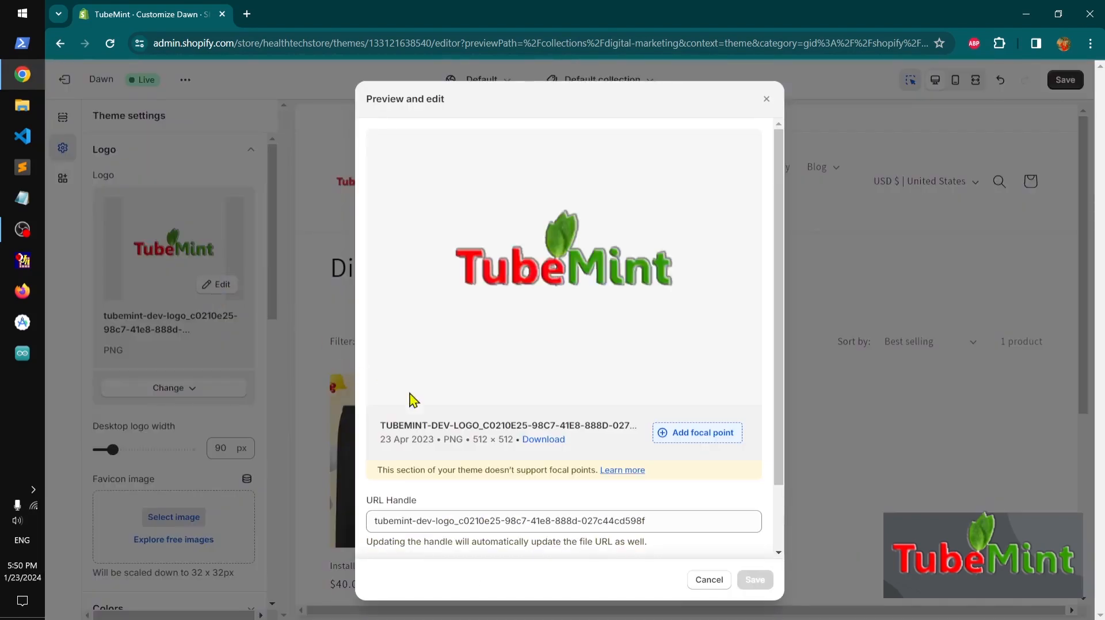
{"action": "left_click_drag", "start_coordinate": [778, 327], "coordinate": [740, 512]}
{"action": "left_click", "coordinate": [511, 506]}
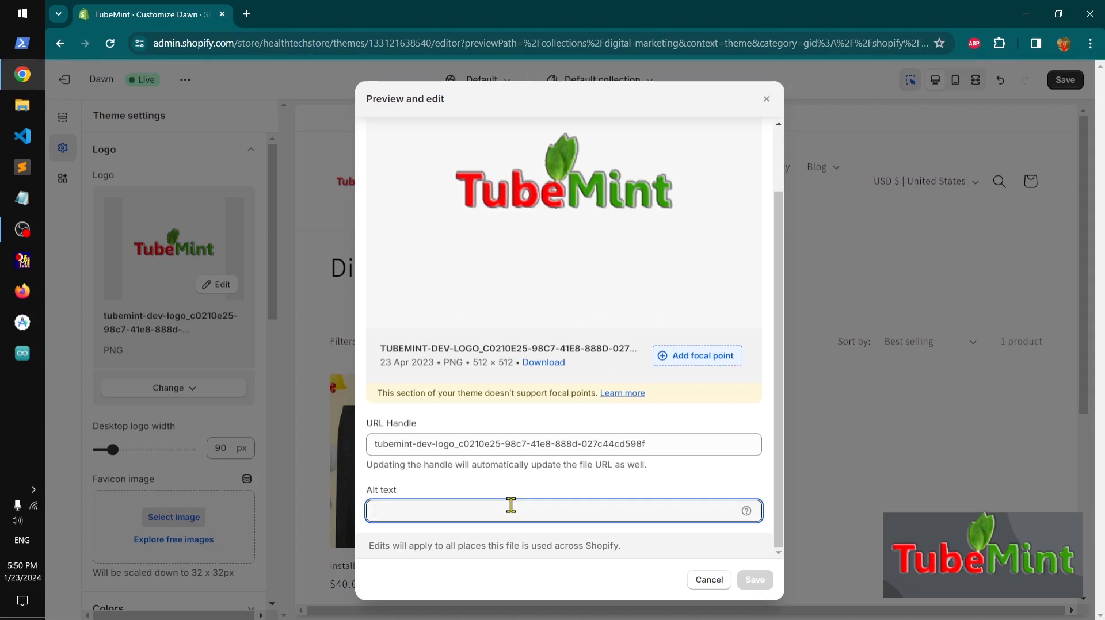
{"action": "type", "text": "tubemint onli"}
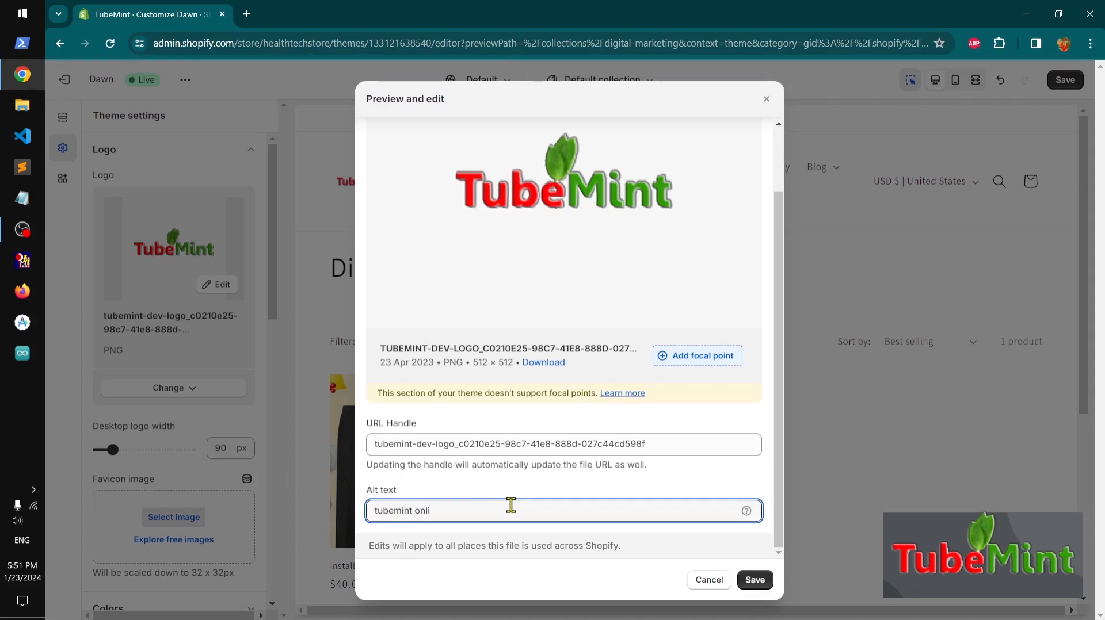
{"action": "type", "text": "ne store logo"}
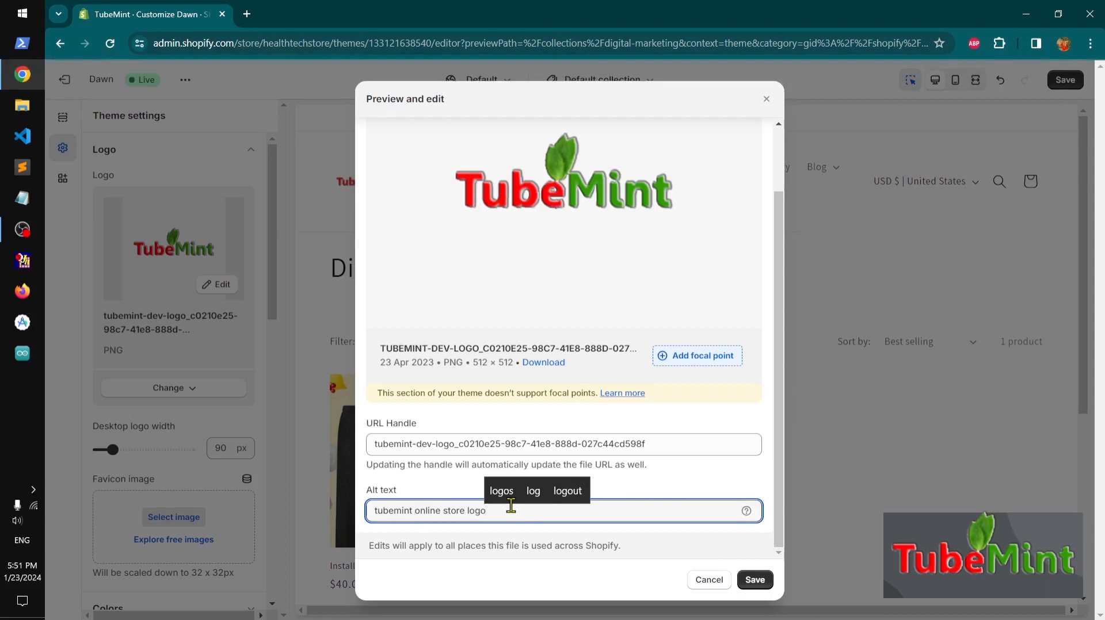
{"action": "key", "text": "ctrl+a"}
{"action": "key", "text": "ctrl+c"}
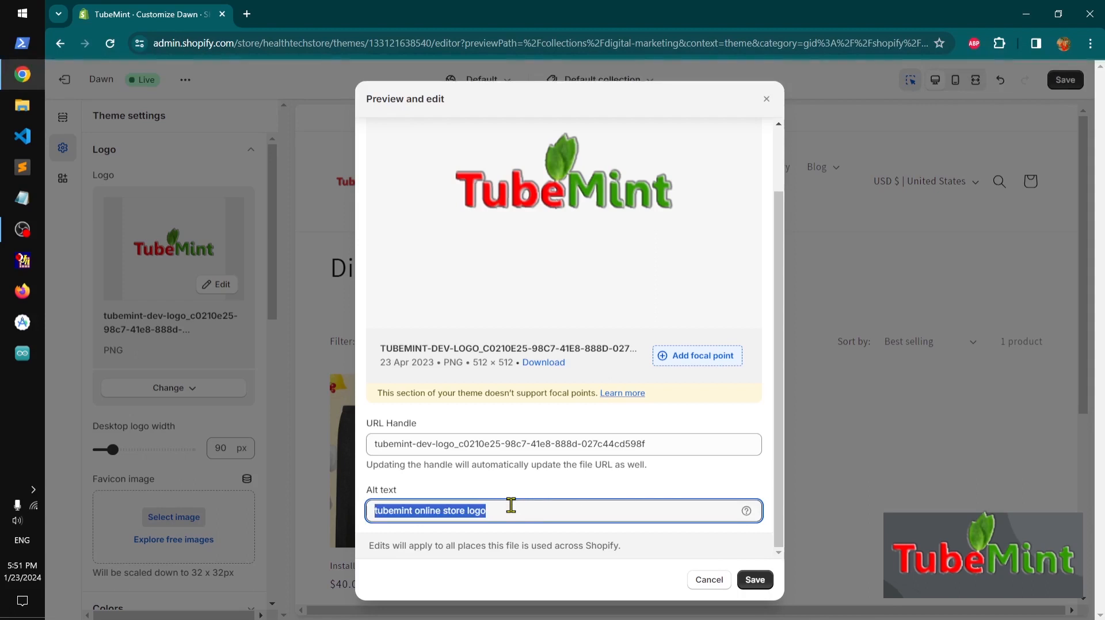
{"action": "left_click", "coordinate": [755, 580]}
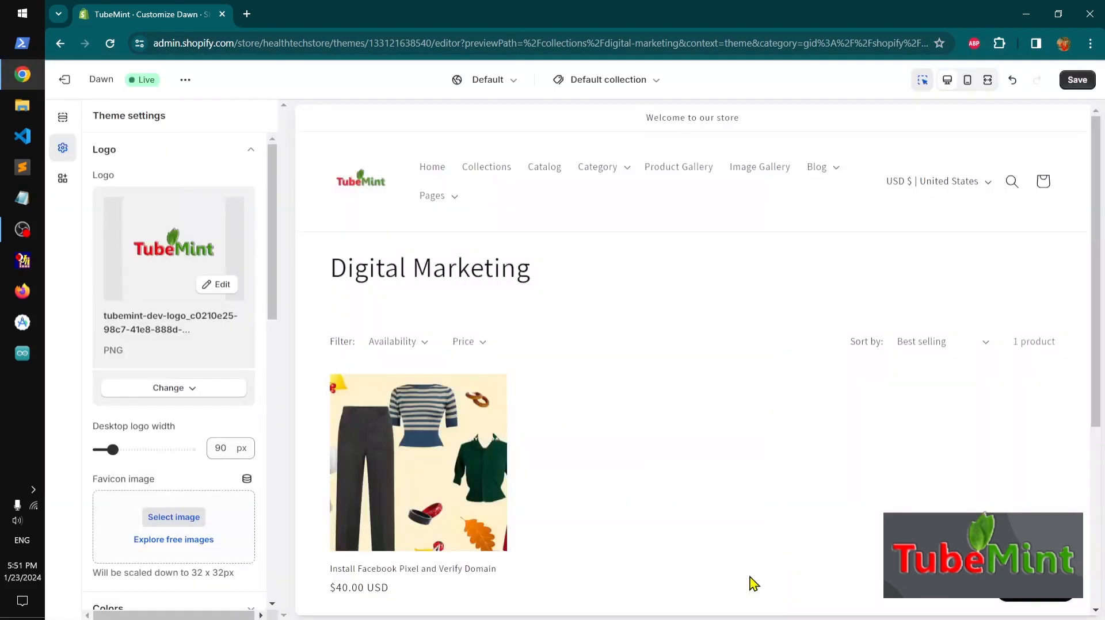
Set the favicon image to the three-spanakopita-spirals-on-textured-plate picture from the store library
{"action": "left_click_drag", "start_coordinate": [275, 308], "coordinate": [275, 345]}
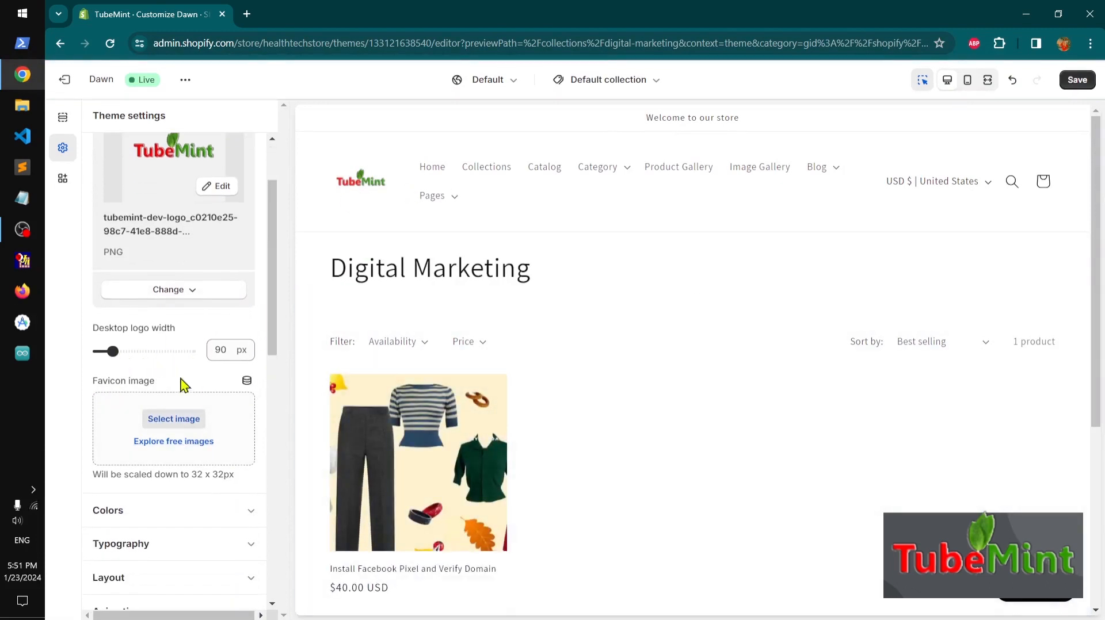
{"action": "left_click", "coordinate": [171, 428]}
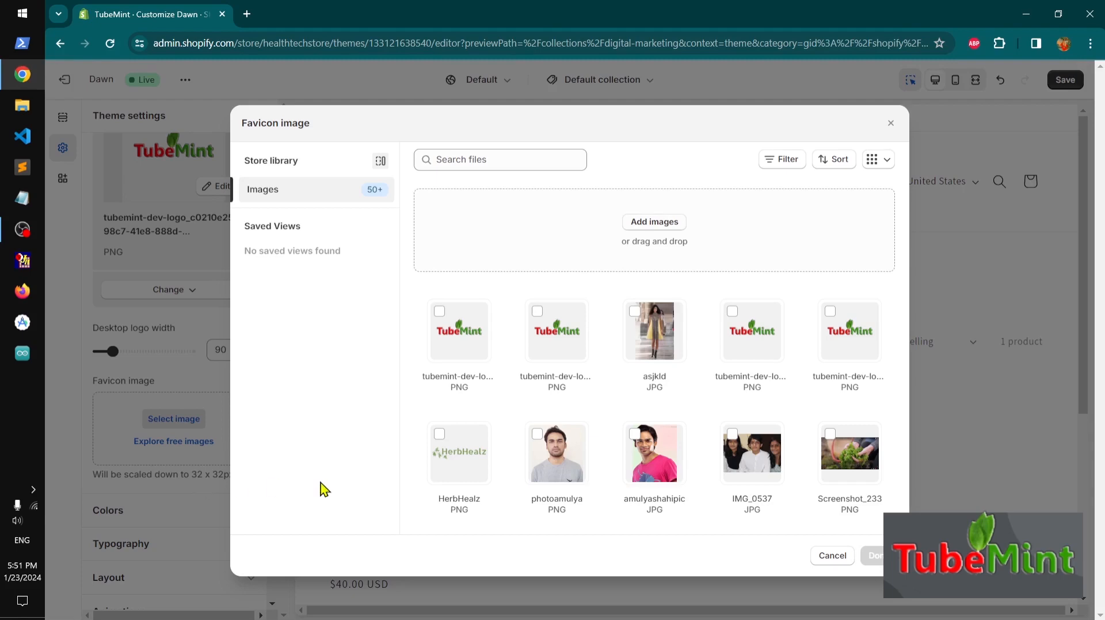
{"action": "scroll", "coordinate": [661, 486], "scroll_direction": "down", "scroll_amount": 10}
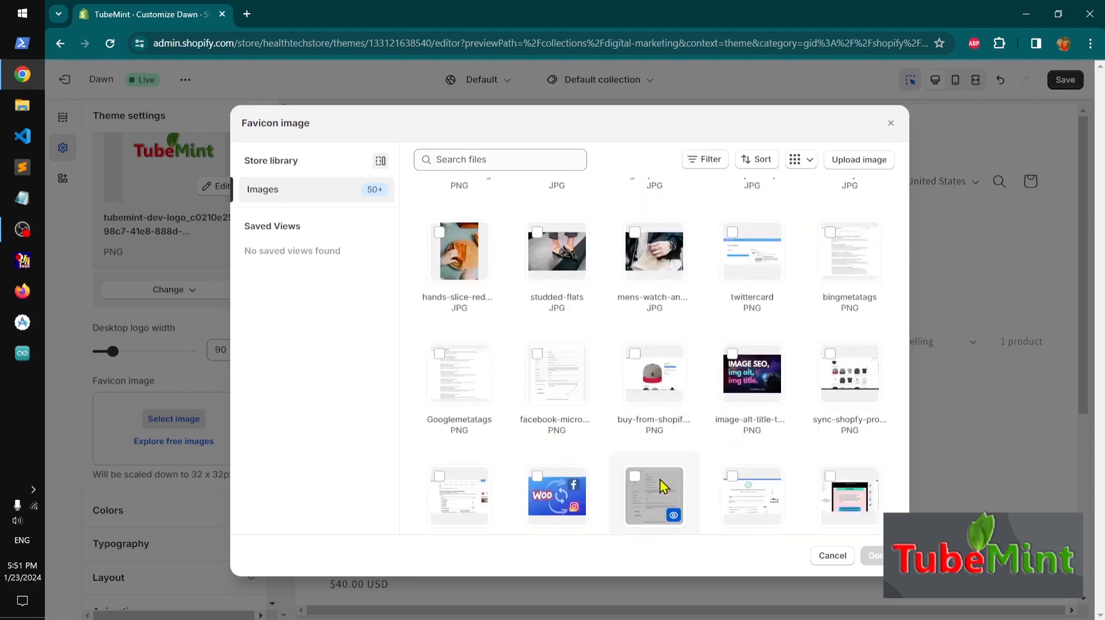
{"action": "scroll", "coordinate": [663, 487], "scroll_direction": "down", "scroll_amount": 4}
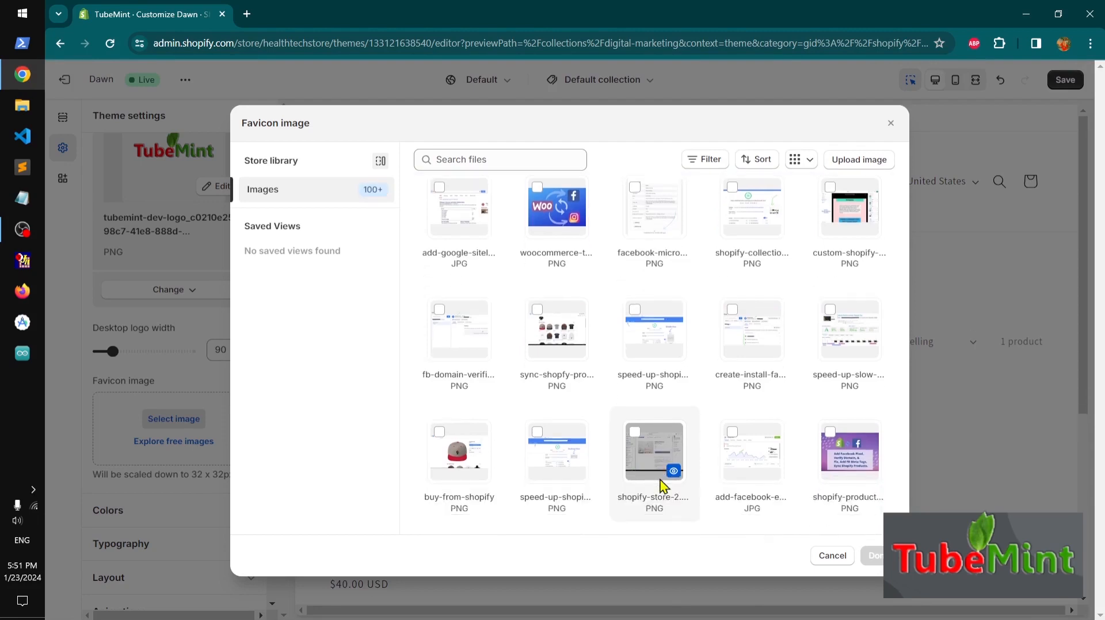
{"action": "scroll", "coordinate": [663, 486], "scroll_direction": "up", "scroll_amount": 4}
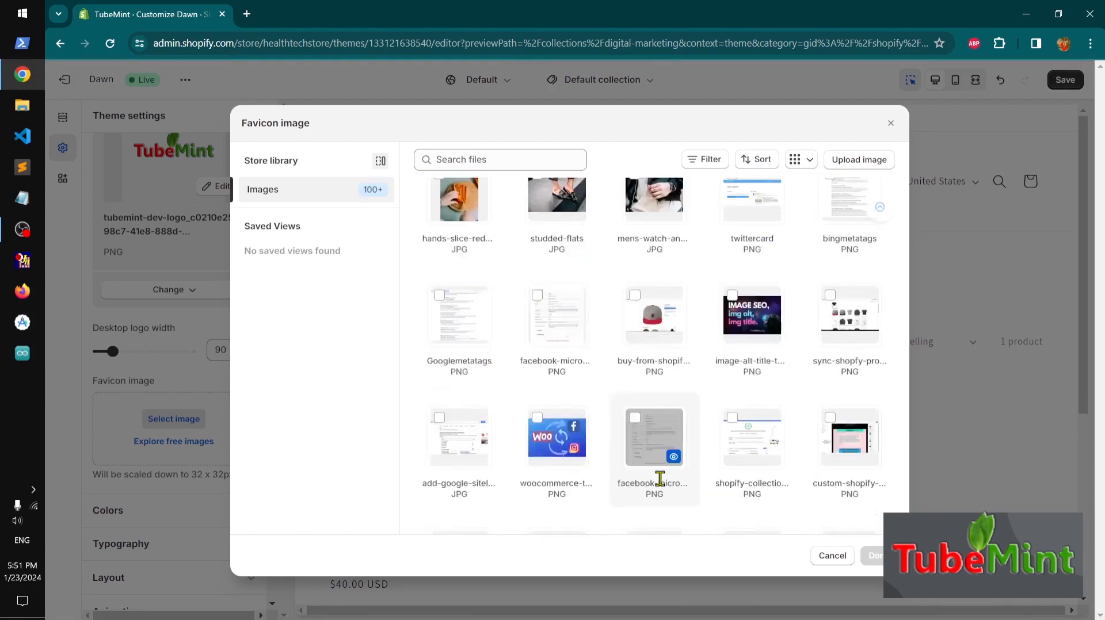
{"action": "scroll", "coordinate": [660, 484], "scroll_direction": "up", "scroll_amount": 5}
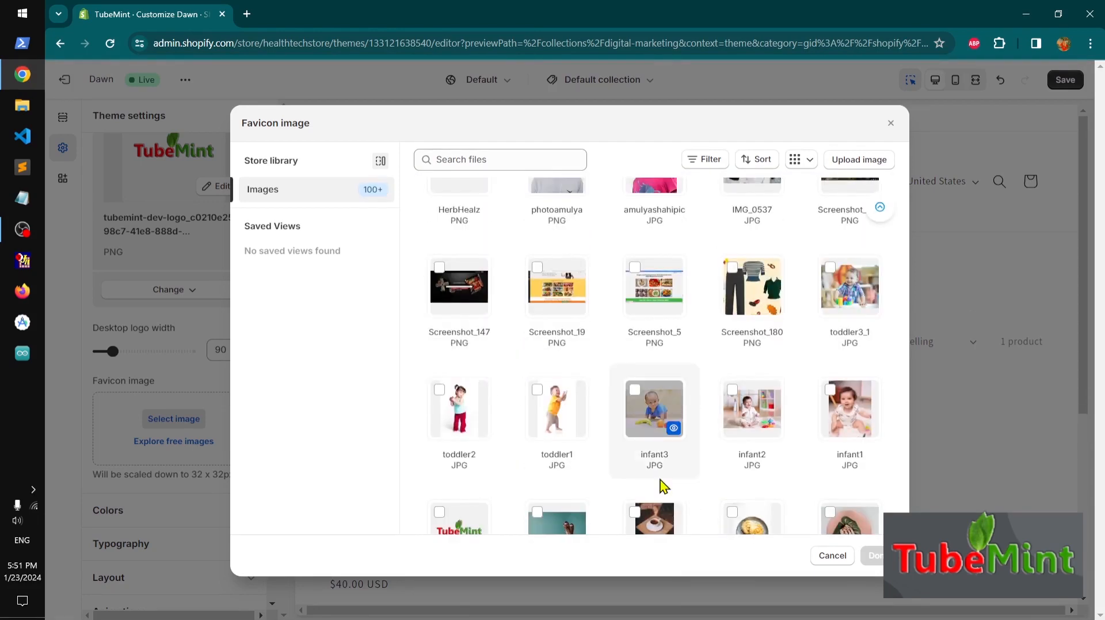
{"action": "scroll", "coordinate": [663, 486], "scroll_direction": "down", "scroll_amount": 4}
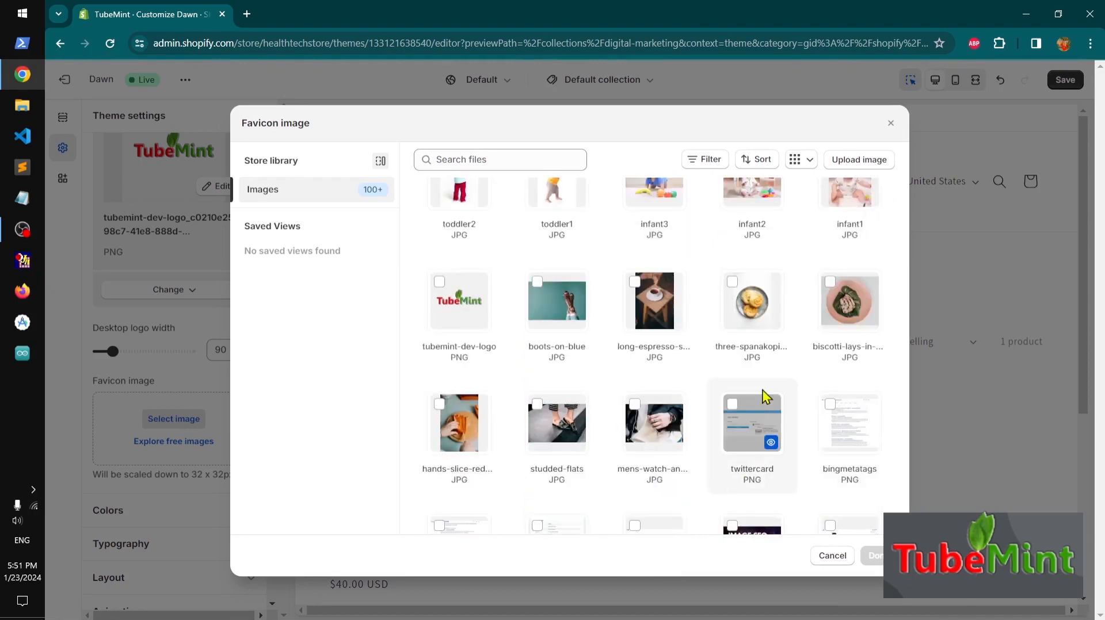
{"action": "left_click", "coordinate": [755, 312]}
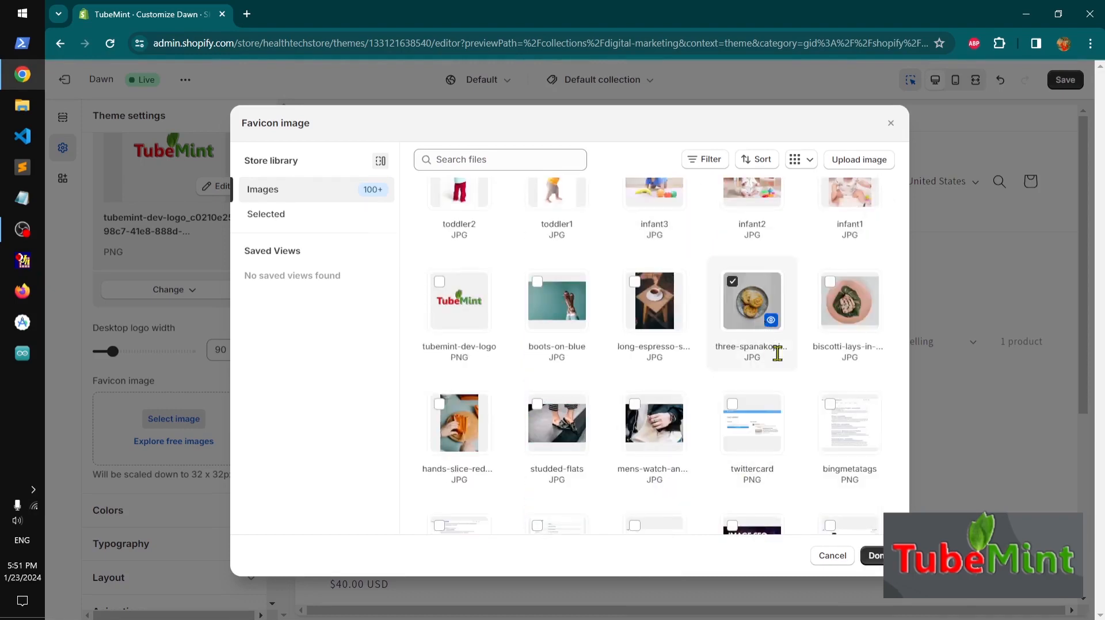
{"action": "left_click", "coordinate": [876, 557]}
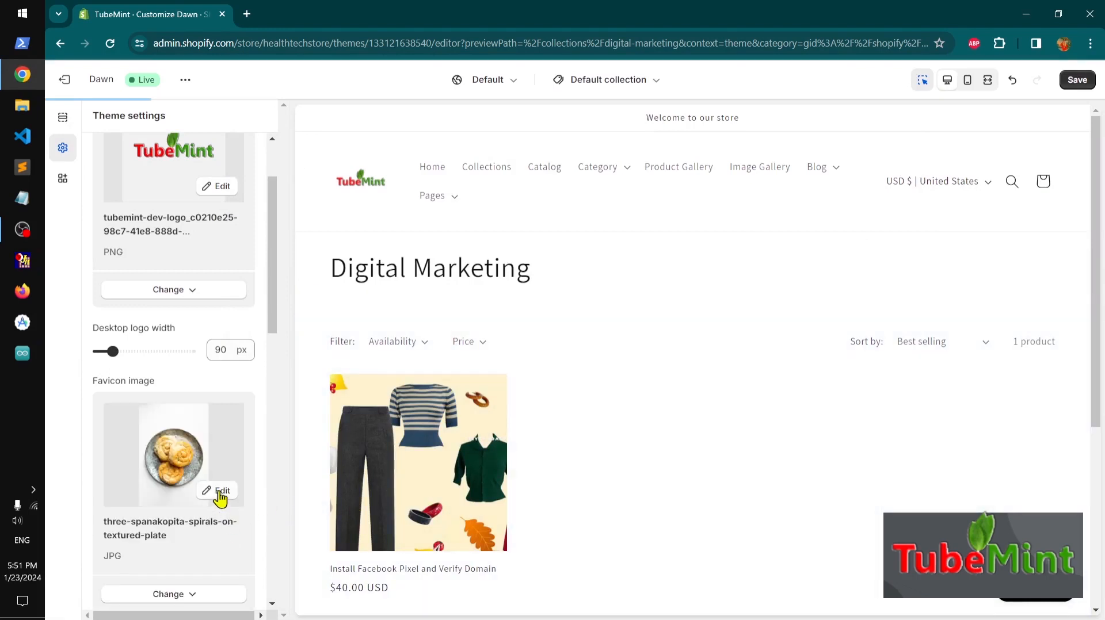
Edit the favicon image, set a focal point at its centre, give it the alt text 'tubemint online store favicon', and save
{"action": "left_click", "coordinate": [220, 493]}
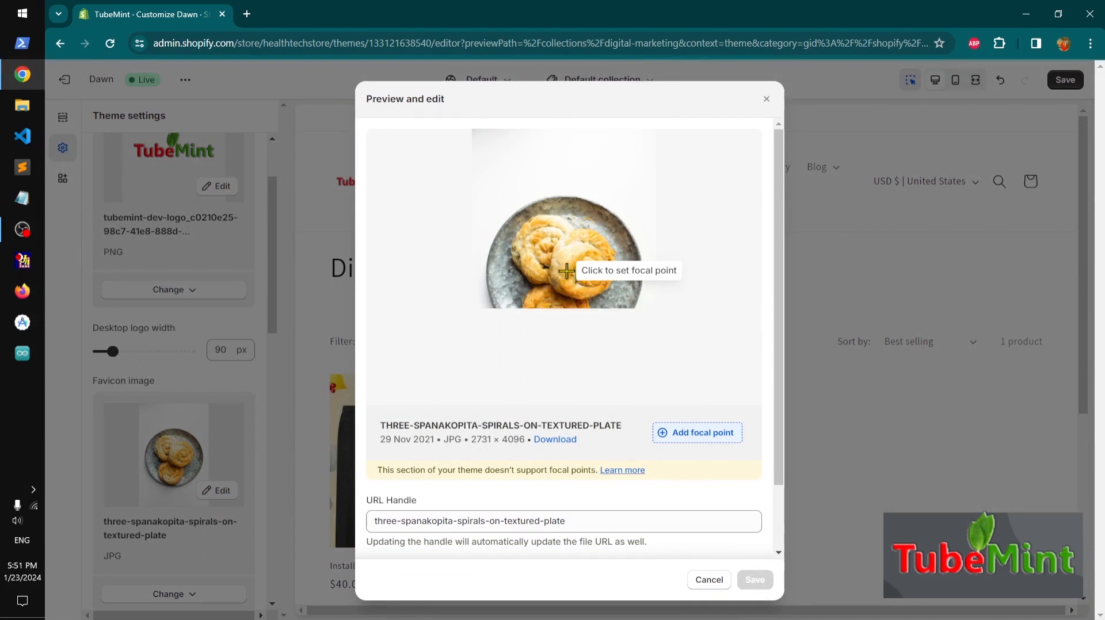
{"action": "left_click", "coordinate": [567, 271]}
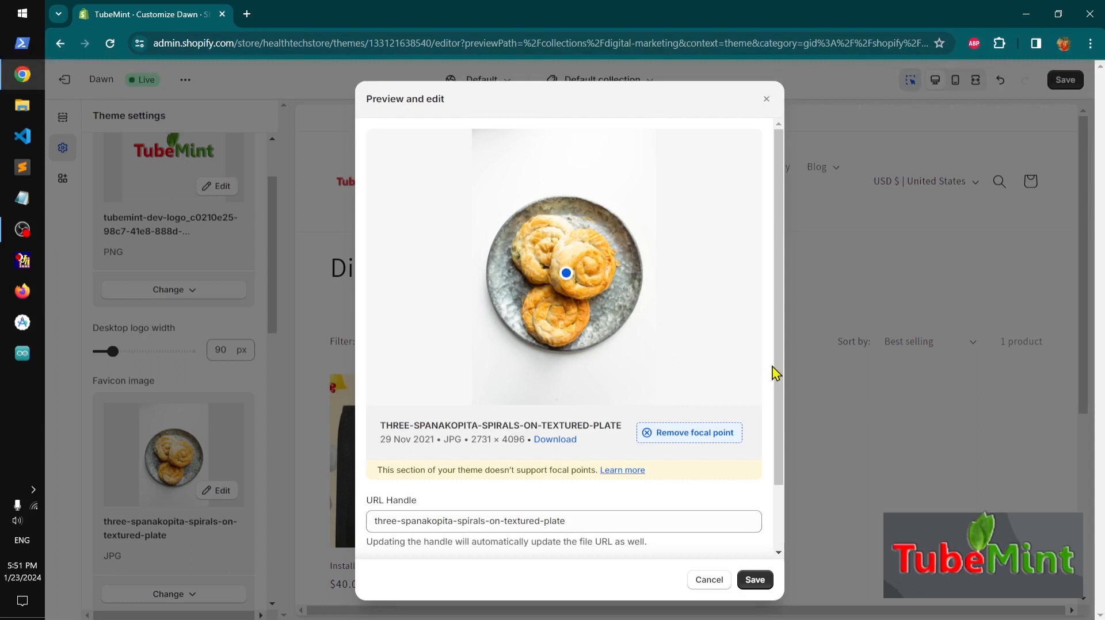
{"action": "scroll", "coordinate": [779, 353], "scroll_direction": "down", "scroll_amount": 2}
{"action": "left_click", "coordinate": [548, 501]}
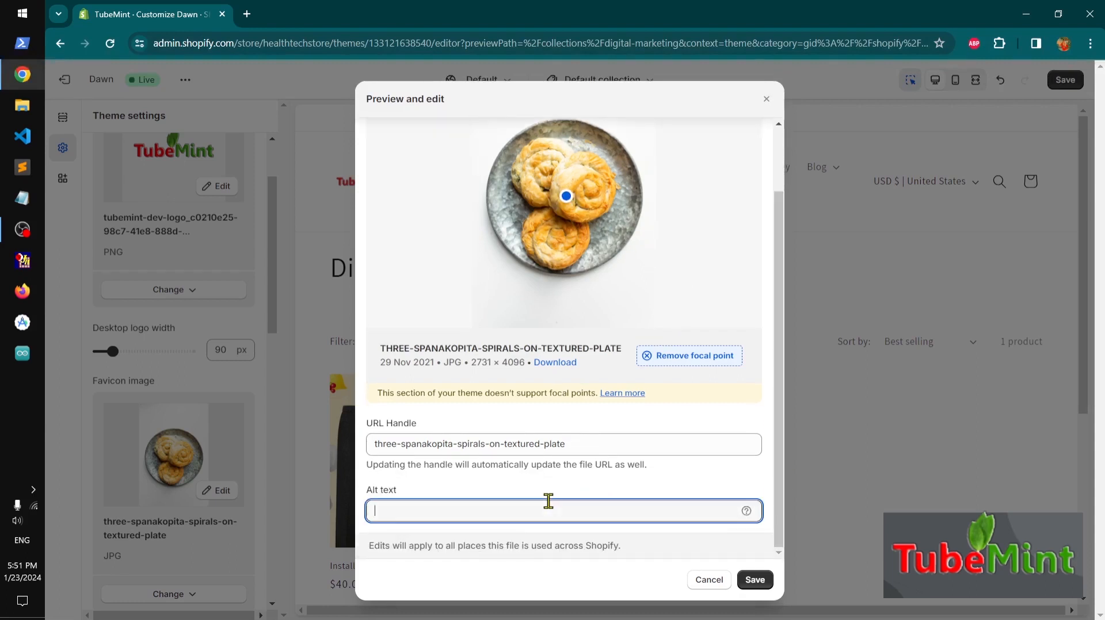
{"action": "key", "text": "ctrl+v"}
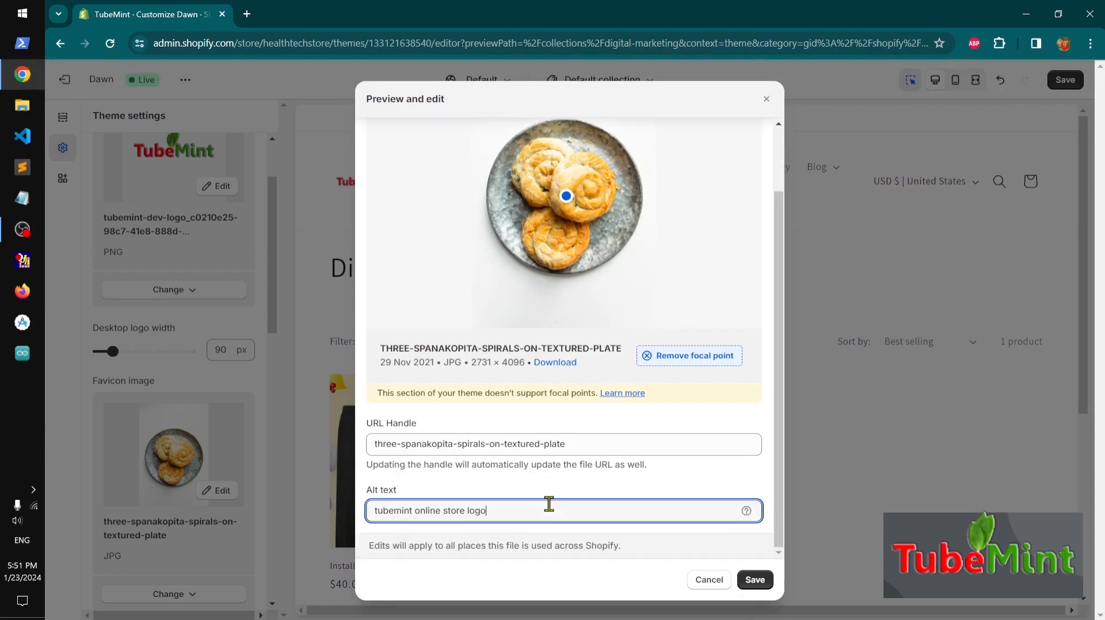
{"action": "double_click", "coordinate": [477, 511]}
{"action": "type", "text": "favicon"}
{"action": "left_click", "coordinate": [756, 581]}
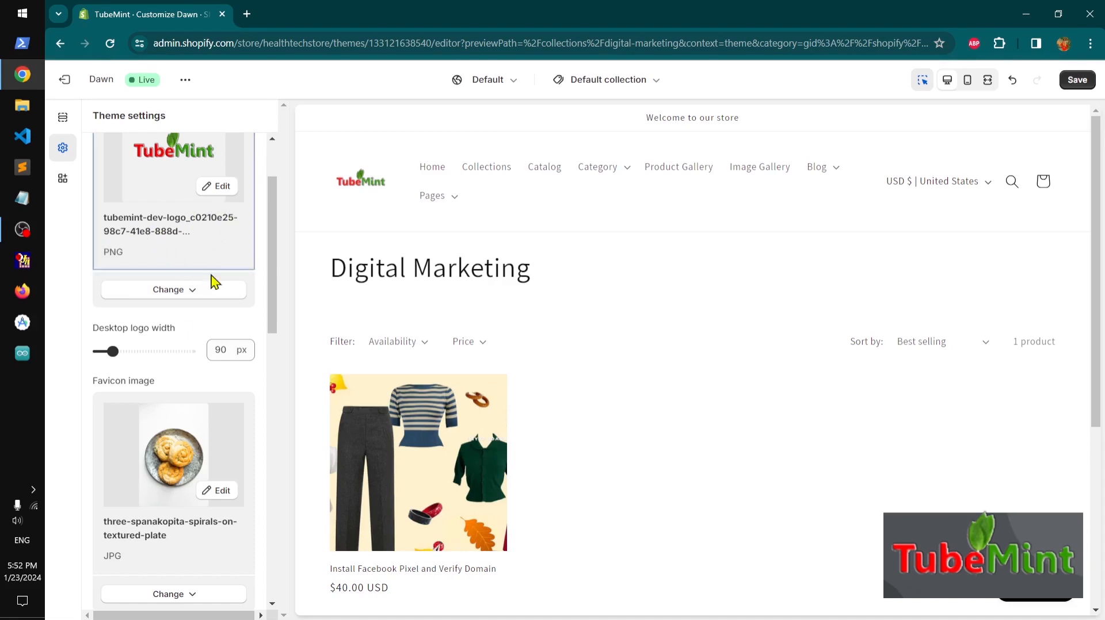
Collapse the Logo settings group and save the theme changes
{"action": "left_click_drag", "start_coordinate": [275, 314], "coordinate": [253, 248]}
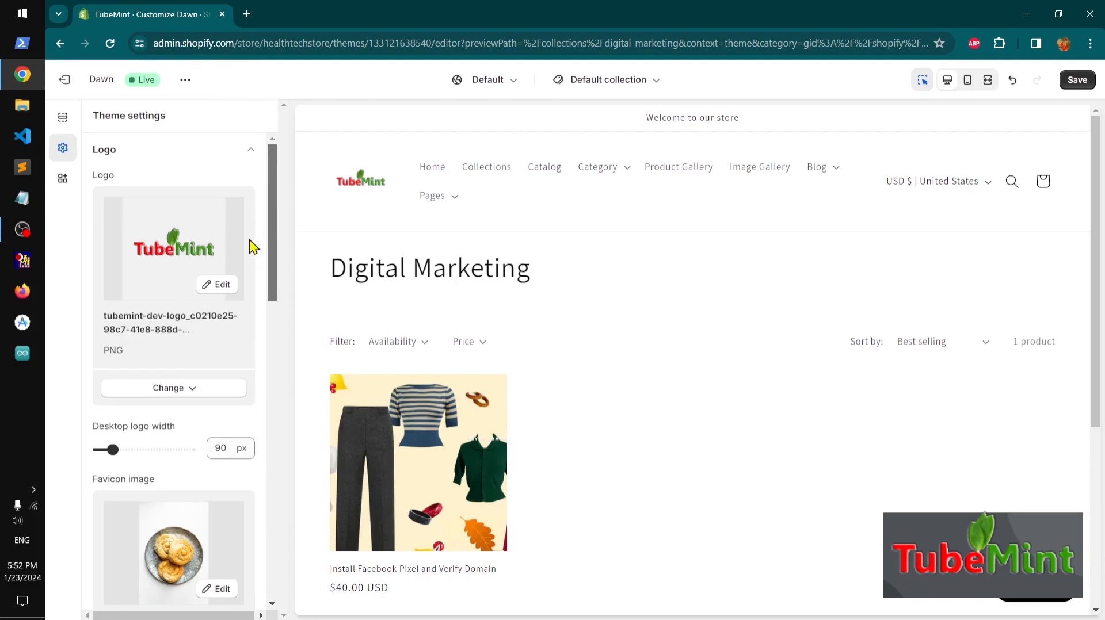
{"action": "left_click", "coordinate": [240, 151]}
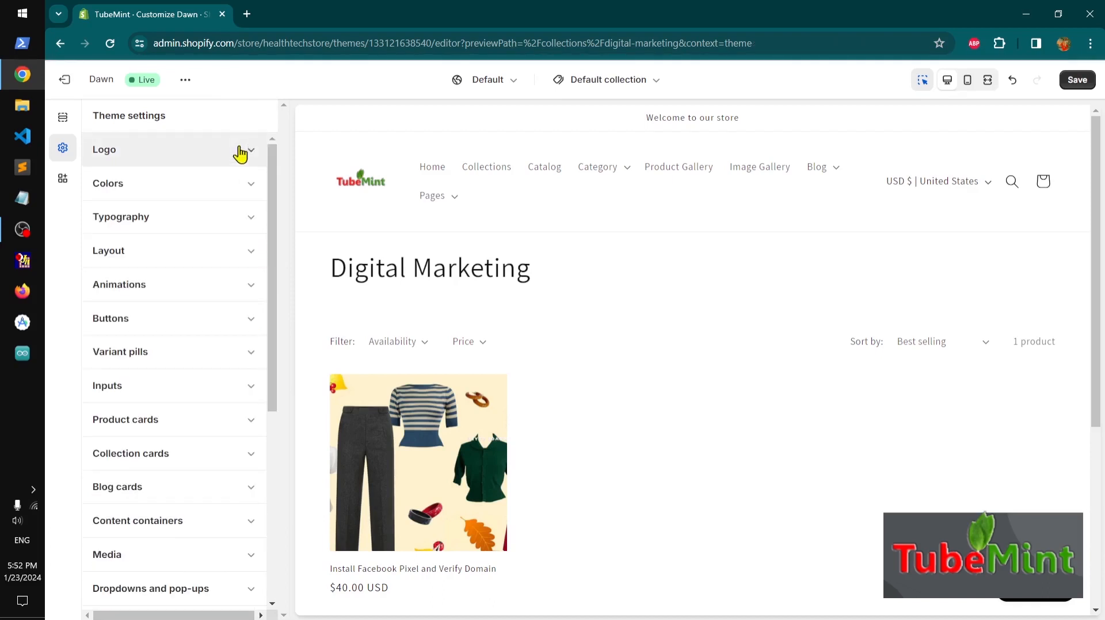
{"action": "left_click", "coordinate": [1076, 82]}
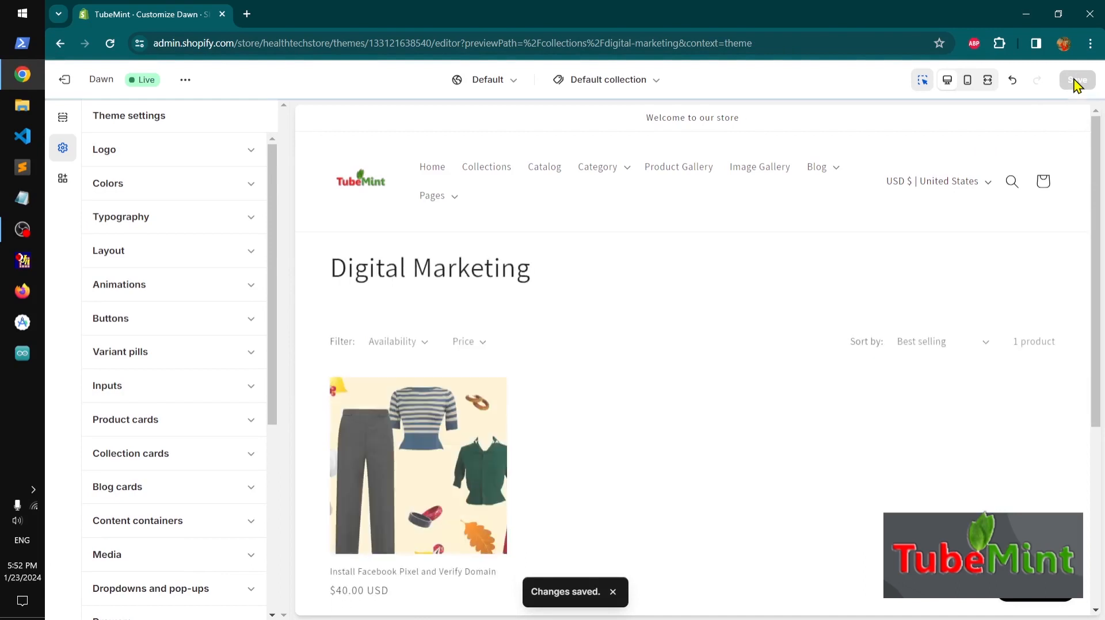
View the live storefront in a new tab, scroll through its home page, then close that tab
{"action": "left_click", "coordinate": [185, 80]}
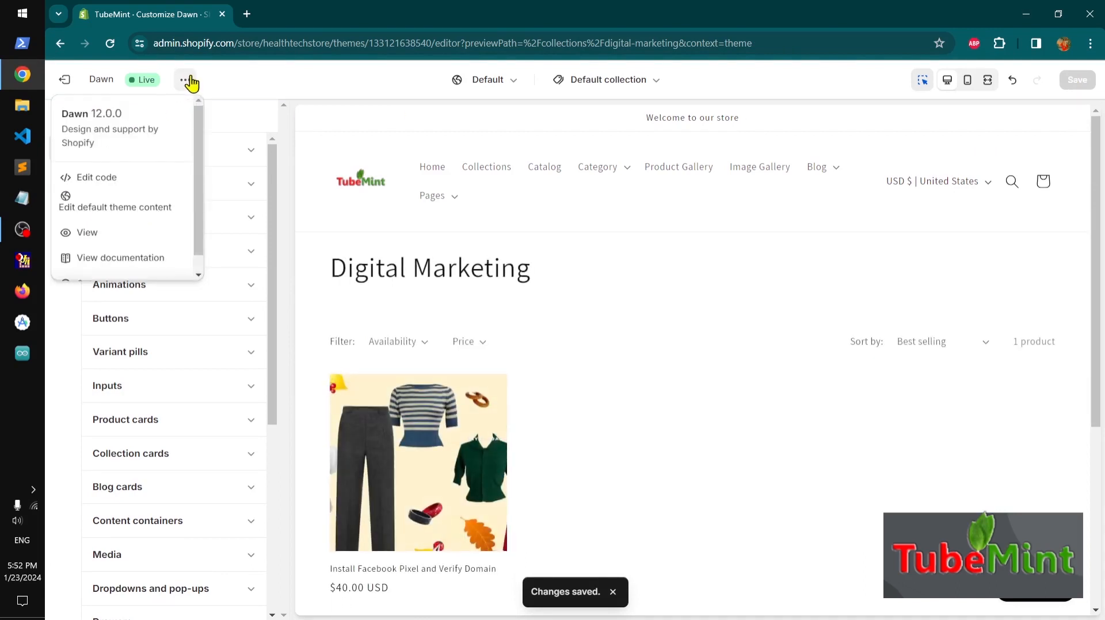
{"action": "left_click", "coordinate": [97, 239]}
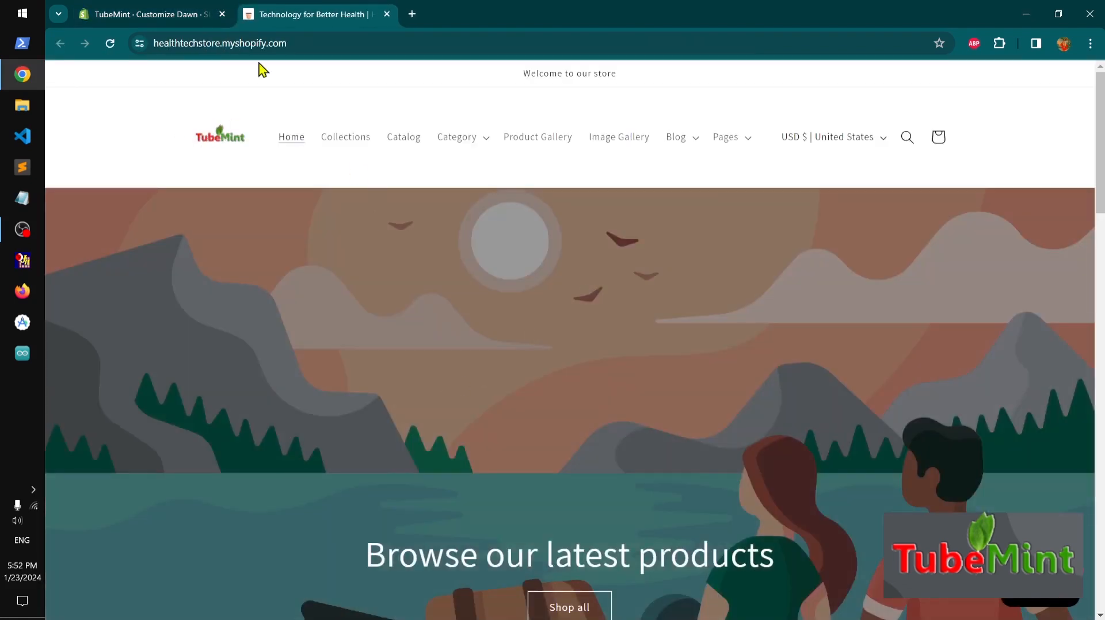
{"action": "scroll", "coordinate": [570, 388], "scroll_direction": "down", "scroll_amount": 20}
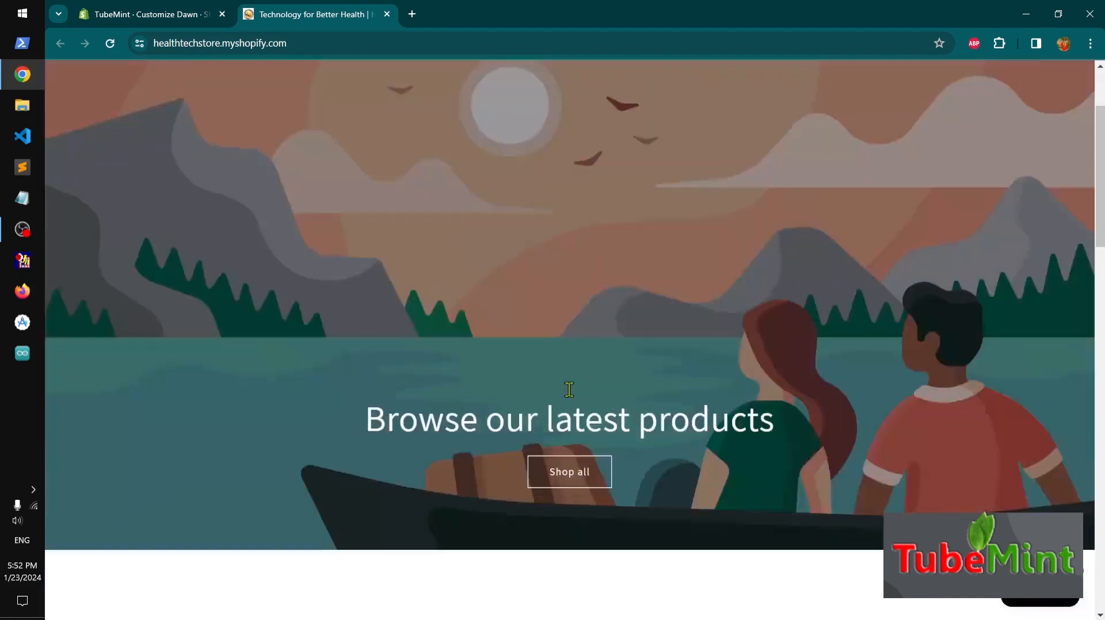
{"action": "scroll", "coordinate": [570, 391], "scroll_direction": "down", "scroll_amount": 7}
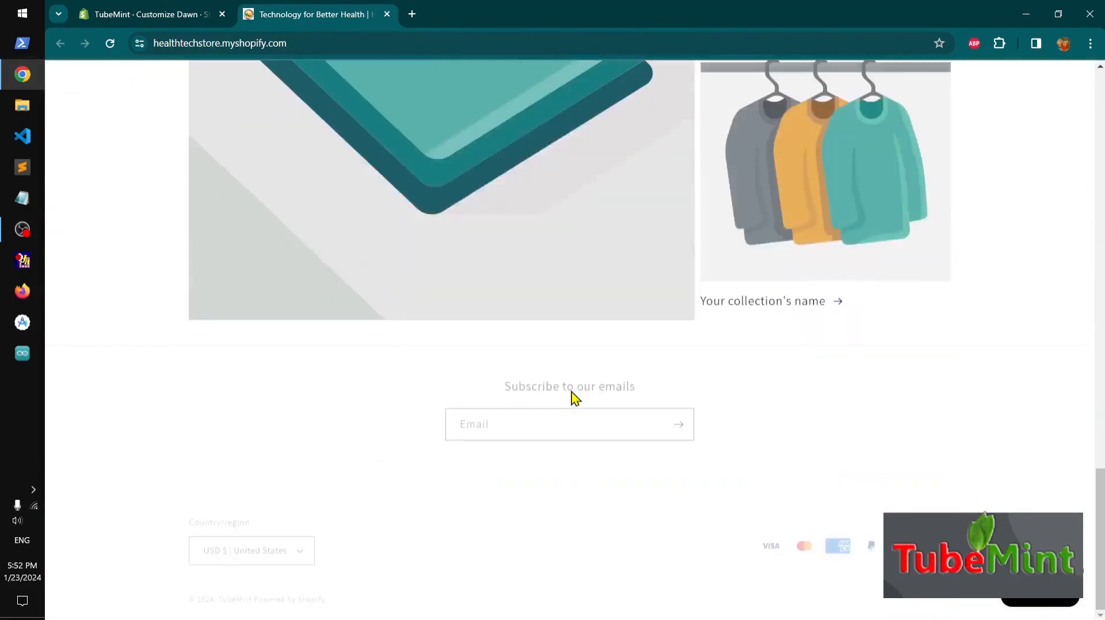
{"action": "left_click", "coordinate": [387, 14]}
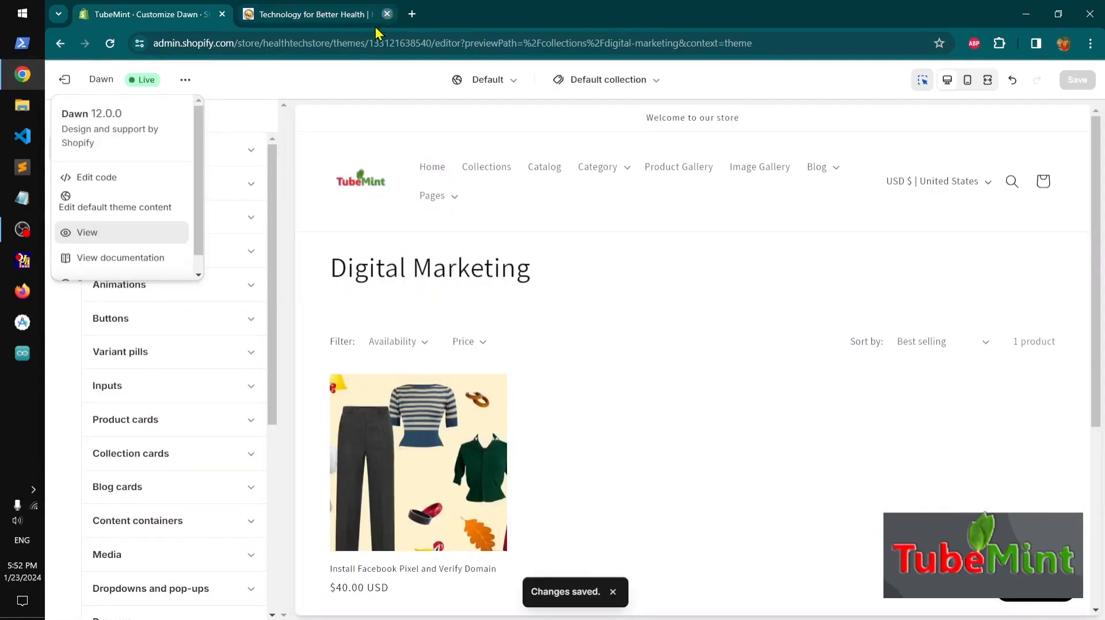
{"action": "left_click", "coordinate": [345, 92]}
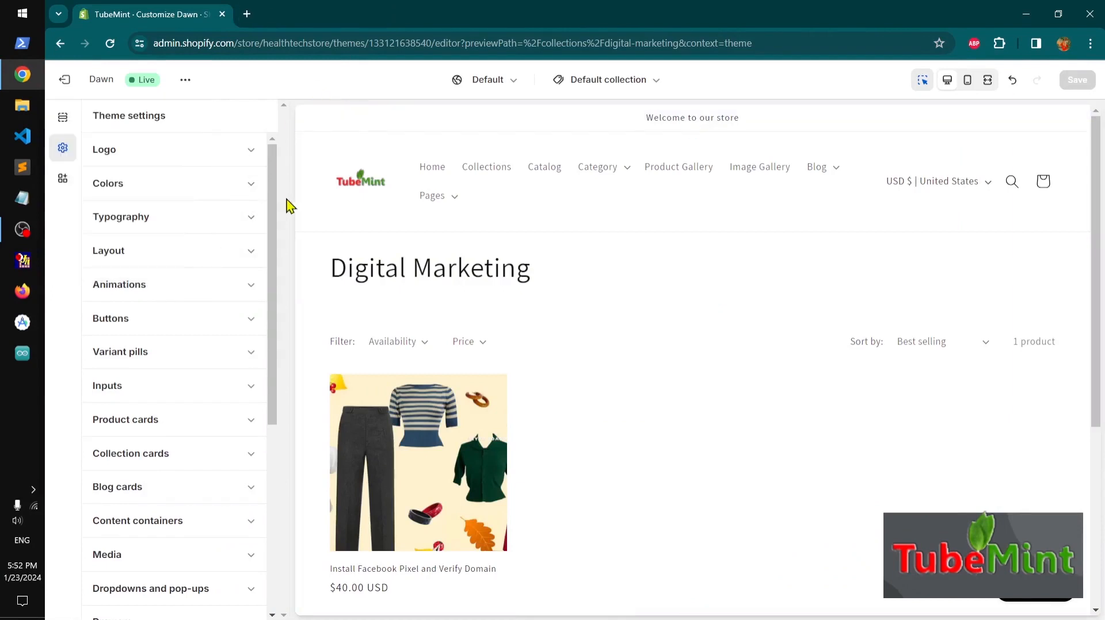
Expand the Colors group to review the theme's color schemes, then collapse it
{"action": "left_click", "coordinate": [248, 189]}
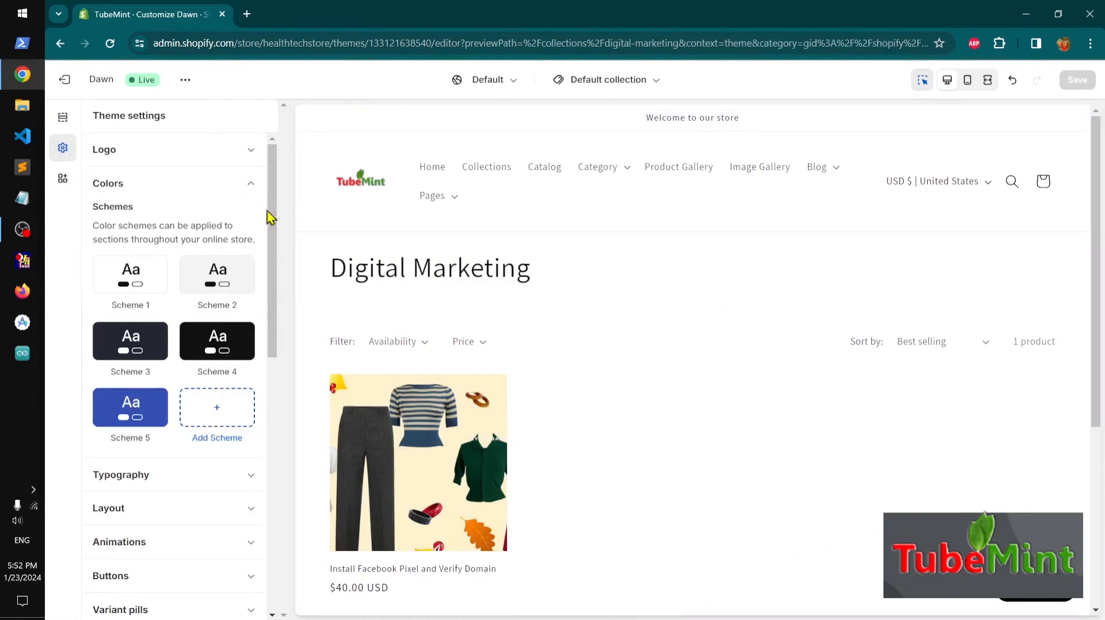
{"action": "left_click_drag", "start_coordinate": [275, 222], "coordinate": [266, 189]}
{"action": "left_click", "coordinate": [252, 186]}
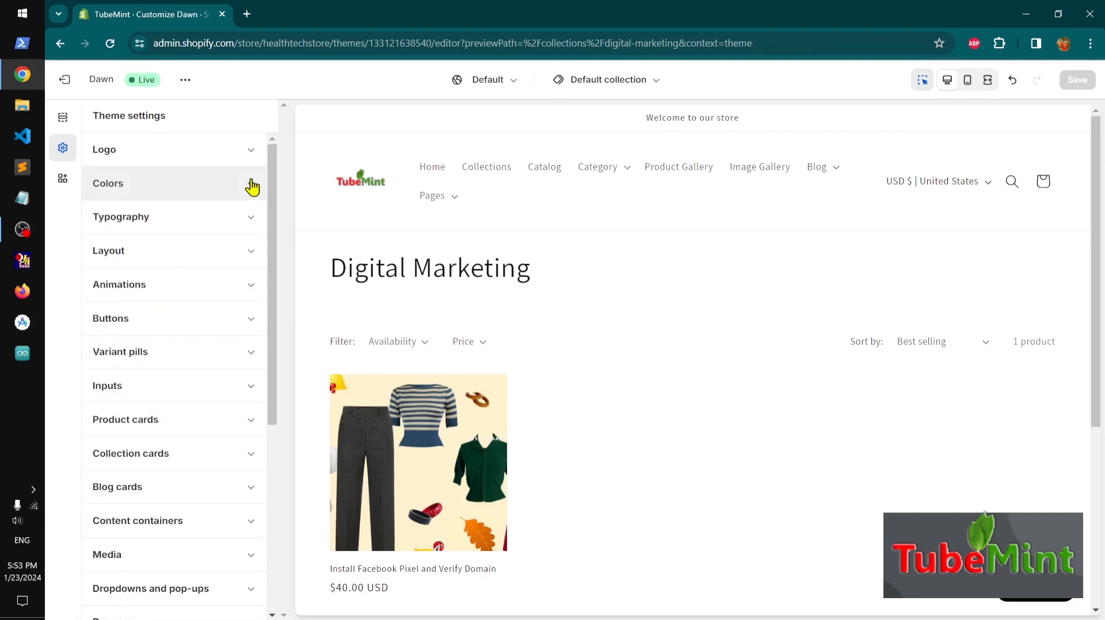
Switch the editor from the collection template to the Default product template
{"action": "left_click", "coordinate": [62, 121]}
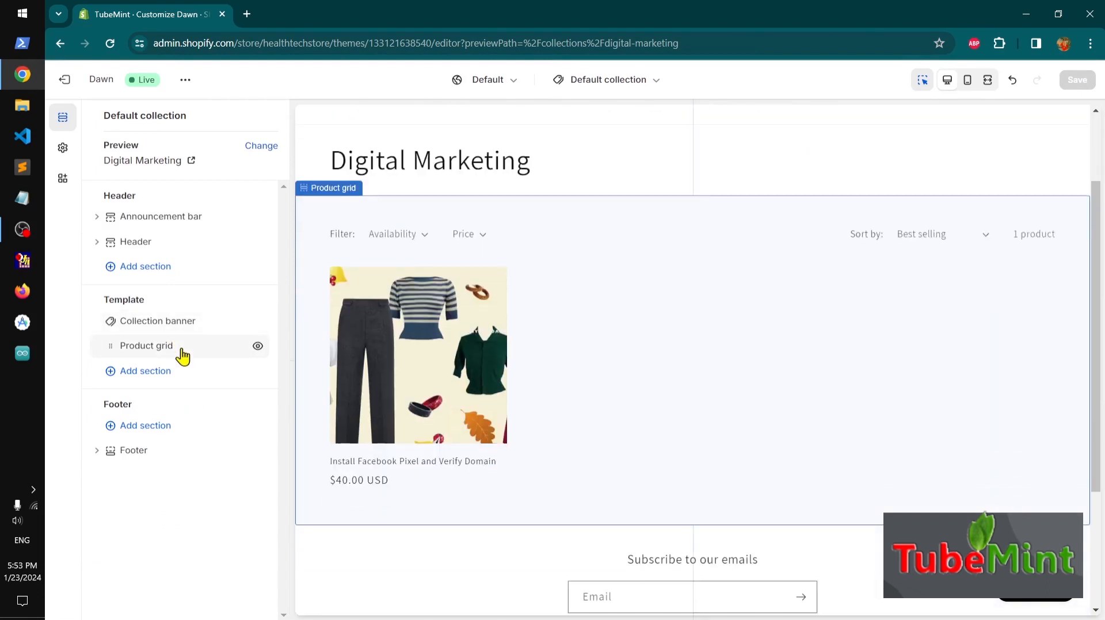
{"action": "left_click", "coordinate": [625, 81]}
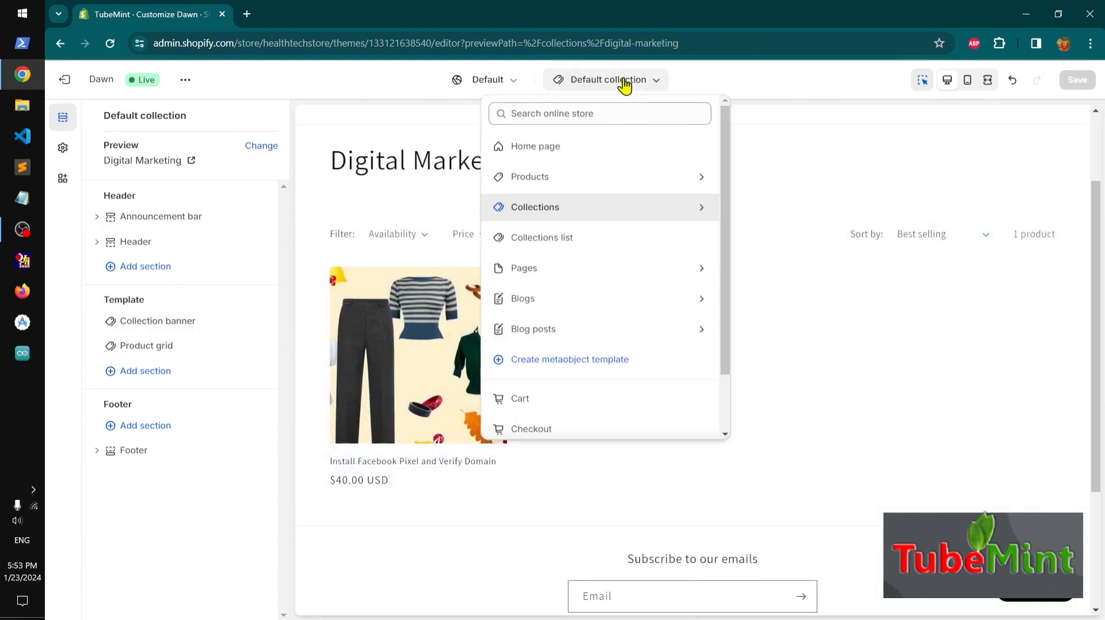
{"action": "left_click", "coordinate": [564, 177]}
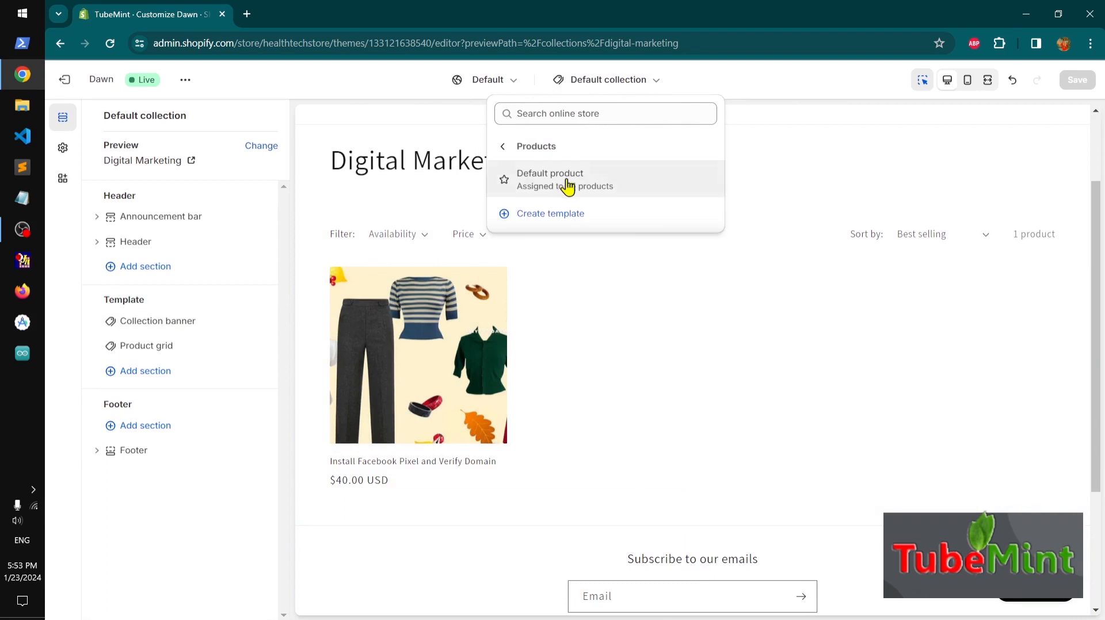
{"action": "left_click", "coordinate": [566, 183]}
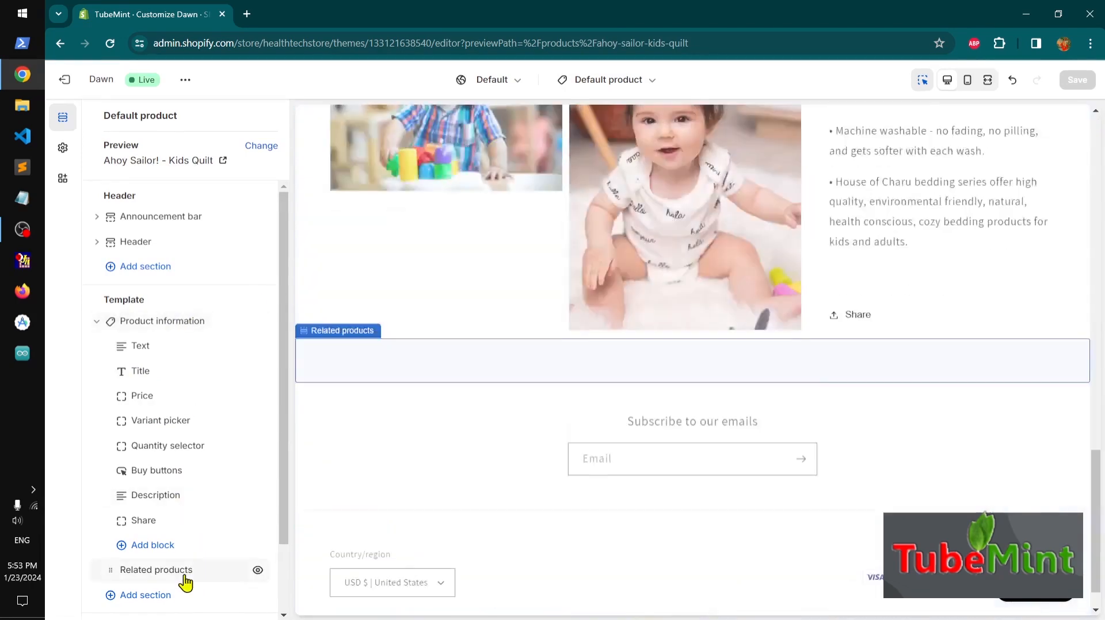
Set the Related products section's color scheme to Scheme 5 and save the theme
{"action": "left_click", "coordinate": [190, 573]}
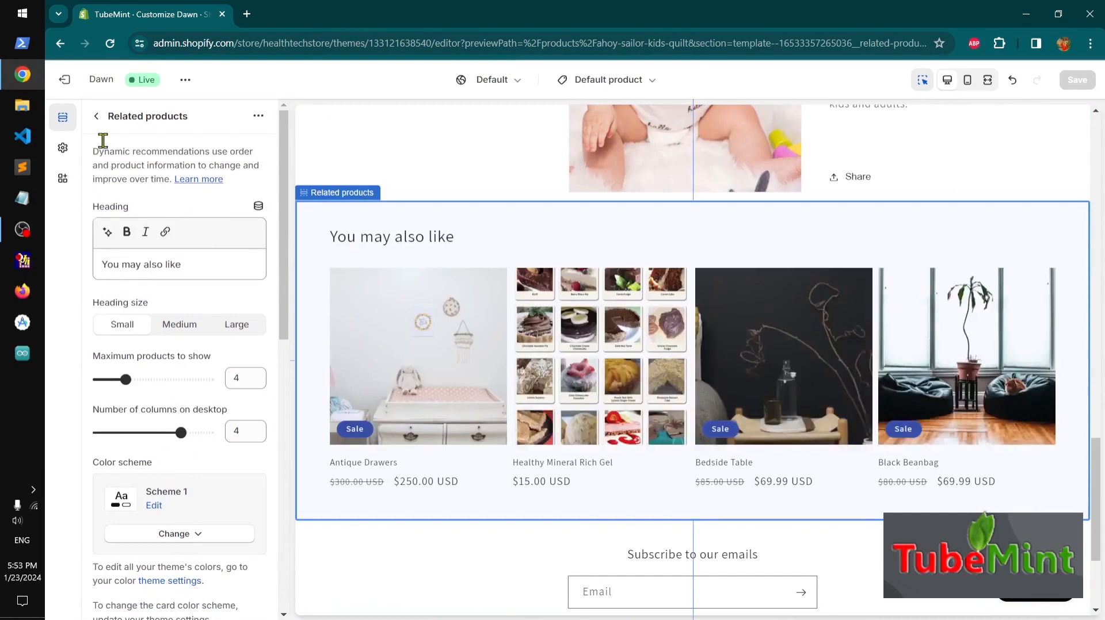
{"action": "left_click", "coordinate": [96, 116]}
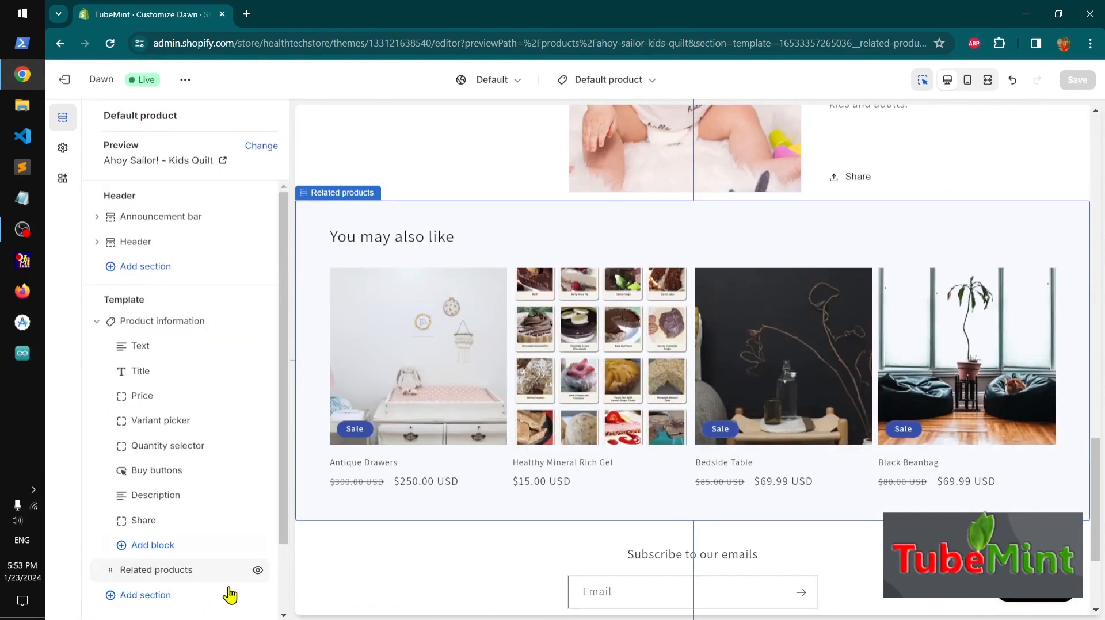
{"action": "left_click", "coordinate": [187, 575]}
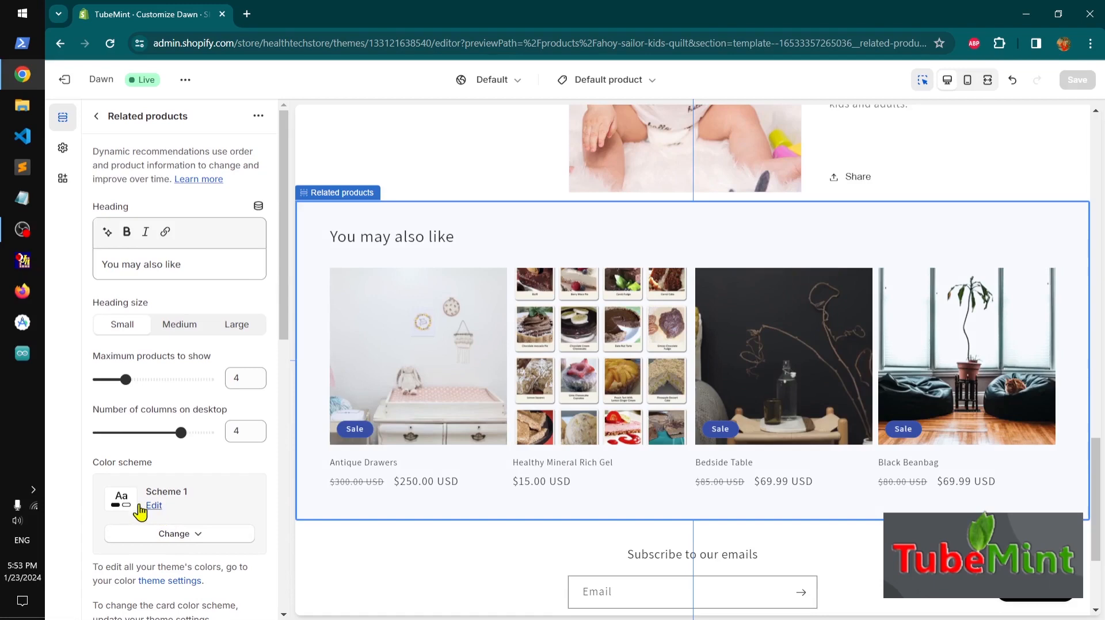
{"action": "left_click", "coordinate": [195, 536]}
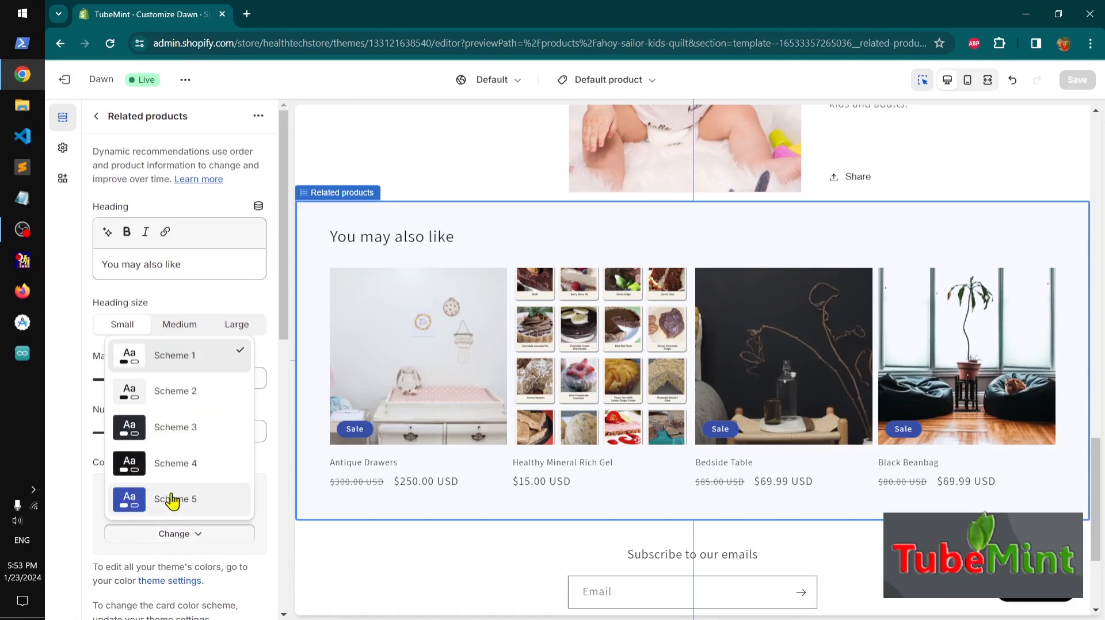
{"action": "left_click", "coordinate": [173, 500]}
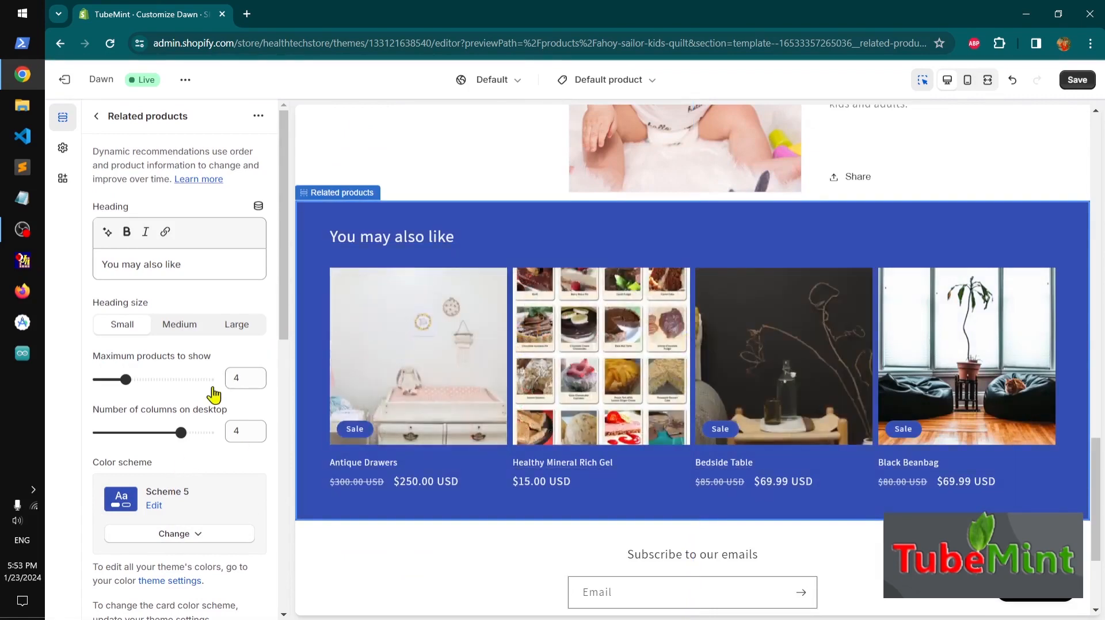
{"action": "left_click", "coordinate": [1076, 80]}
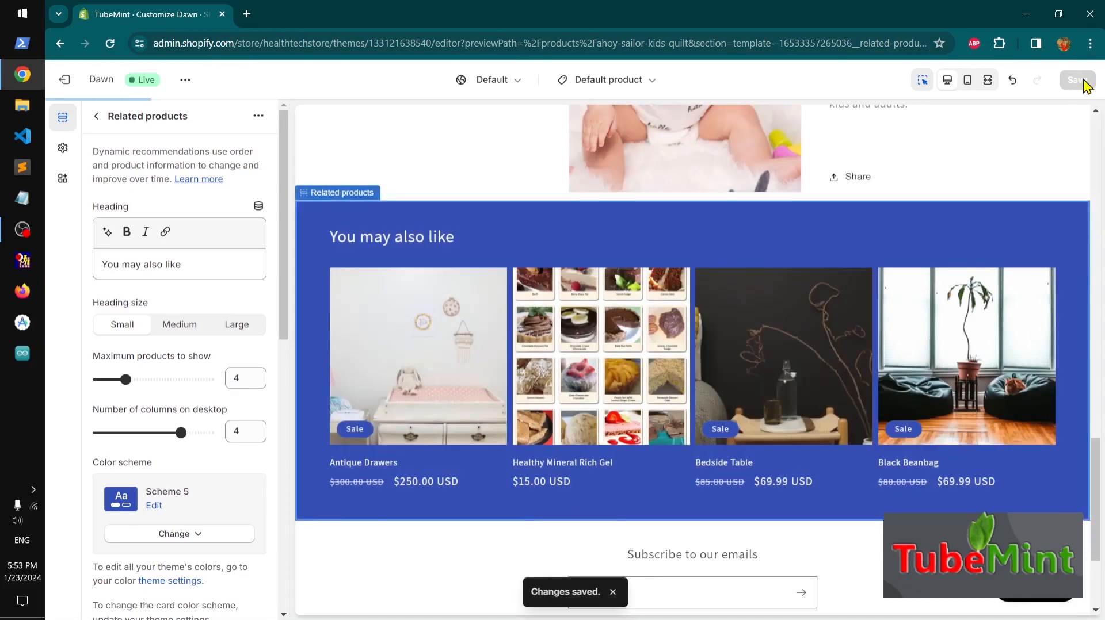
Add a new color scheme in the theme's Colors settings and set its background to #CC5151
{"action": "left_click", "coordinate": [63, 149]}
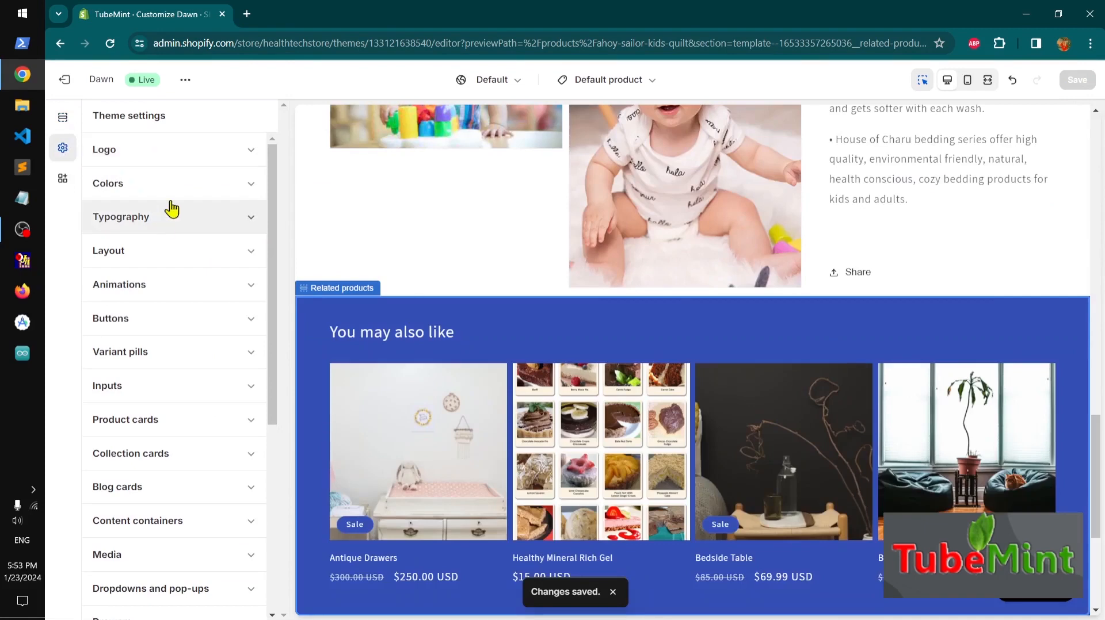
{"action": "left_click", "coordinate": [171, 185]}
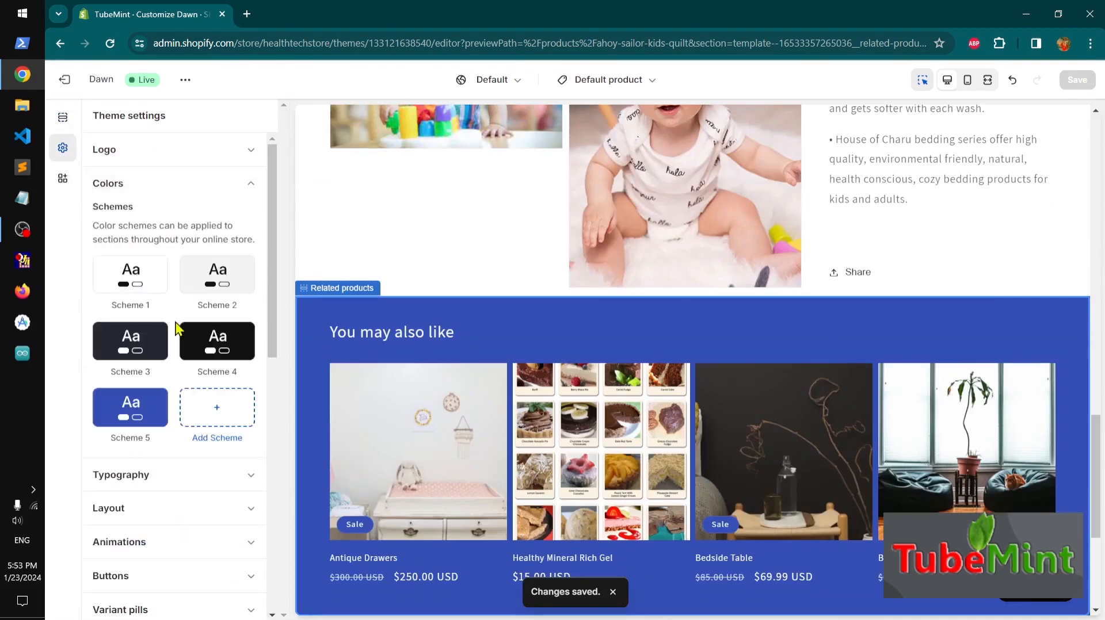
{"action": "left_click", "coordinate": [218, 416]}
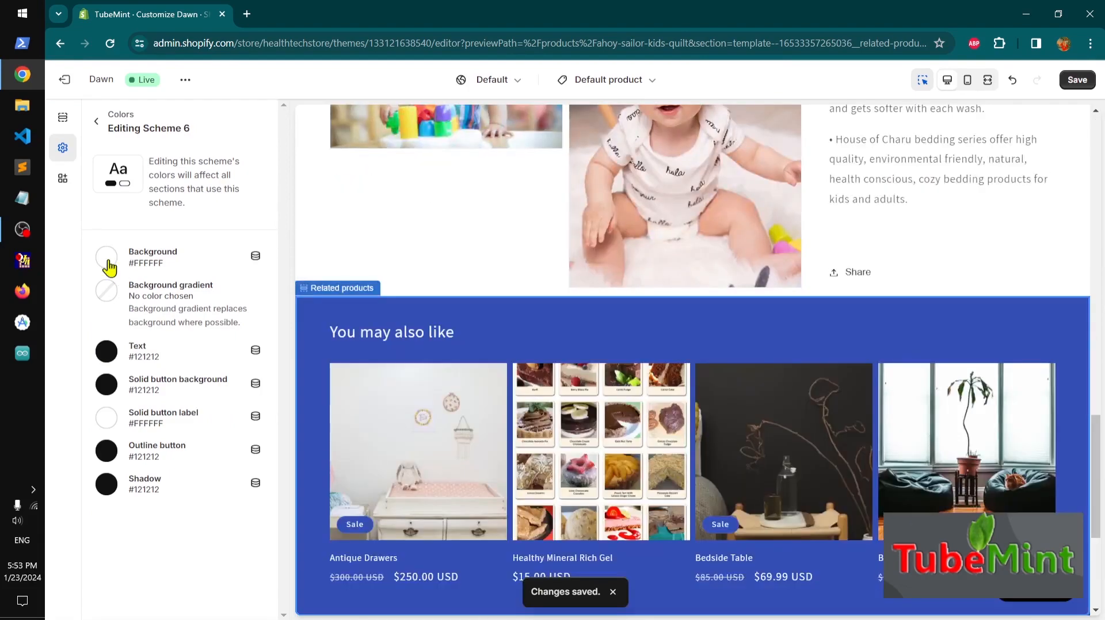
{"action": "left_click", "coordinate": [108, 258]}
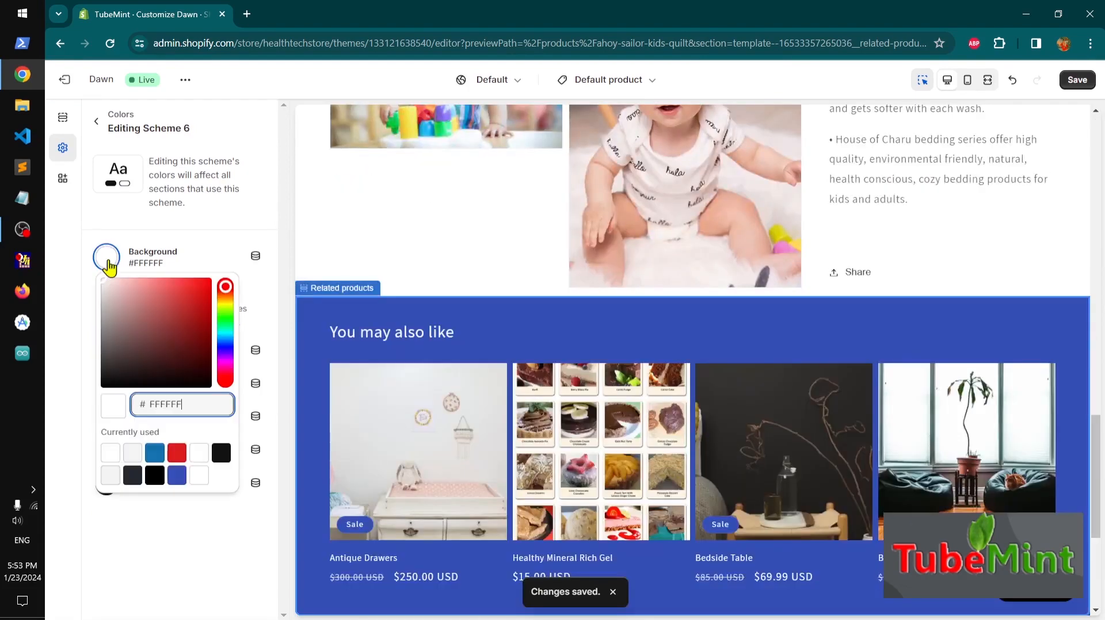
{"action": "left_click", "coordinate": [167, 299]}
{"action": "left_click", "coordinate": [171, 584]}
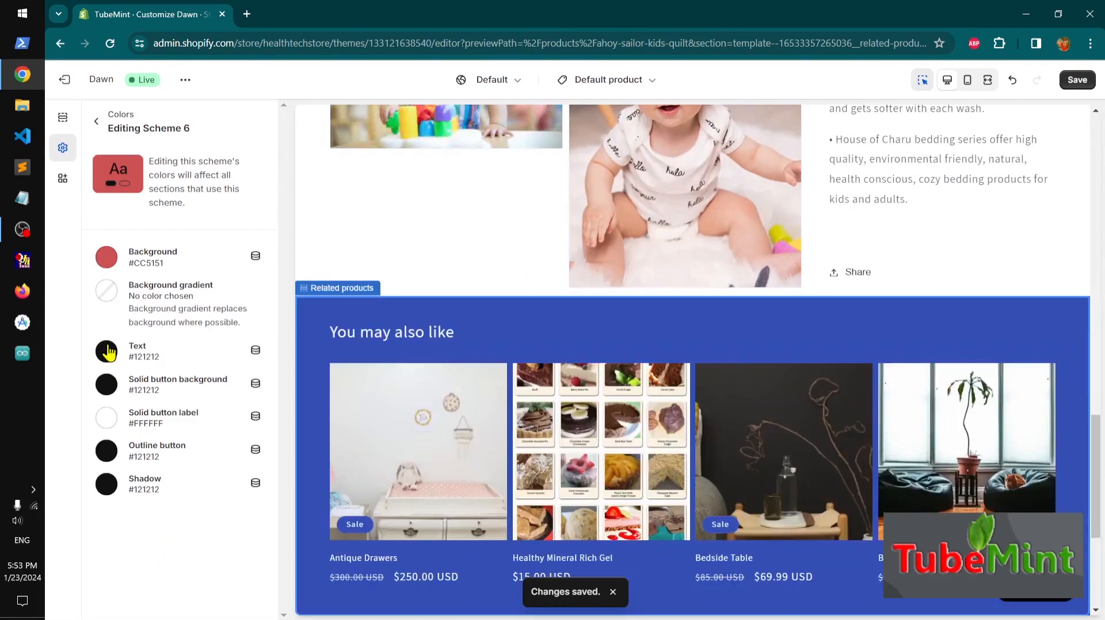
Set the new scheme's text colour to white #FFF, return to theme settings, collapse Colors, and save
{"action": "left_click", "coordinate": [110, 353]}
{"action": "left_click", "coordinate": [133, 297]}
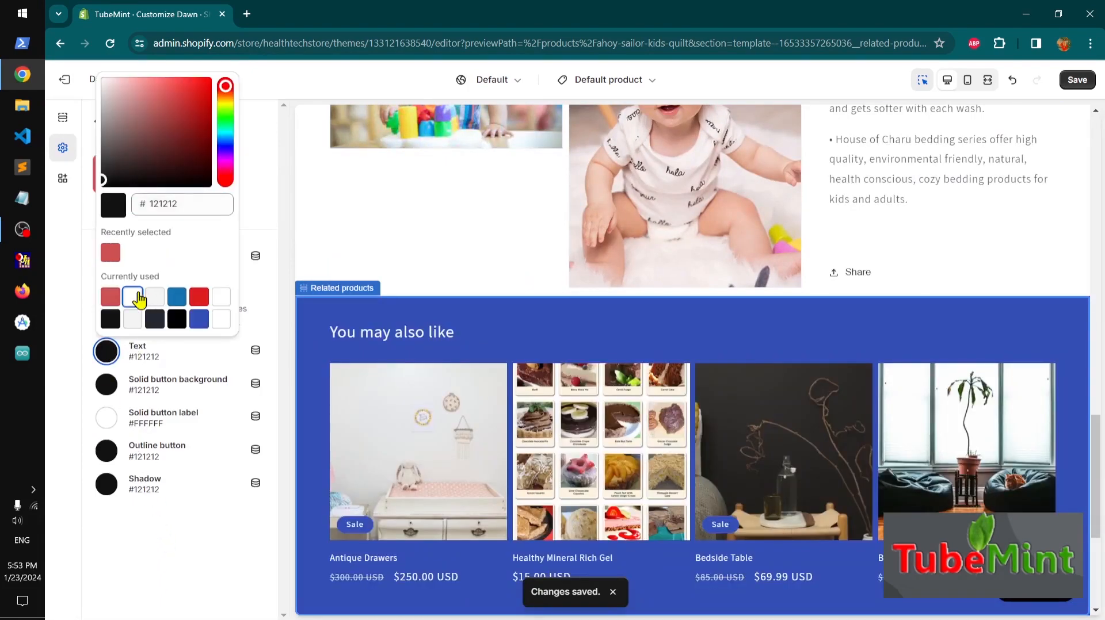
{"action": "left_click", "coordinate": [205, 554]}
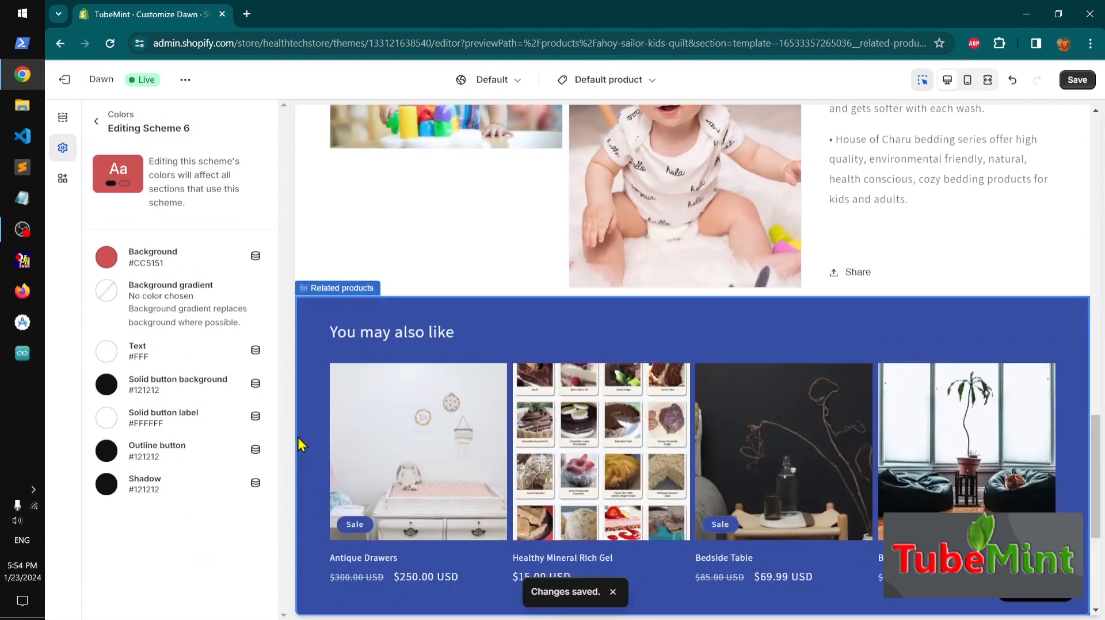
{"action": "left_click", "coordinate": [96, 120]}
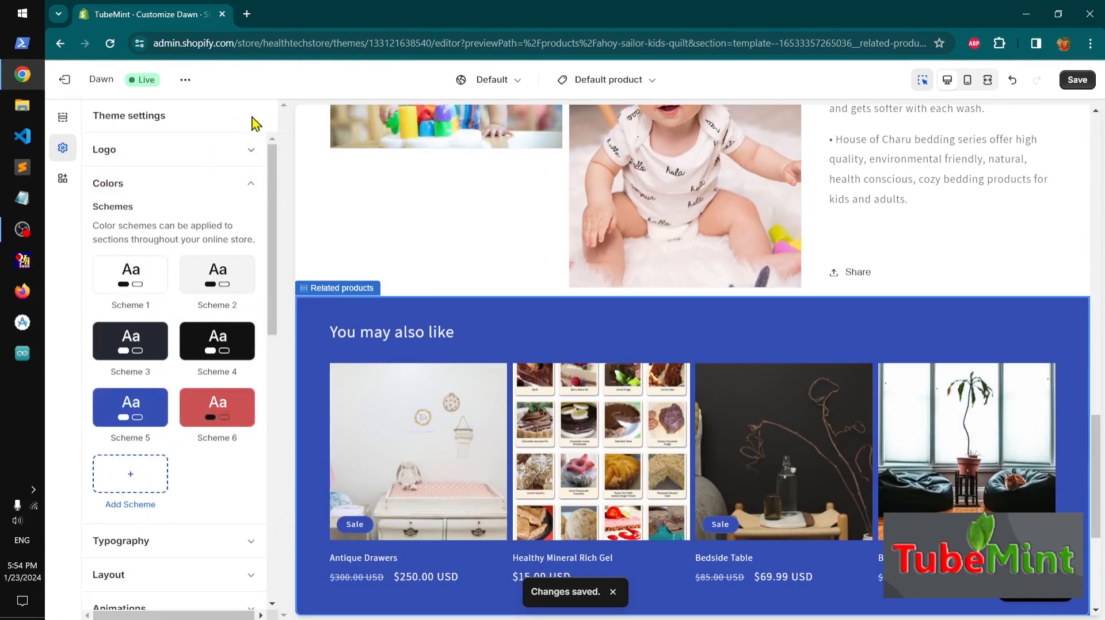
{"action": "left_click", "coordinate": [251, 184]}
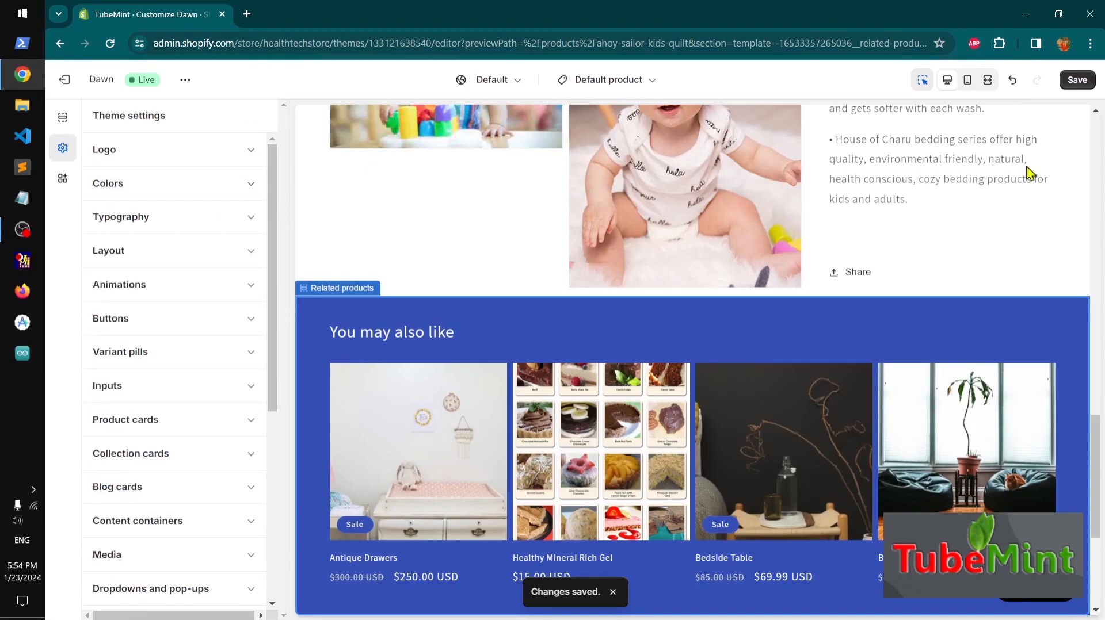
{"action": "left_click", "coordinate": [1073, 81]}
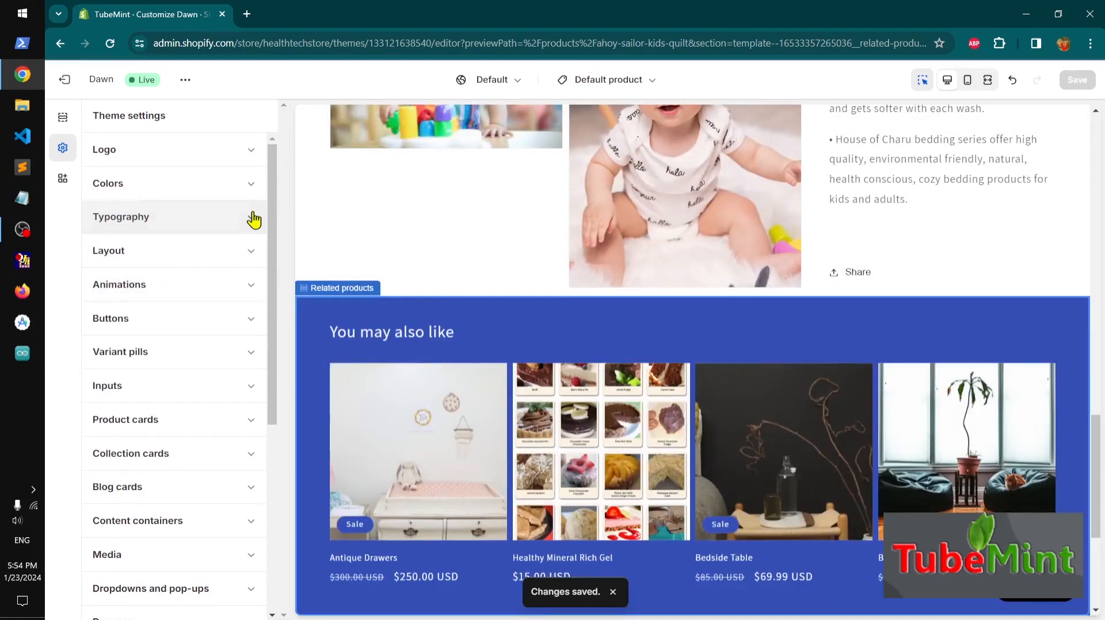
Change the Typography headings font to Chivo
{"action": "left_click", "coordinate": [253, 218]}
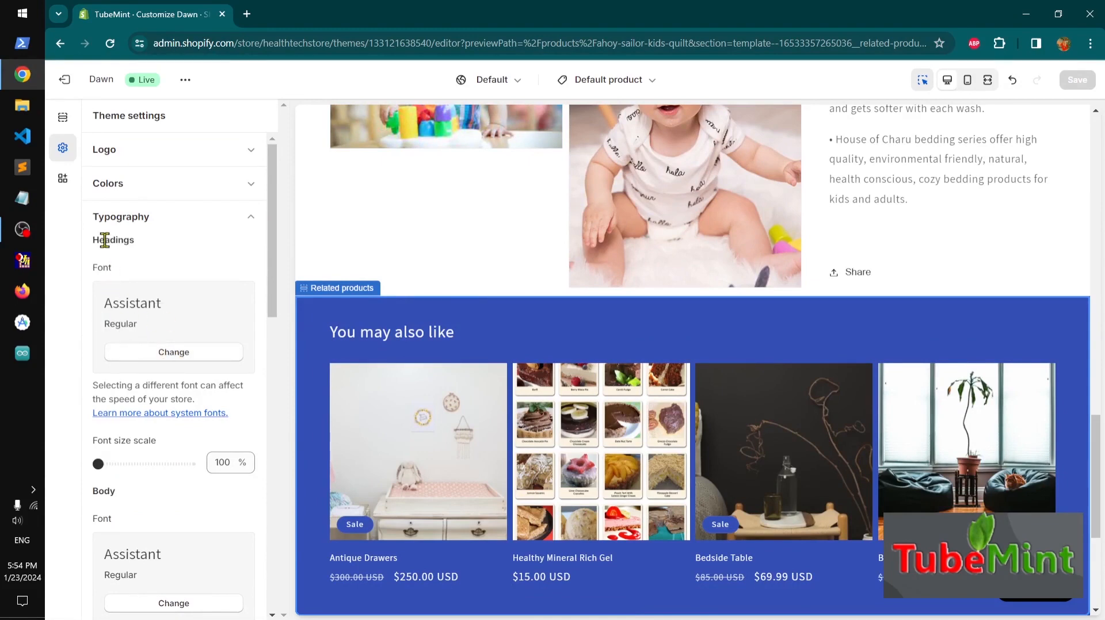
{"action": "left_click", "coordinate": [173, 352]}
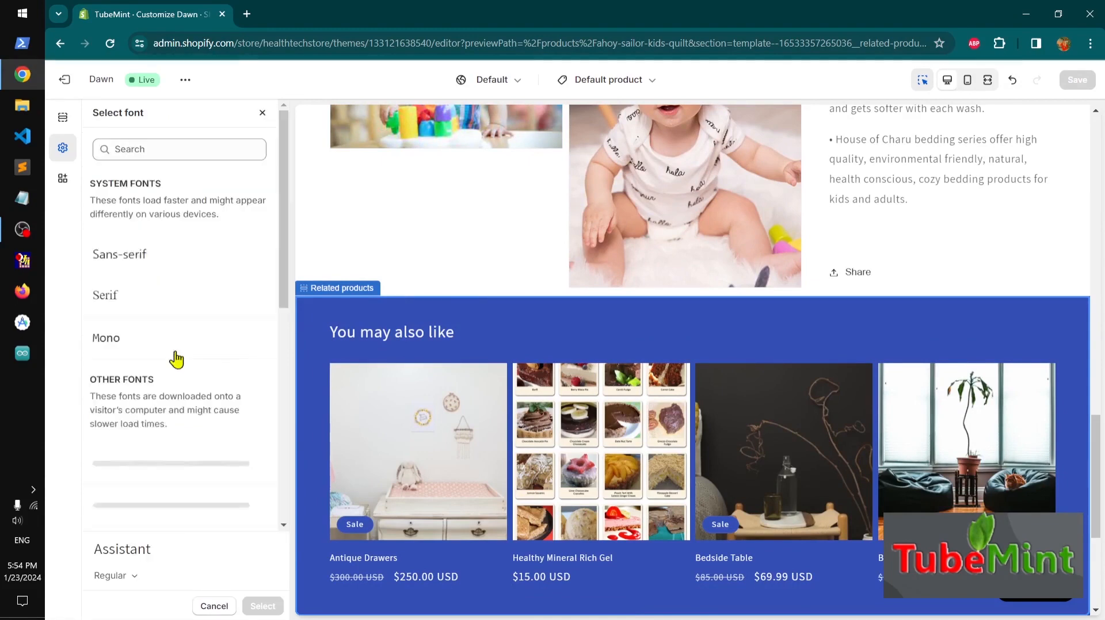
{"action": "left_click_drag", "start_coordinate": [286, 276], "coordinate": [280, 517]}
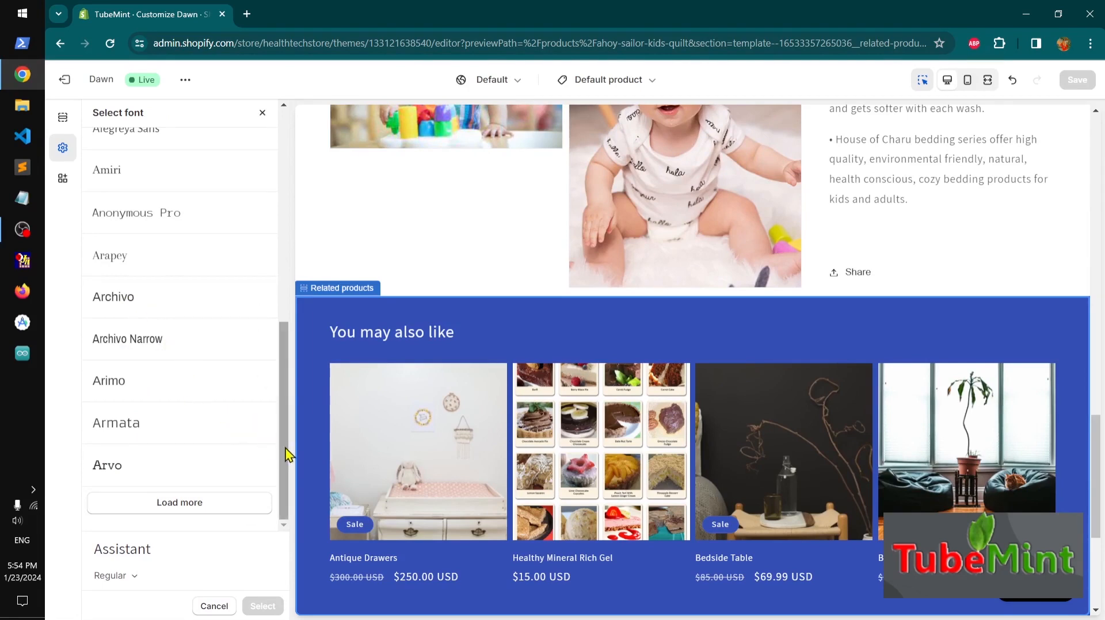
{"action": "left_click_drag", "start_coordinate": [286, 454], "coordinate": [278, 257]}
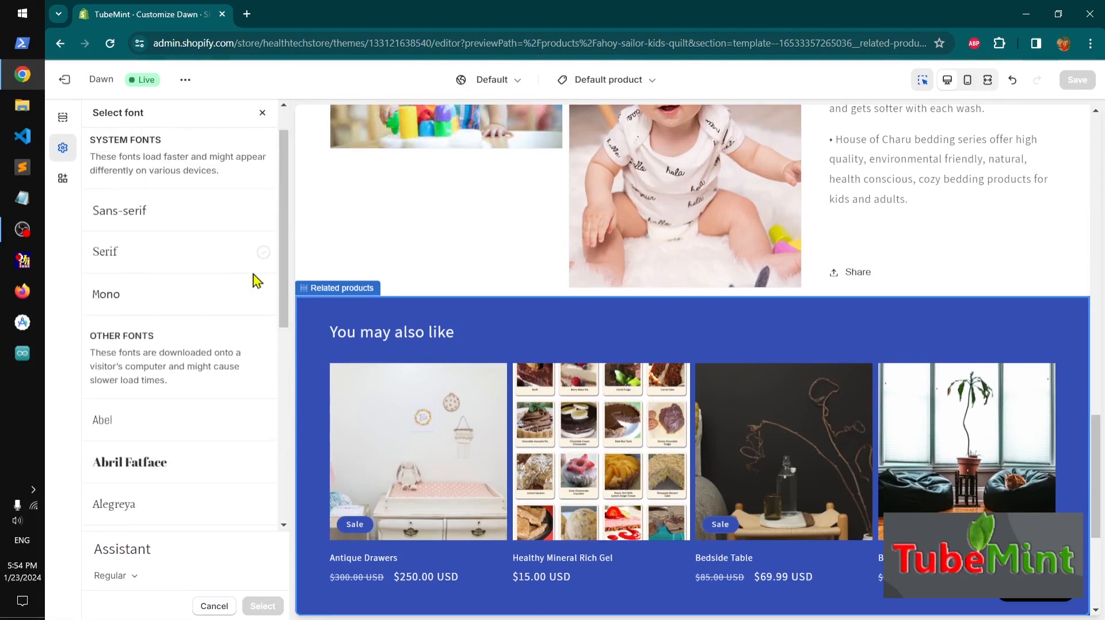
{"action": "left_click", "coordinate": [202, 302]}
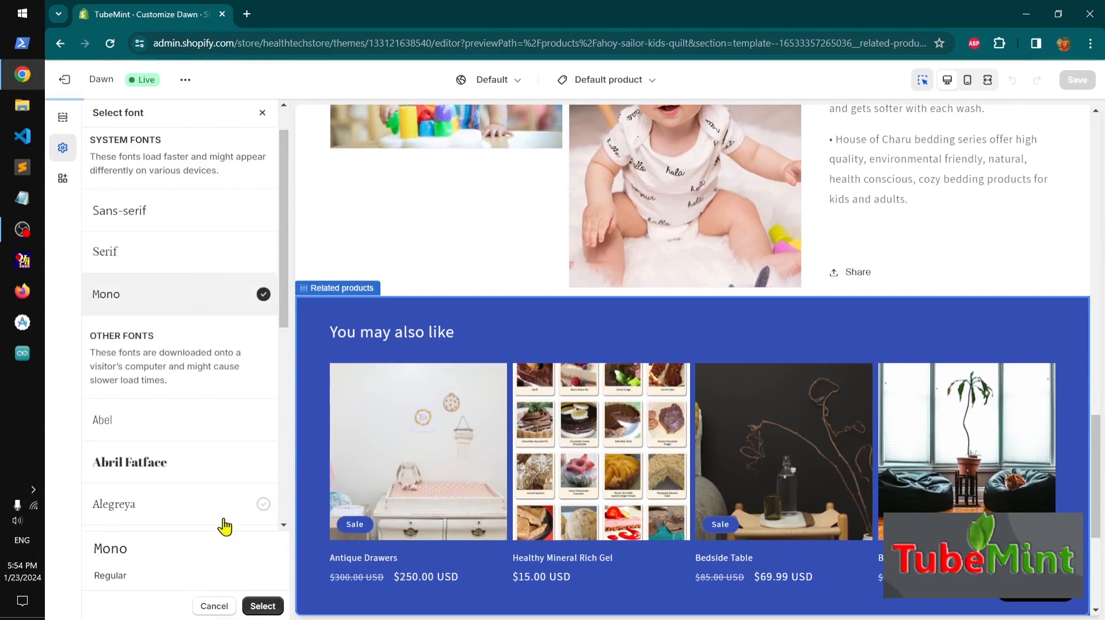
{"action": "left_click_drag", "start_coordinate": [282, 295], "coordinate": [291, 482]}
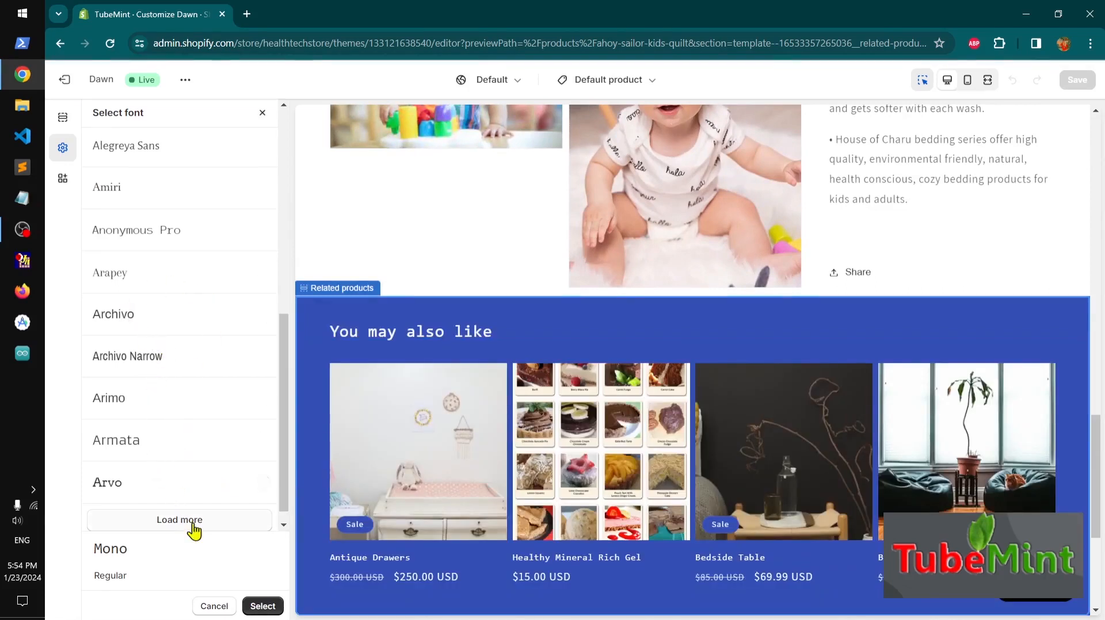
{"action": "left_click", "coordinate": [191, 522]}
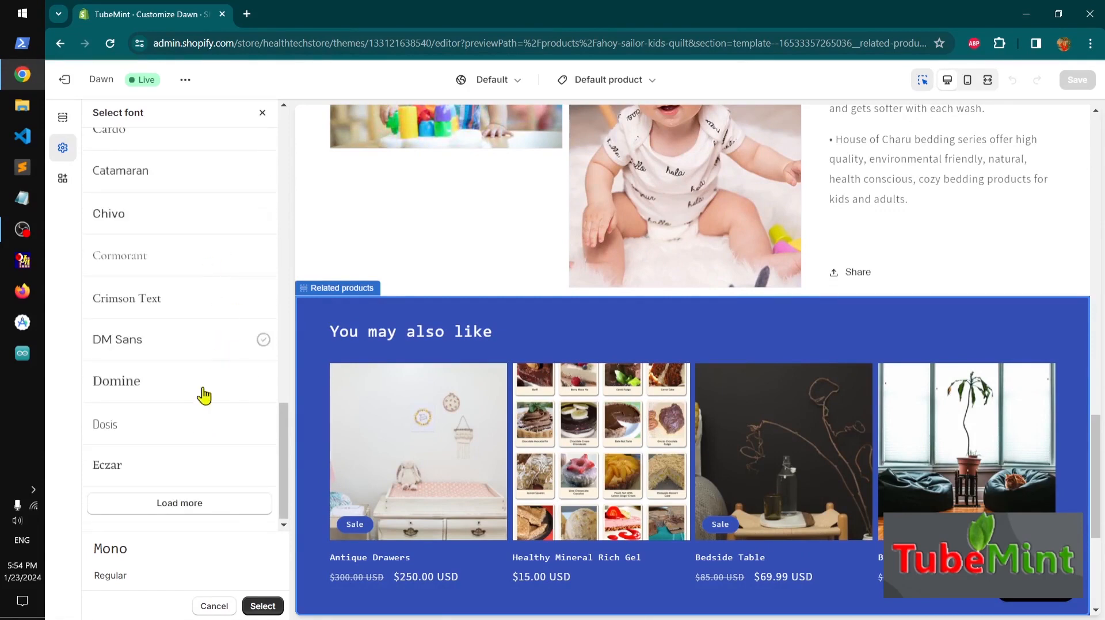
{"action": "left_click", "coordinate": [164, 223]}
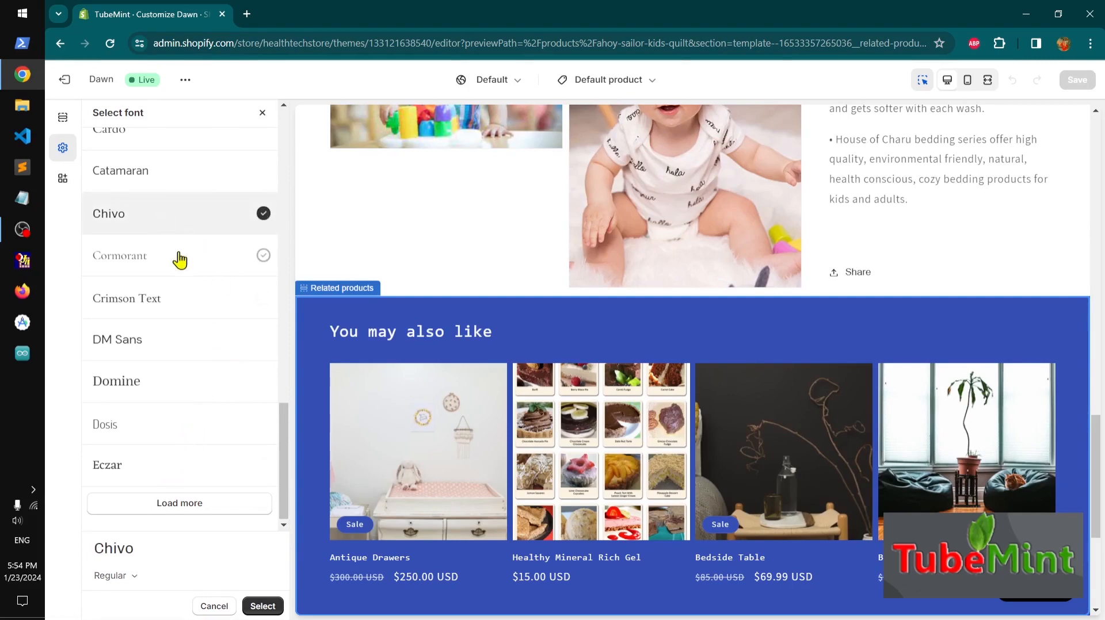
{"action": "left_click", "coordinate": [263, 606]}
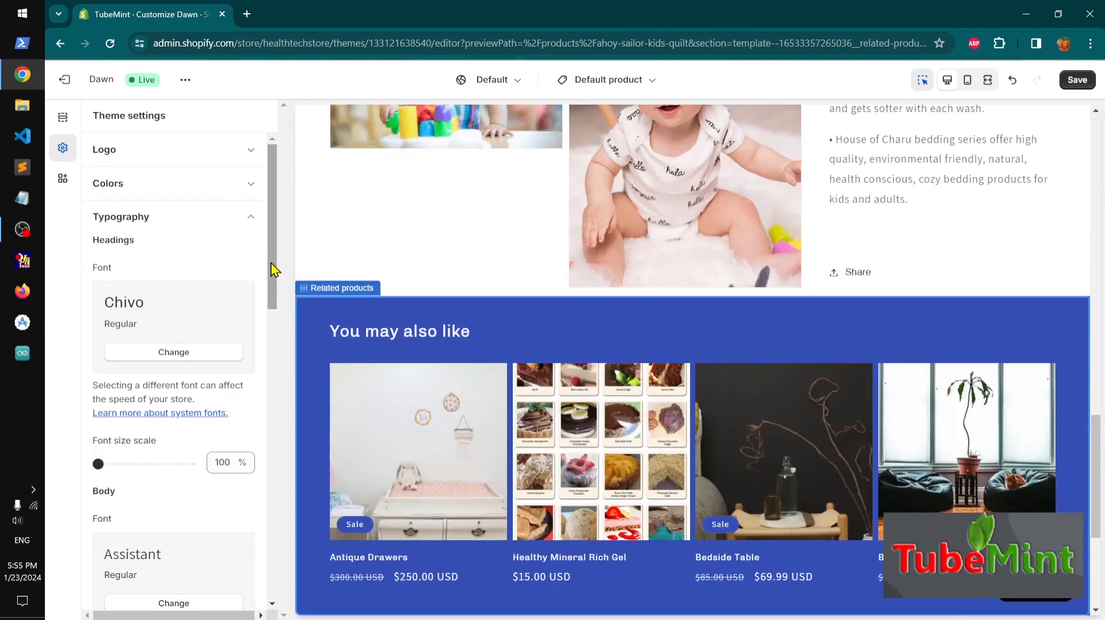
Change the Typography body font to Crimson Text
{"action": "left_click_drag", "start_coordinate": [279, 271], "coordinate": [279, 347]}
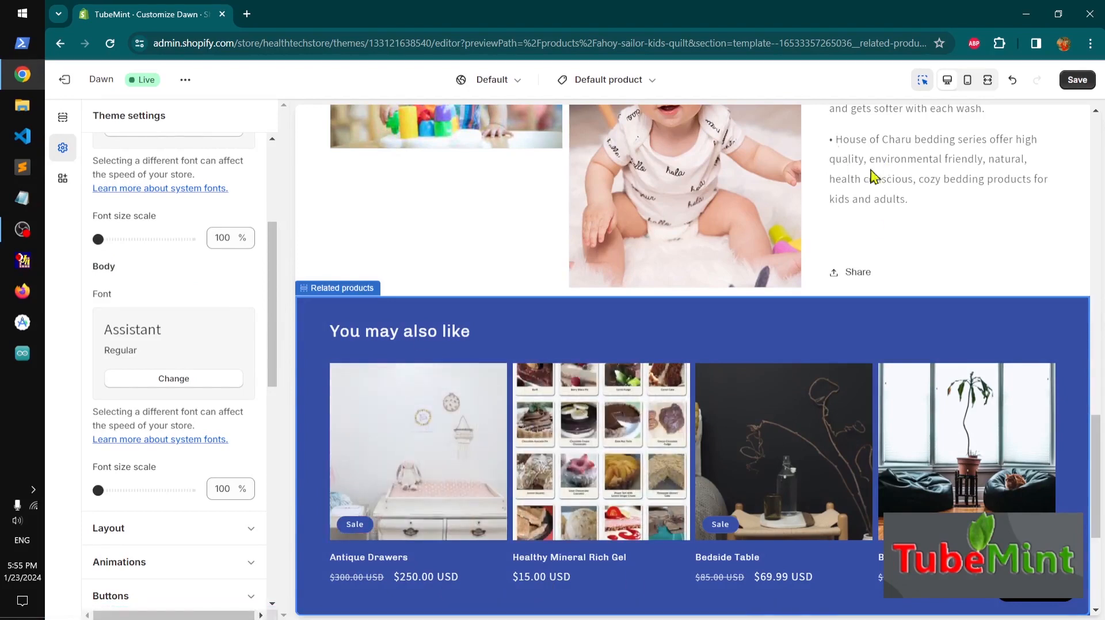
{"action": "left_click", "coordinate": [184, 385]}
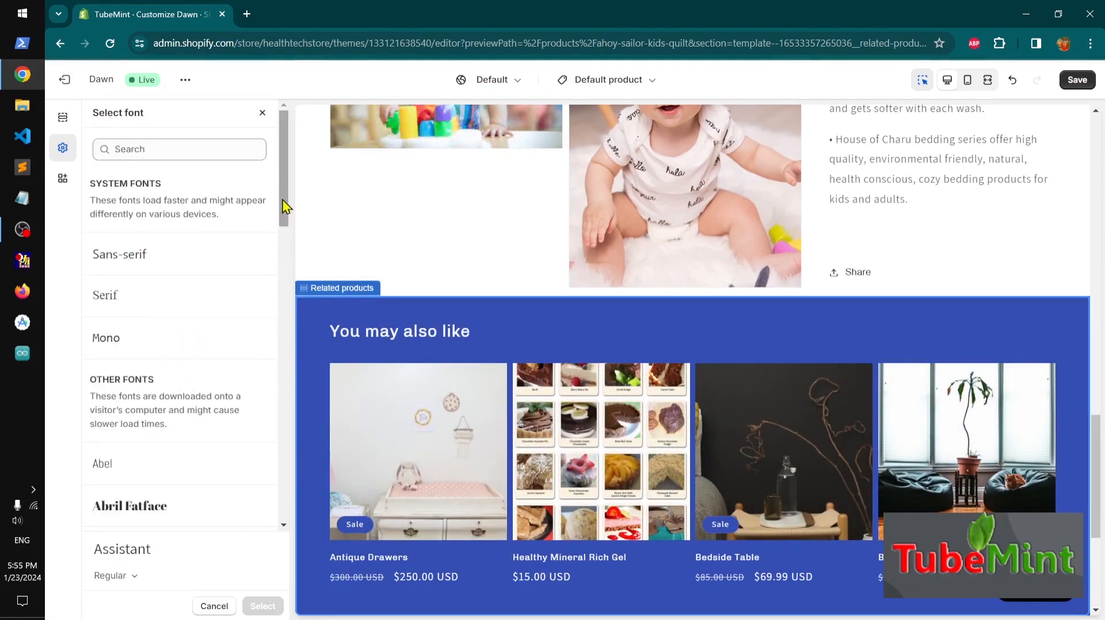
{"action": "left_click_drag", "start_coordinate": [283, 208], "coordinate": [293, 451]}
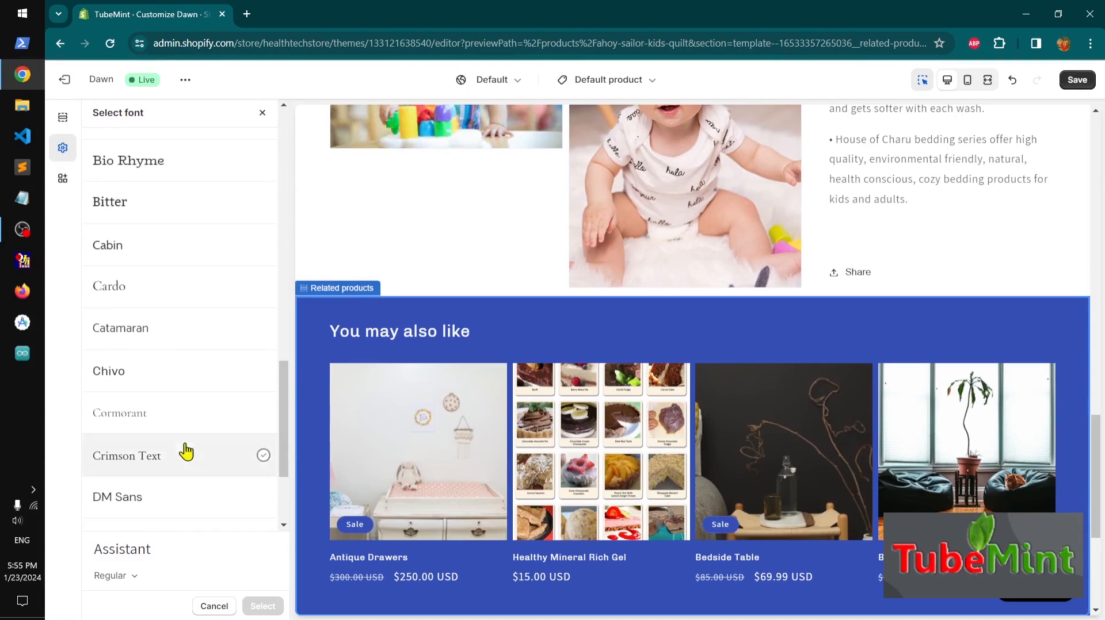
{"action": "left_click", "coordinate": [185, 448]}
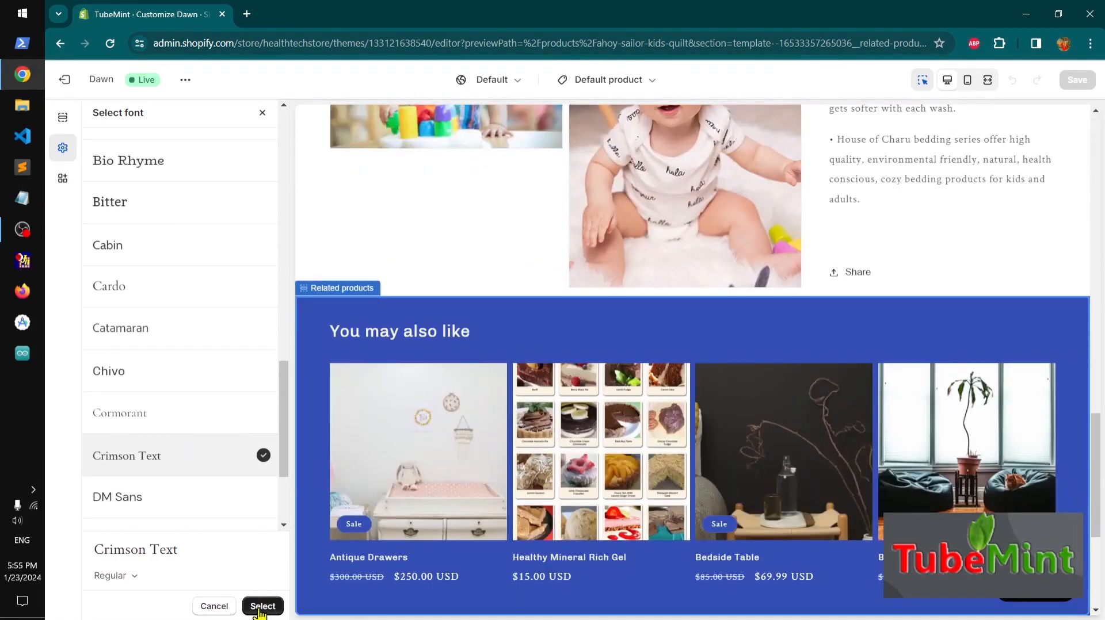
{"action": "left_click", "coordinate": [260, 609]}
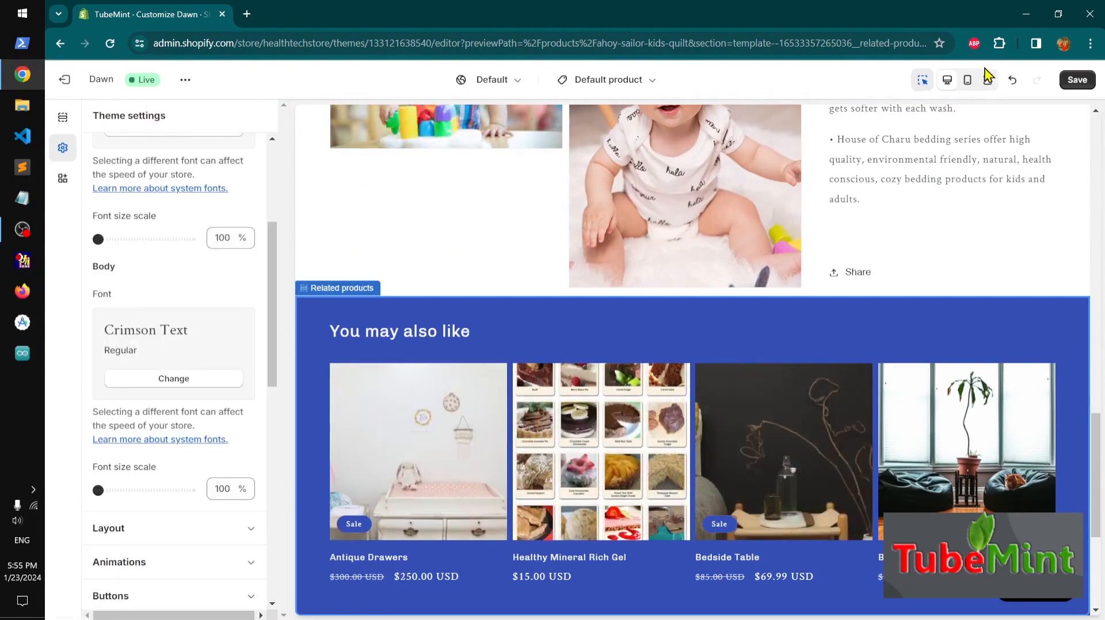
Preview the product page in mobile view, collapse Typography, and return to desktop view
{"action": "left_click", "coordinate": [965, 87]}
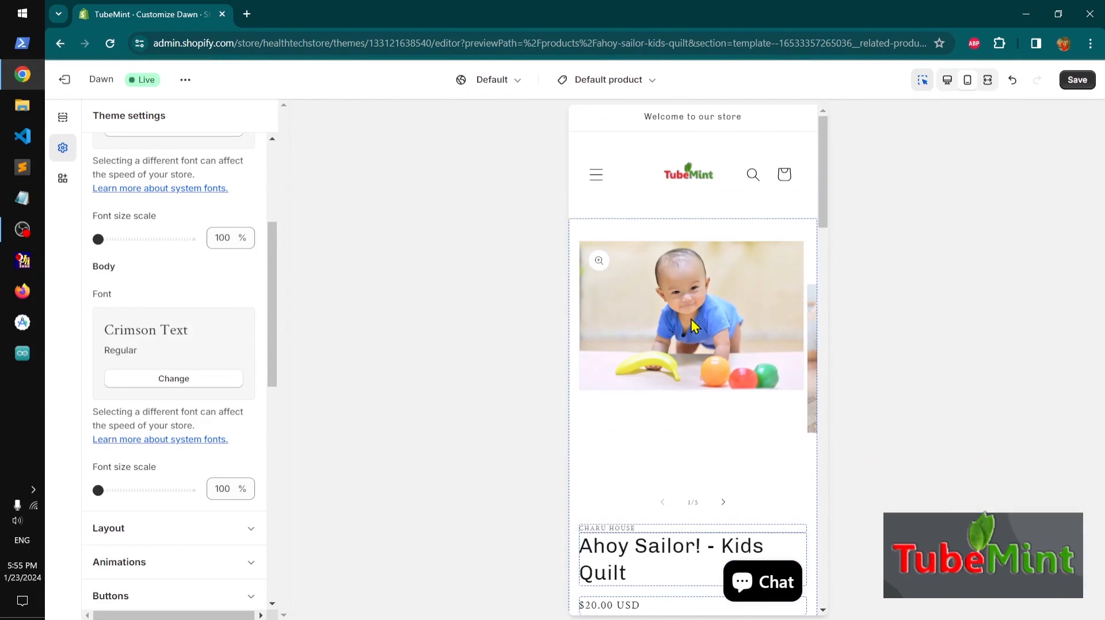
{"action": "scroll", "coordinate": [692, 320], "scroll_direction": "down", "scroll_amount": 20}
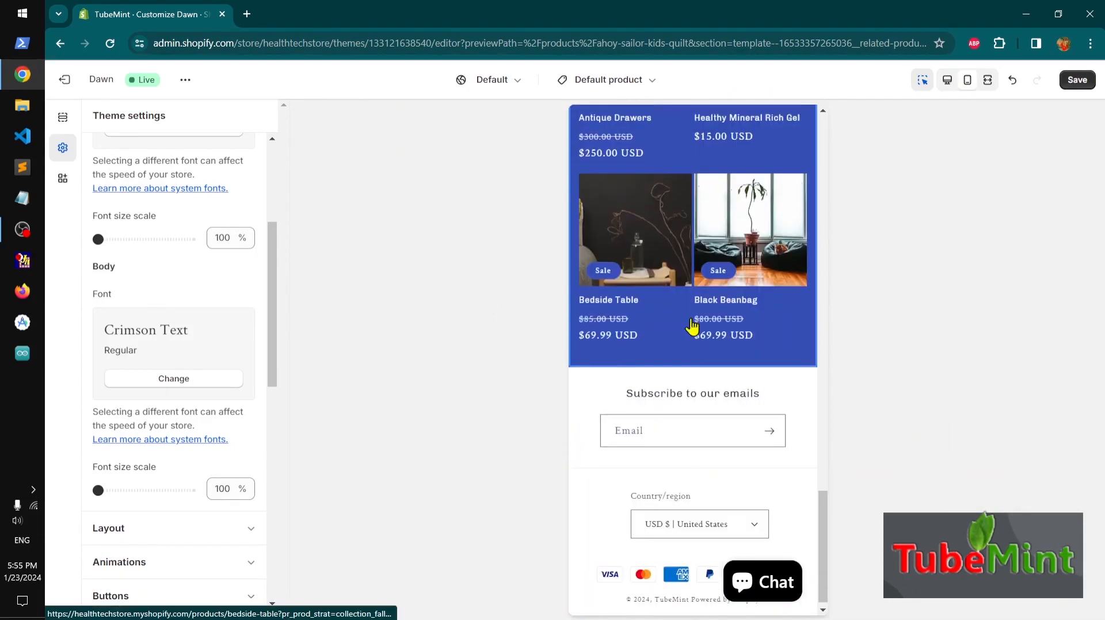
{"action": "scroll", "coordinate": [694, 327], "scroll_direction": "up", "scroll_amount": 15}
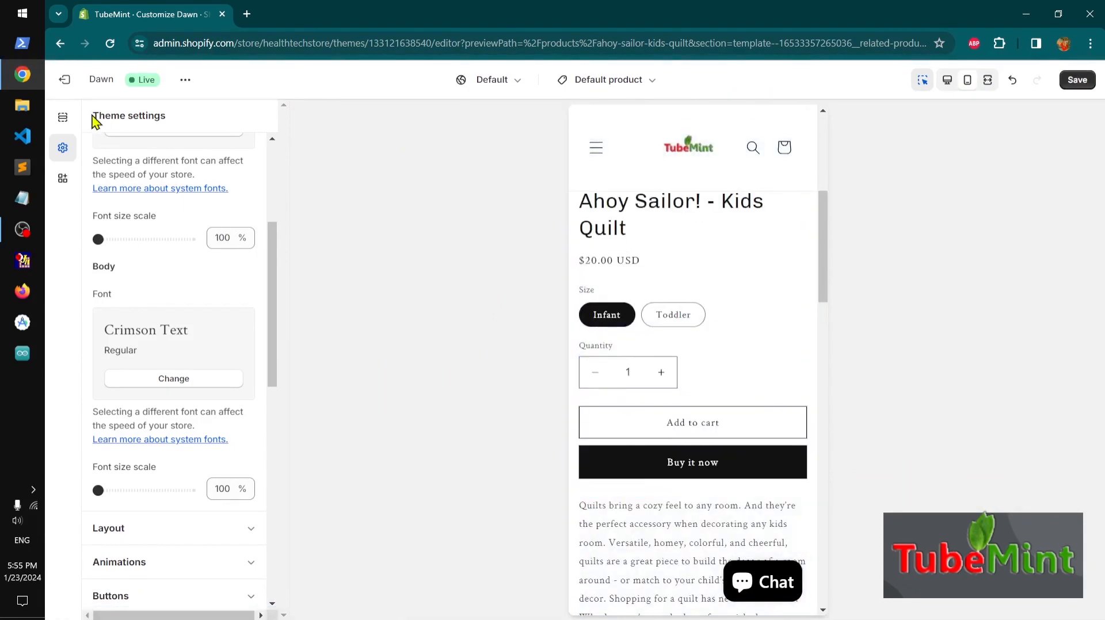
{"action": "scroll", "coordinate": [184, 254], "scroll_direction": "up", "scroll_amount": 4}
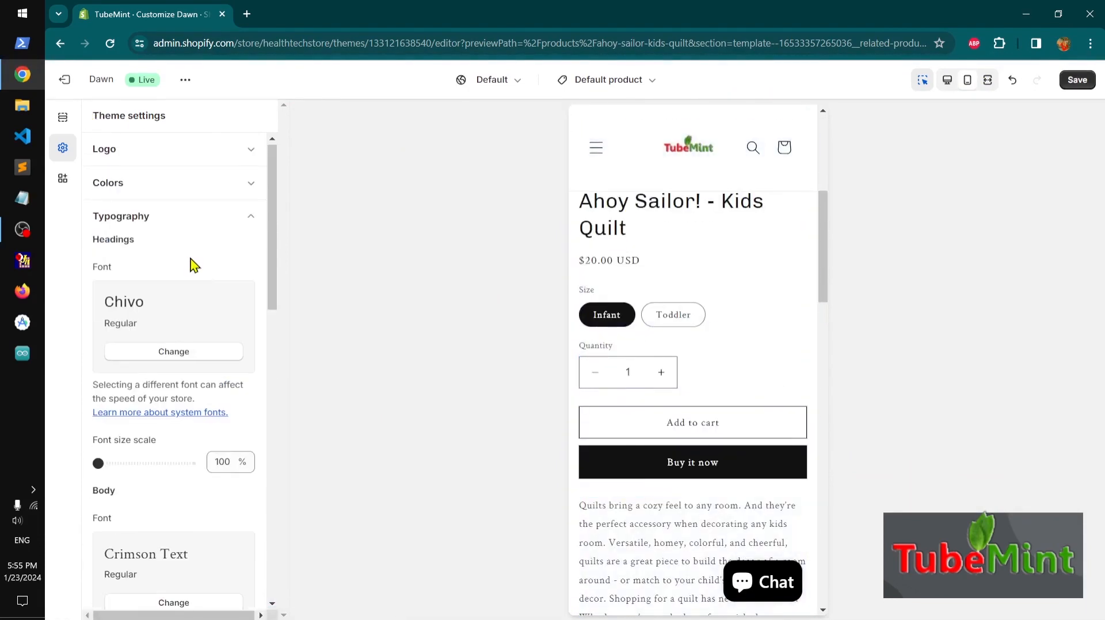
{"action": "left_click", "coordinate": [250, 225]}
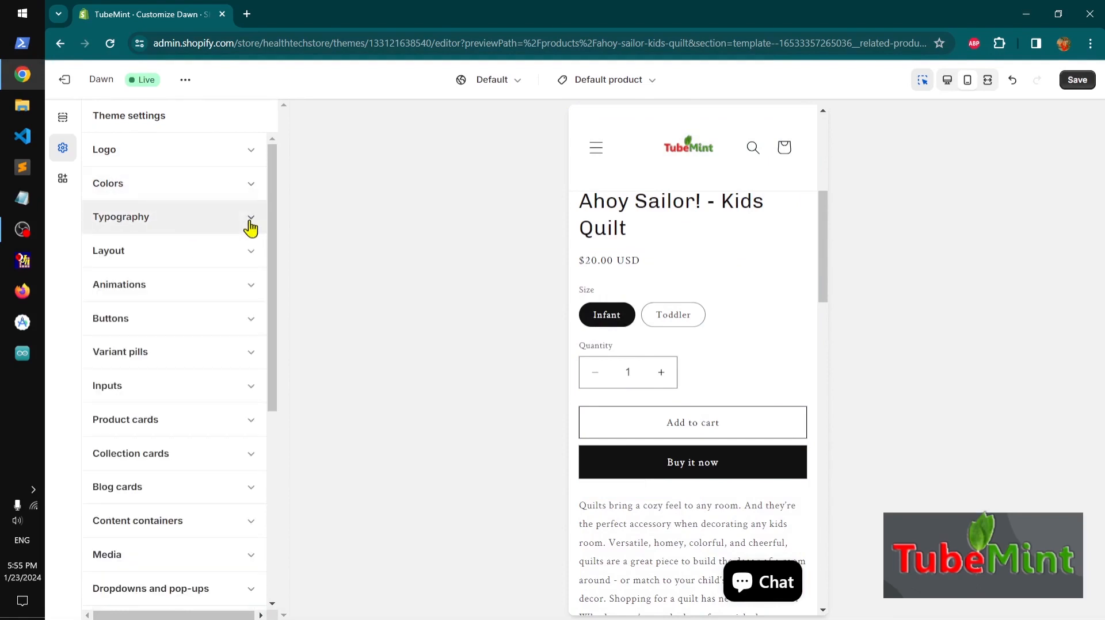
{"action": "left_click", "coordinate": [951, 83]}
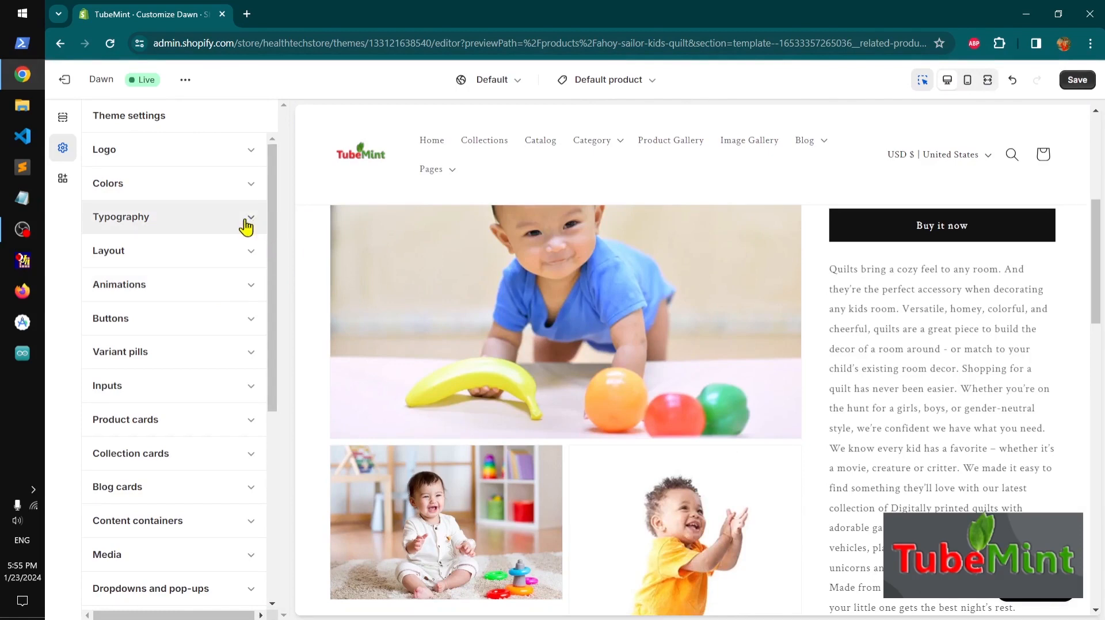
Review the Layout settings and set the Animations hover effect to Vertical lift
{"action": "left_click", "coordinate": [249, 257]}
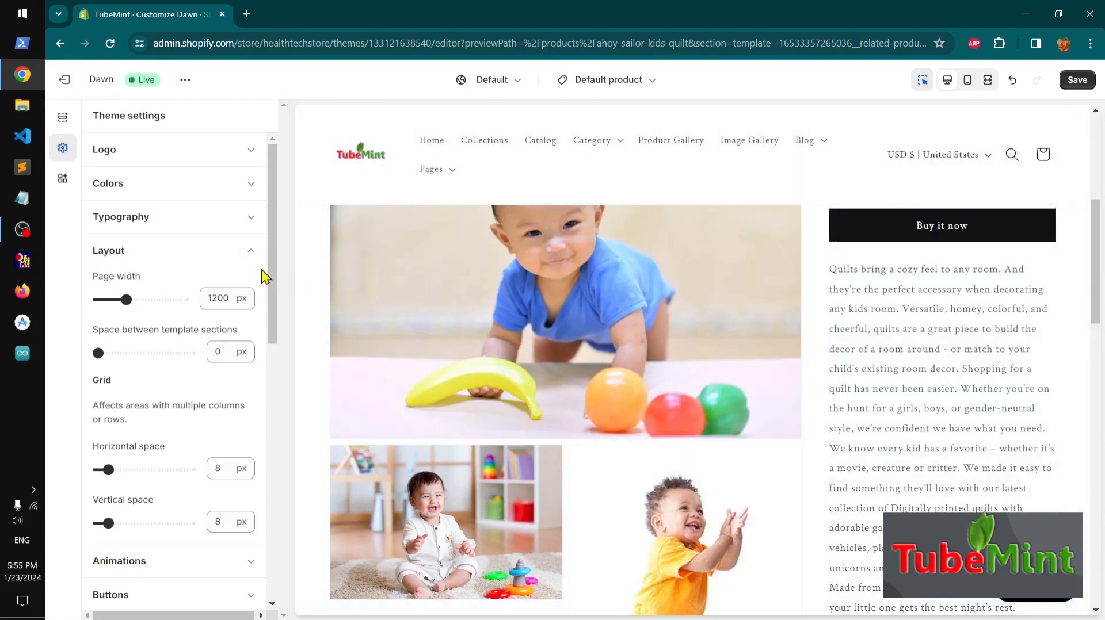
{"action": "left_click_drag", "start_coordinate": [275, 281], "coordinate": [276, 239]}
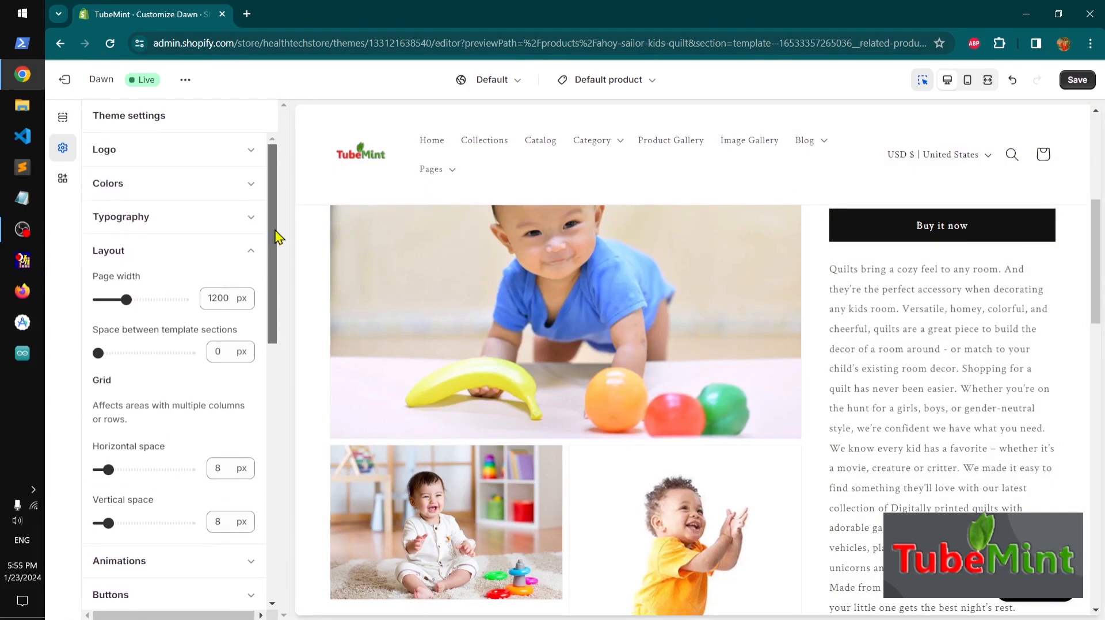
{"action": "left_click", "coordinate": [255, 253]}
{"action": "left_click", "coordinate": [242, 290]}
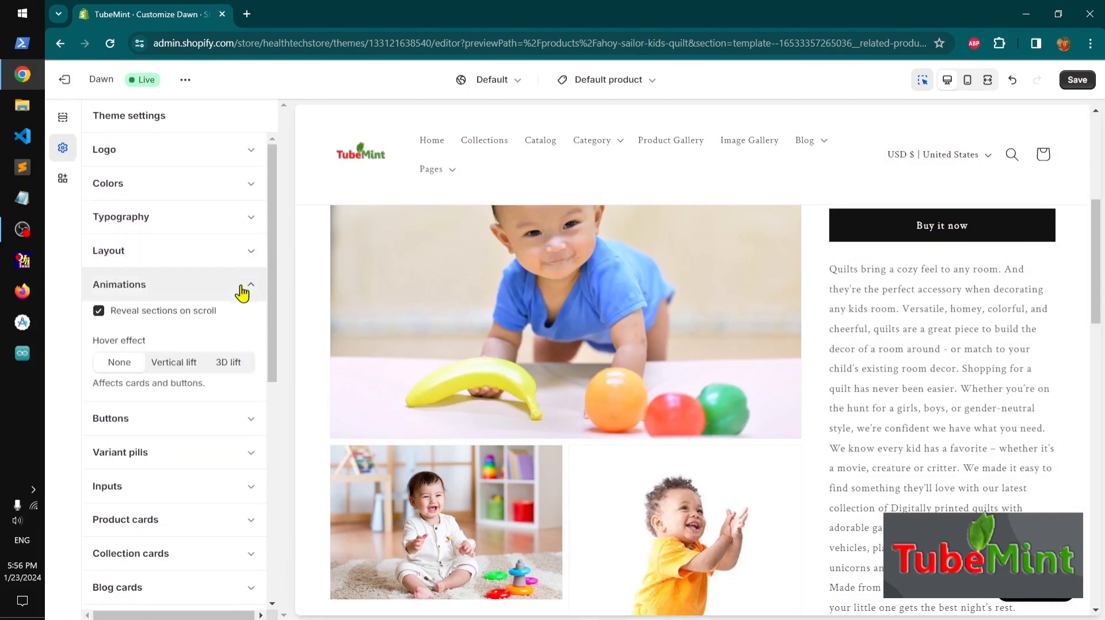
{"action": "left_click", "coordinate": [175, 364]}
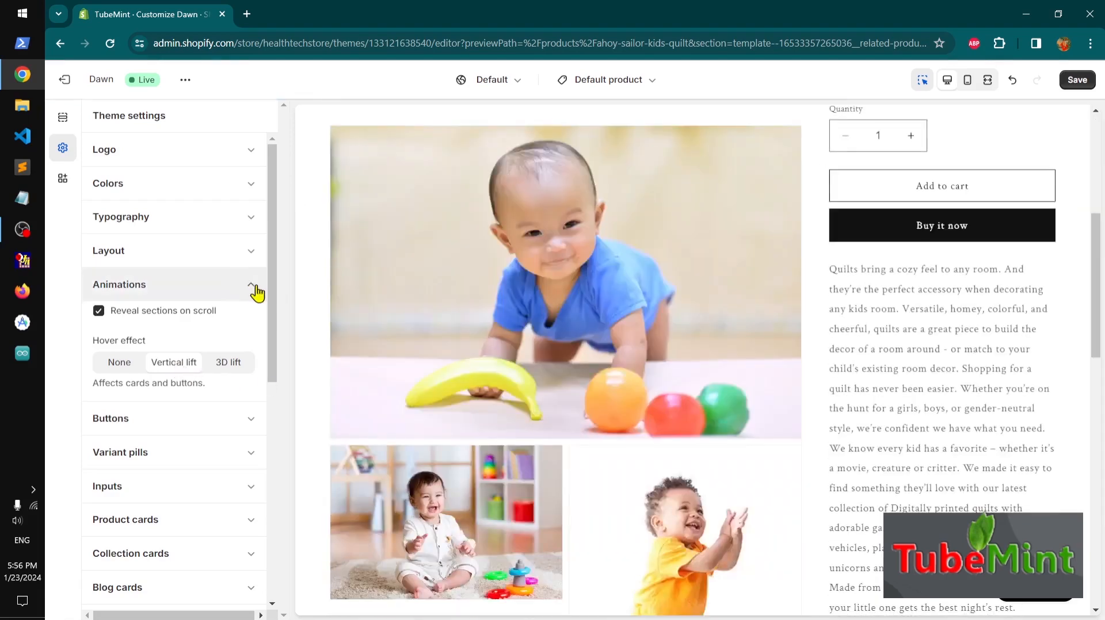
{"action": "left_click", "coordinate": [254, 286]}
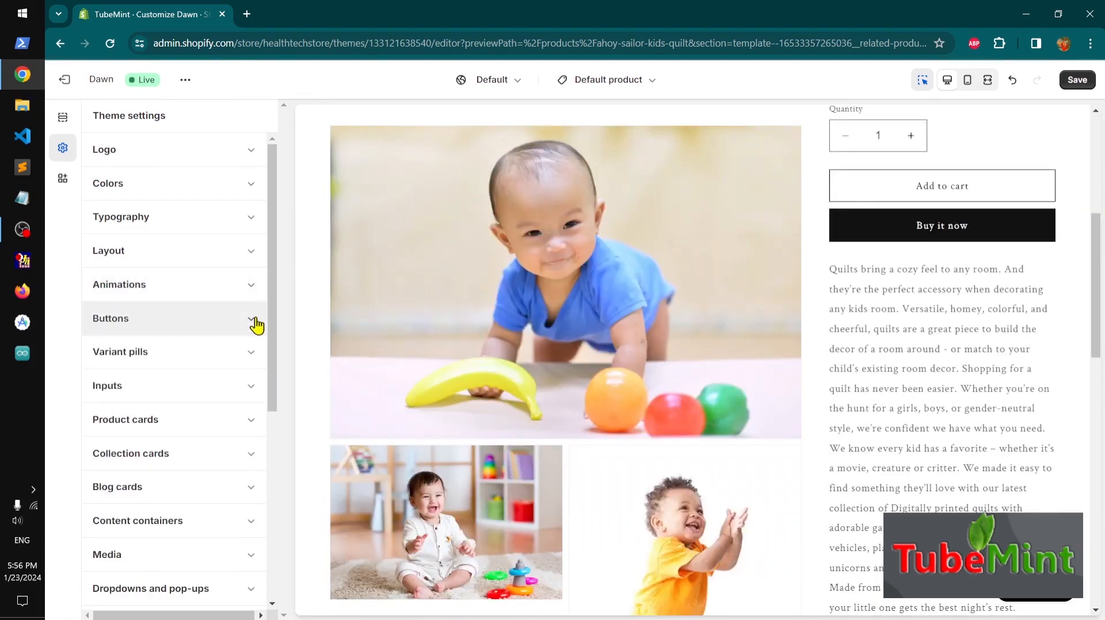
{"action": "left_click", "coordinate": [252, 286]}
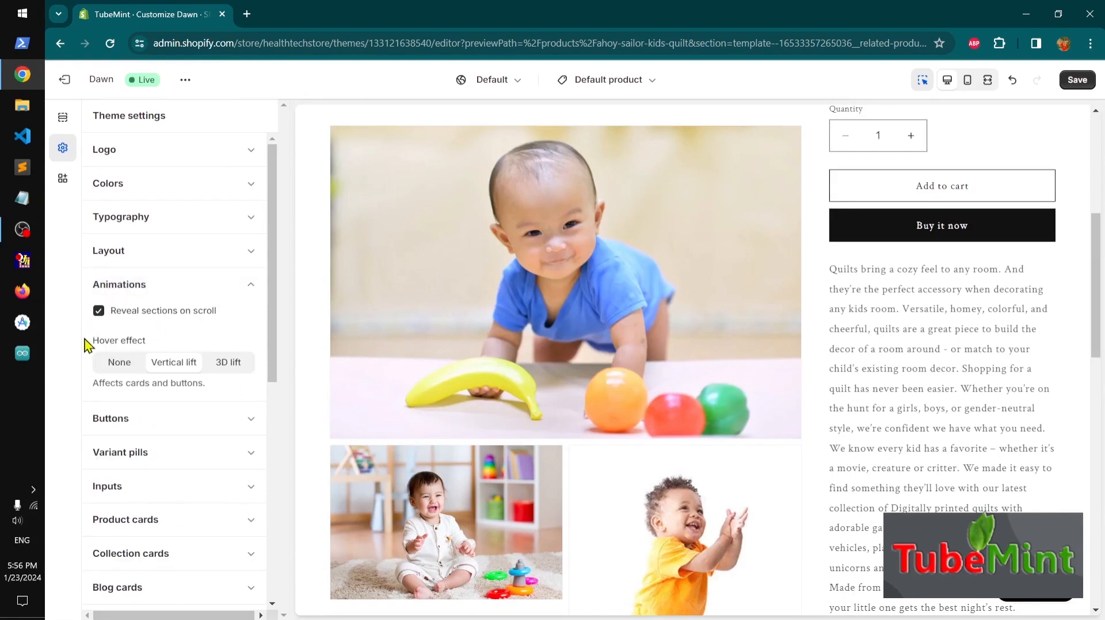
{"action": "left_click", "coordinate": [254, 288]}
Set the button border thickness to 2 px and corner radius to 4 px, then save the theme
{"action": "left_click", "coordinate": [237, 322]}
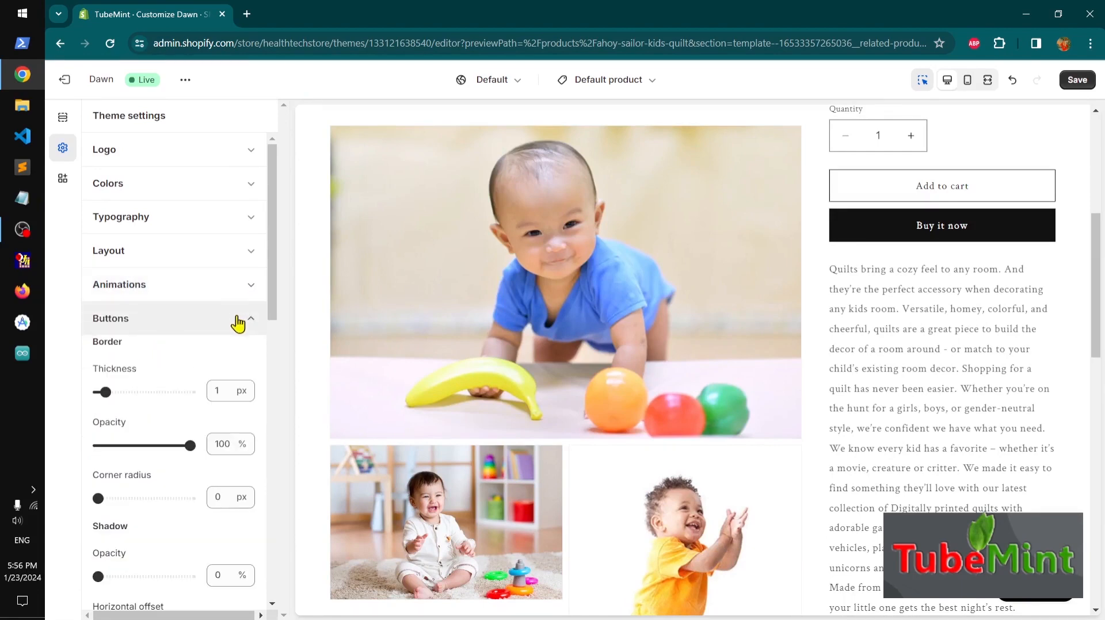
{"action": "left_click_drag", "start_coordinate": [271, 307], "coordinate": [274, 340]}
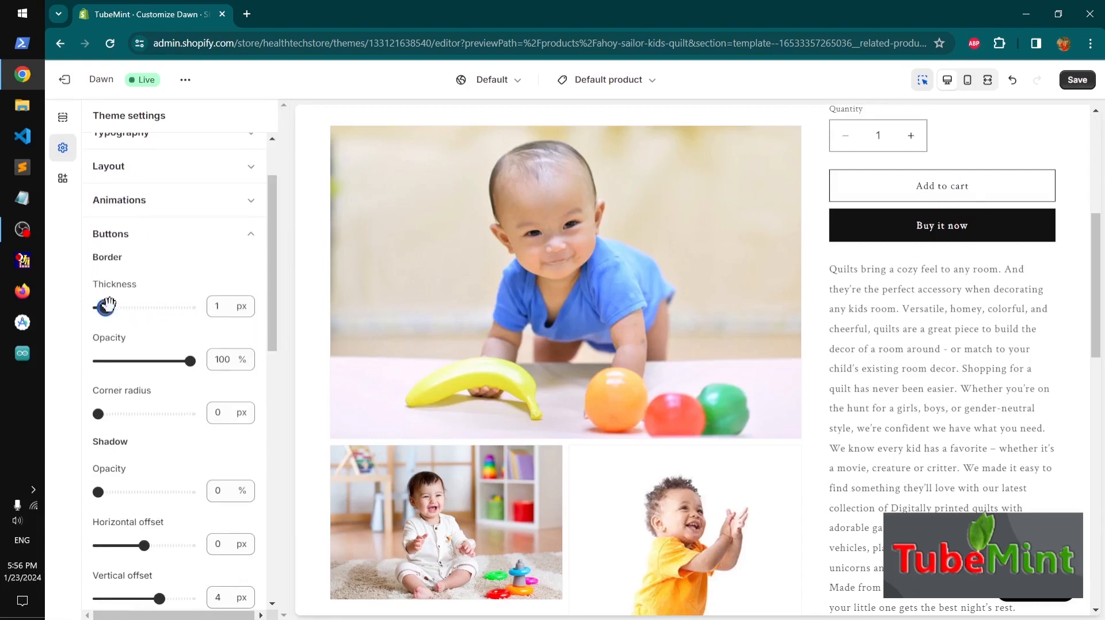
{"action": "left_click_drag", "start_coordinate": [108, 305], "coordinate": [114, 308]}
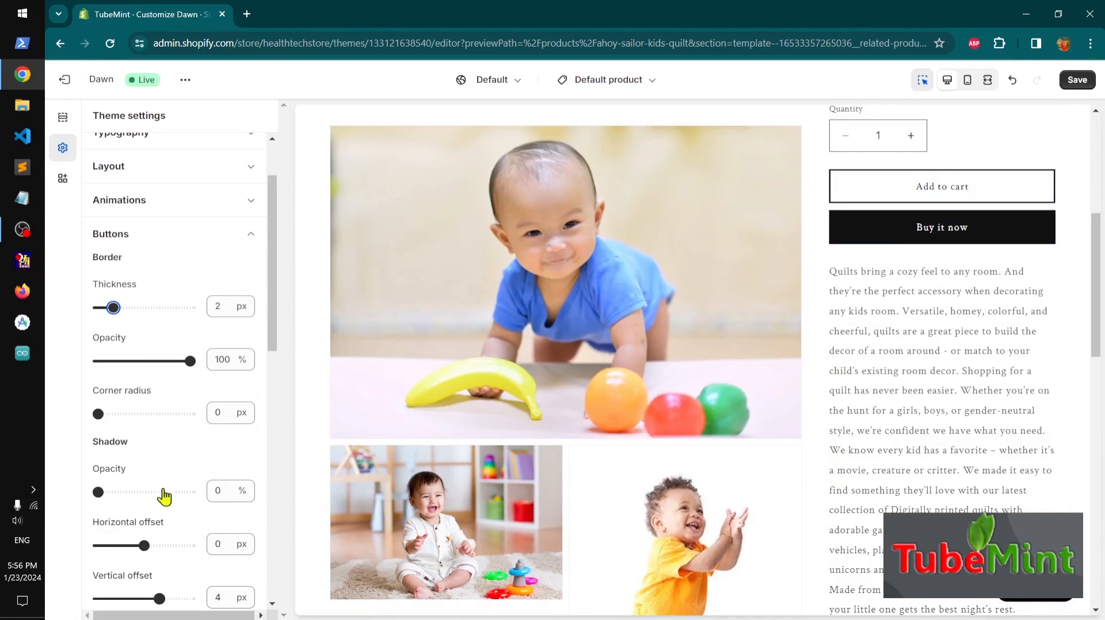
{"action": "left_click_drag", "start_coordinate": [273, 344], "coordinate": [284, 374]}
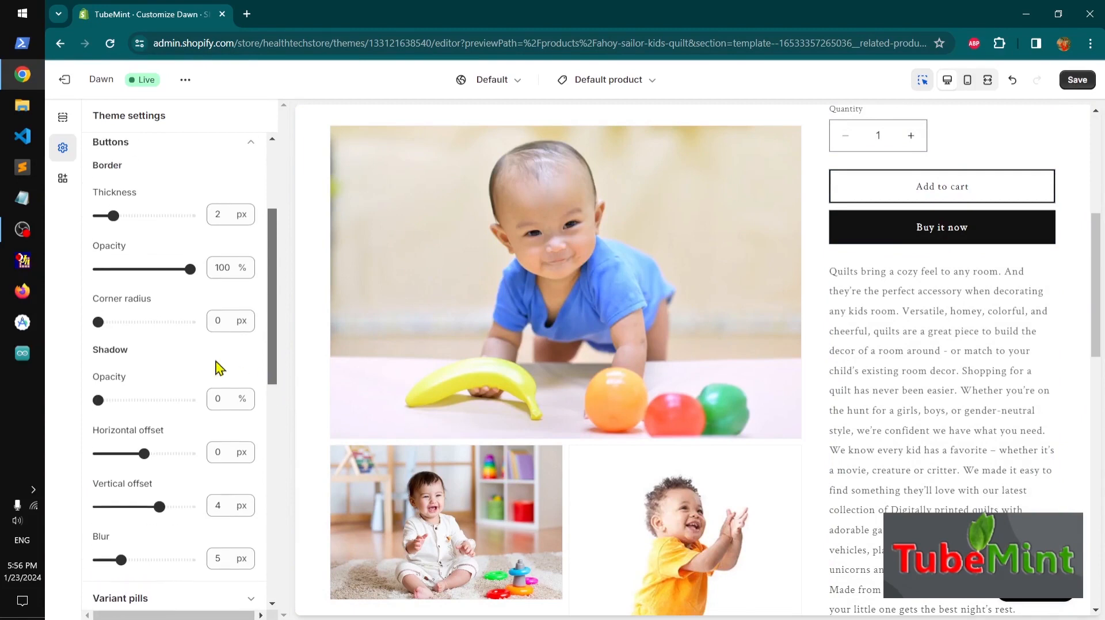
{"action": "left_click_drag", "start_coordinate": [98, 321], "coordinate": [107, 321]}
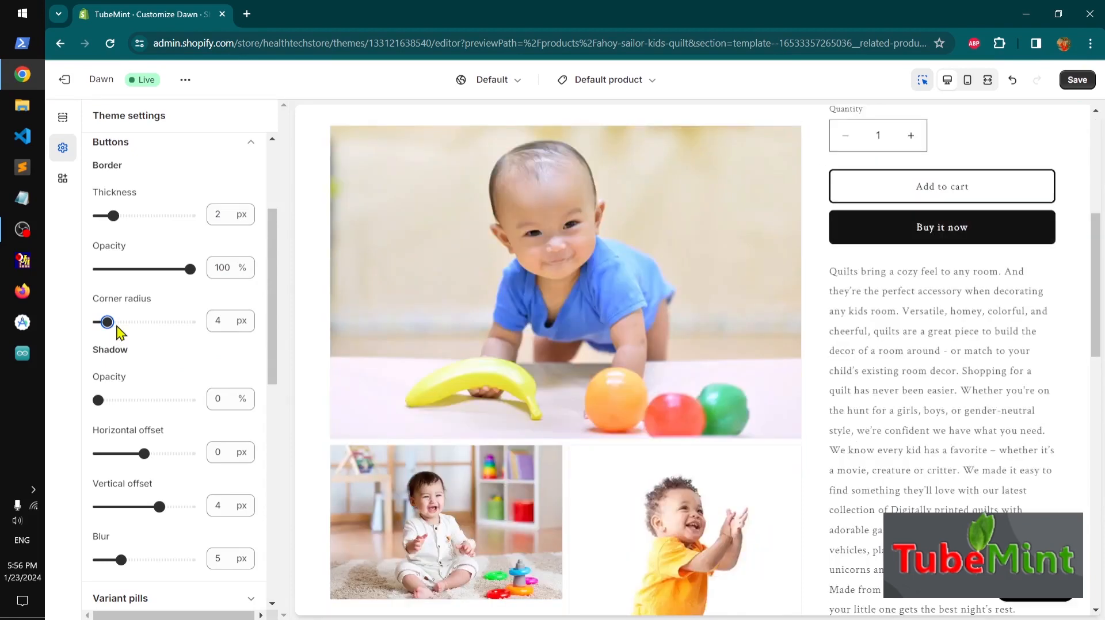
{"action": "left_click", "coordinate": [1077, 81]}
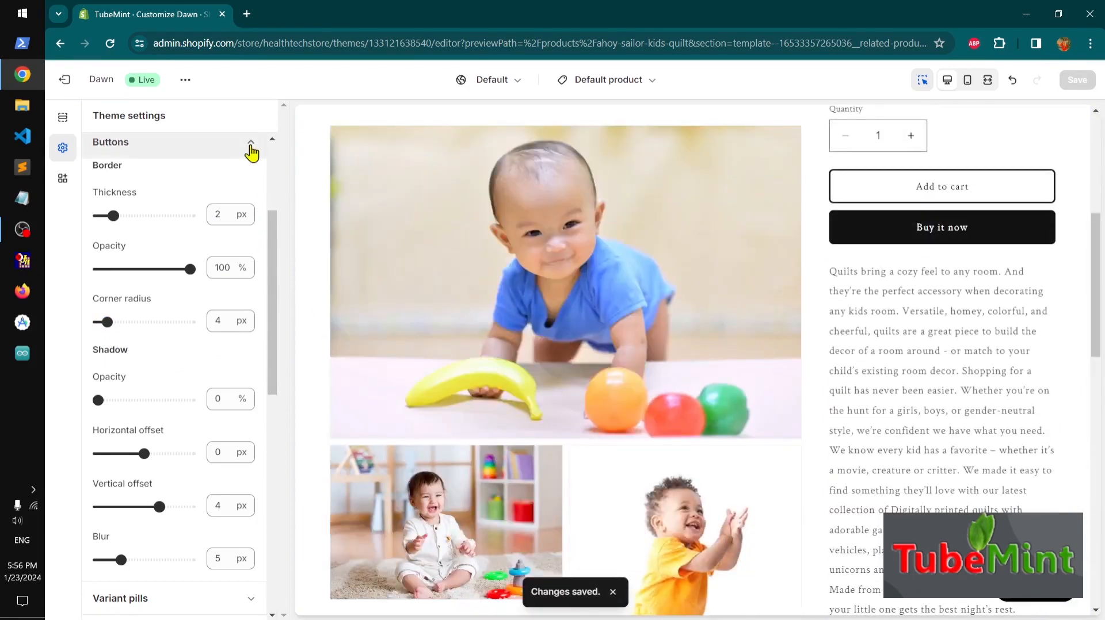
Set the variant pills border thickness to 2 px
{"action": "left_click", "coordinate": [251, 144]}
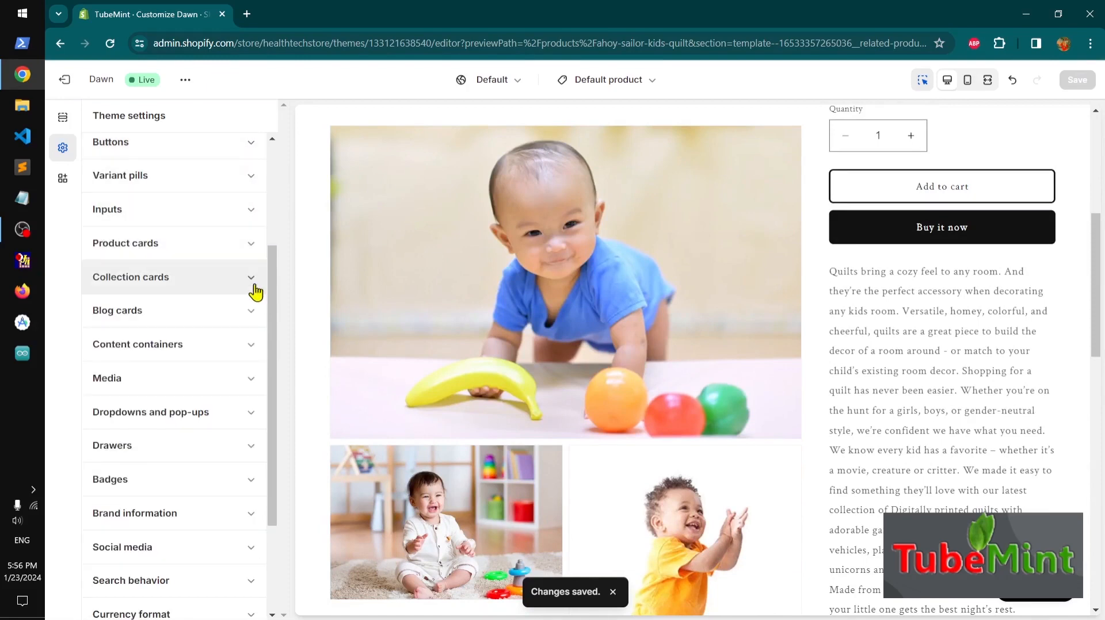
{"action": "scroll", "coordinate": [286, 285], "scroll_direction": "up", "scroll_amount": 1}
{"action": "scroll", "coordinate": [285, 277], "scroll_direction": "up", "scroll_amount": 1}
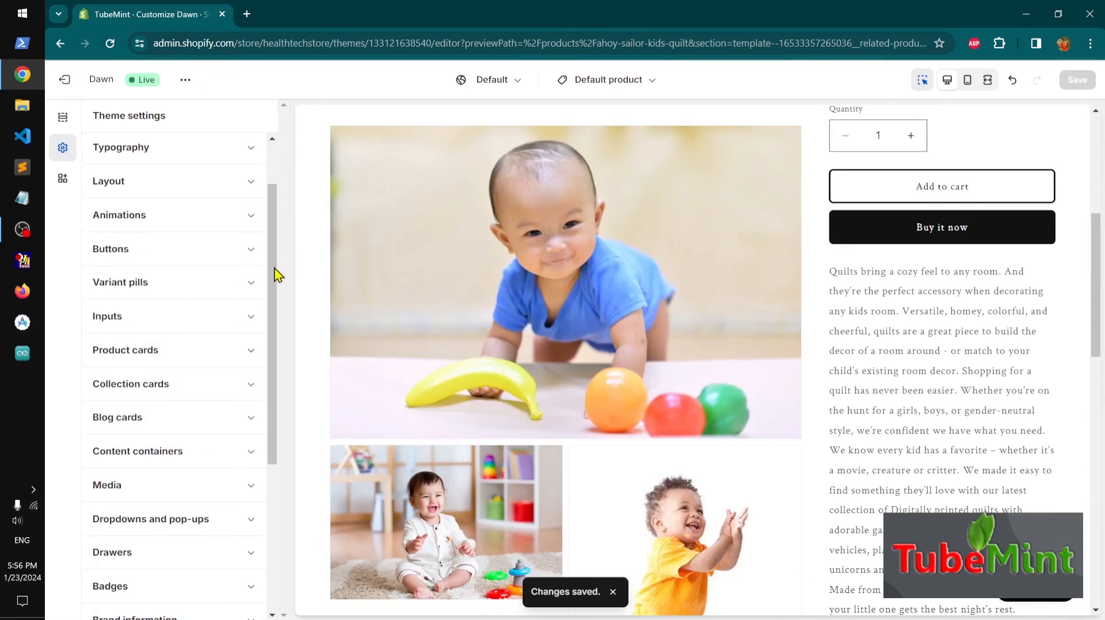
{"action": "left_click", "coordinate": [255, 295]}
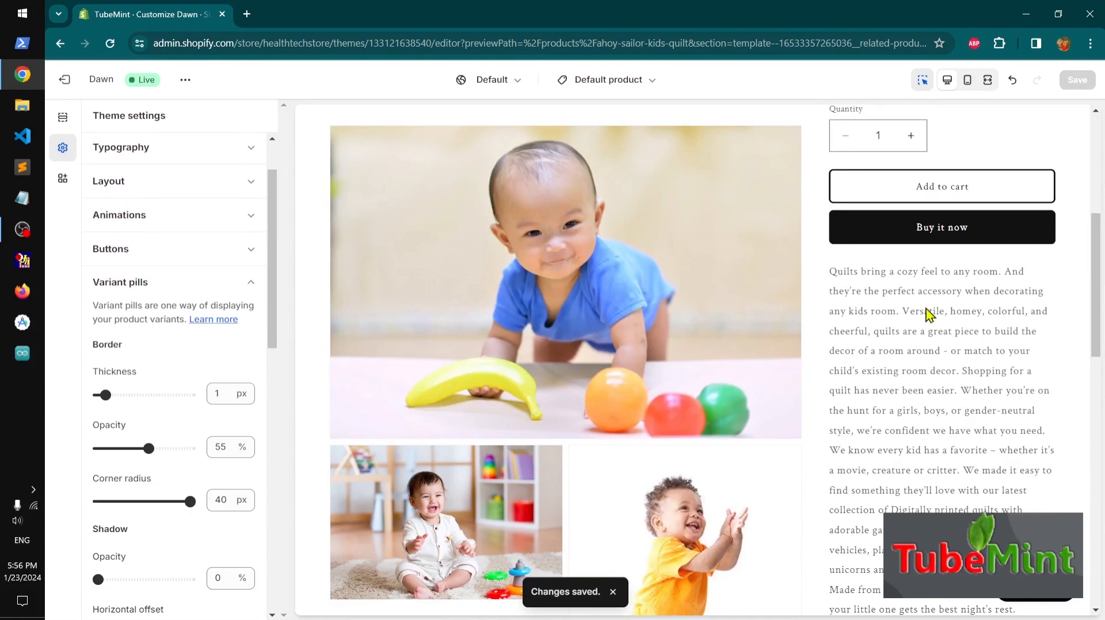
{"action": "scroll", "coordinate": [1088, 282], "scroll_direction": "up", "scroll_amount": 3}
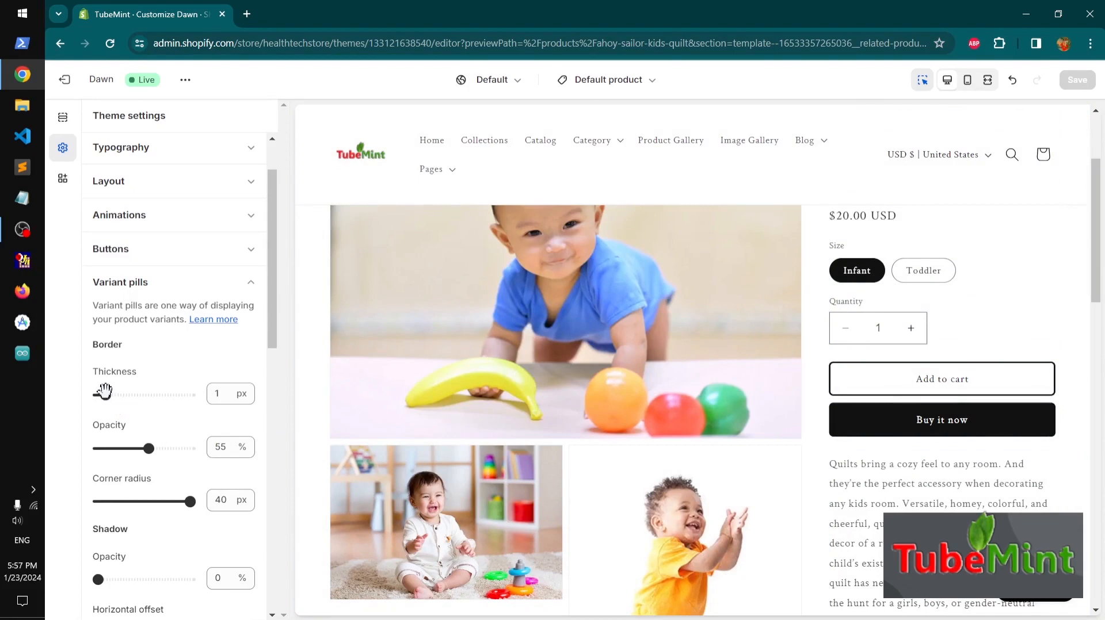
{"action": "left_click_drag", "start_coordinate": [105, 392], "coordinate": [115, 392]}
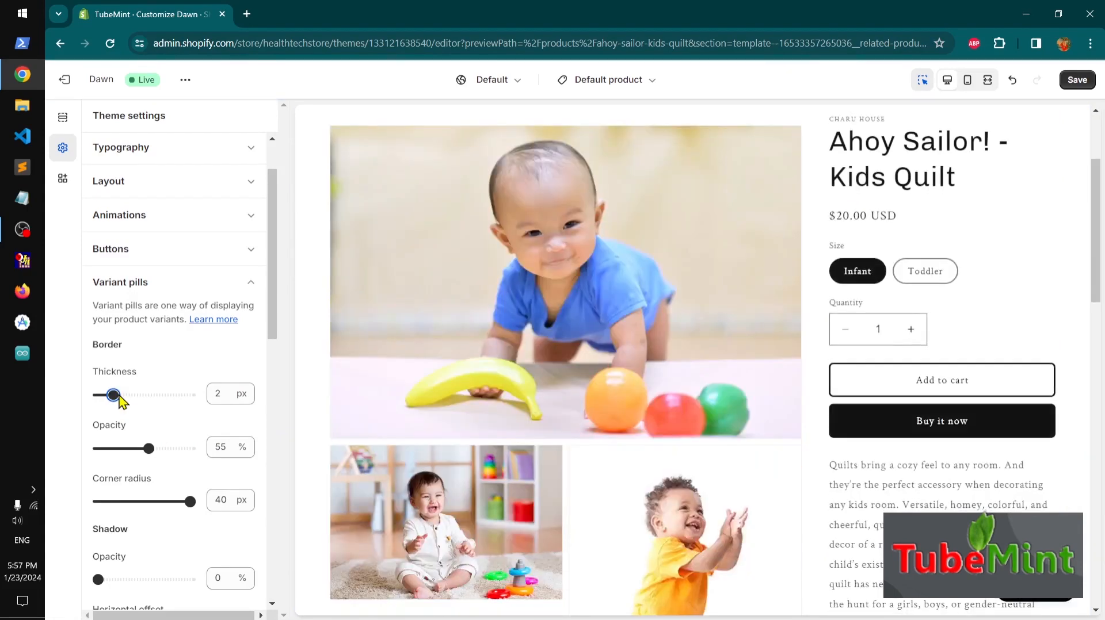
{"action": "mouse_move", "coordinate": [274, 305]}
{"action": "left_mouse_down"}
{"action": "mouse_move", "coordinate": [265, 425]}
{"action": "mouse_move", "coordinate": [270, 300]}
{"action": "left_mouse_up"}
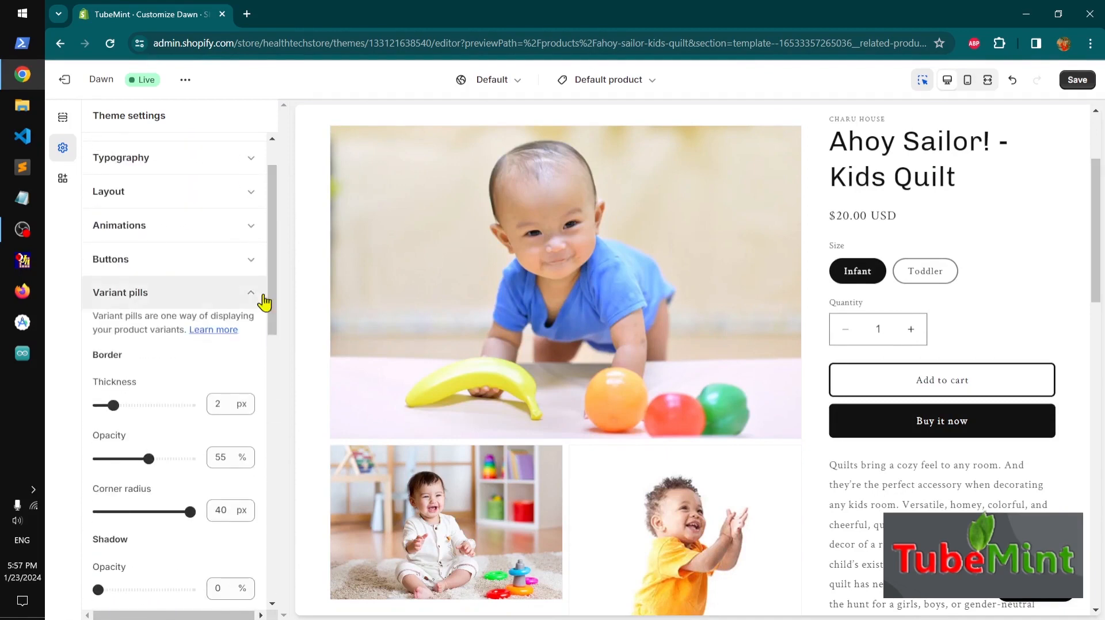
{"action": "left_click", "coordinate": [247, 298]}
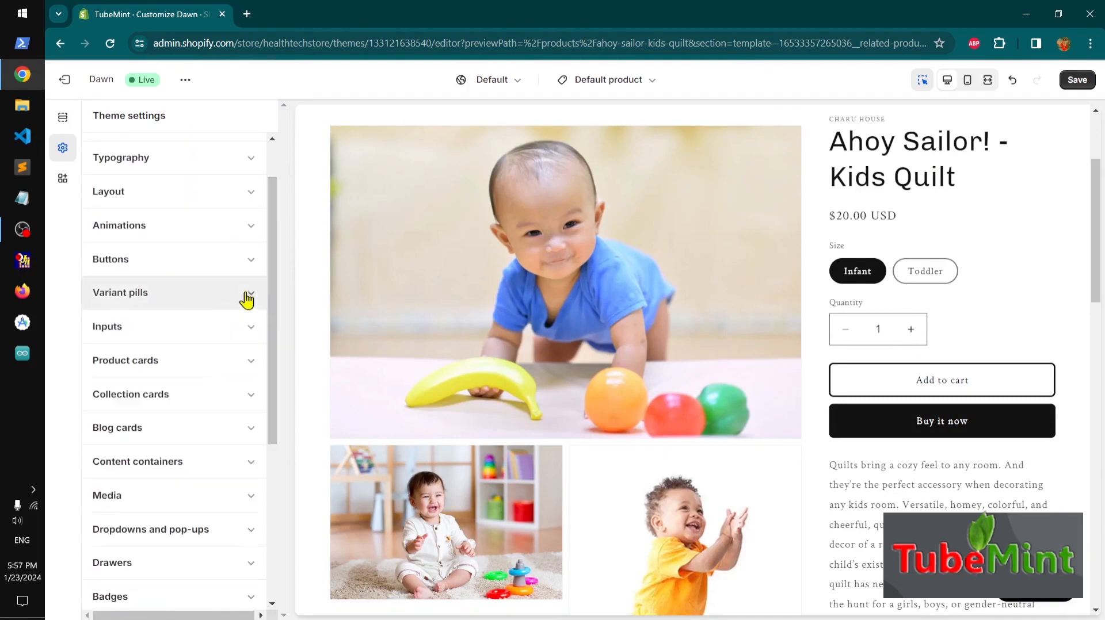
Set the Inputs corner radius to 4 px
{"action": "left_click", "coordinate": [251, 328]}
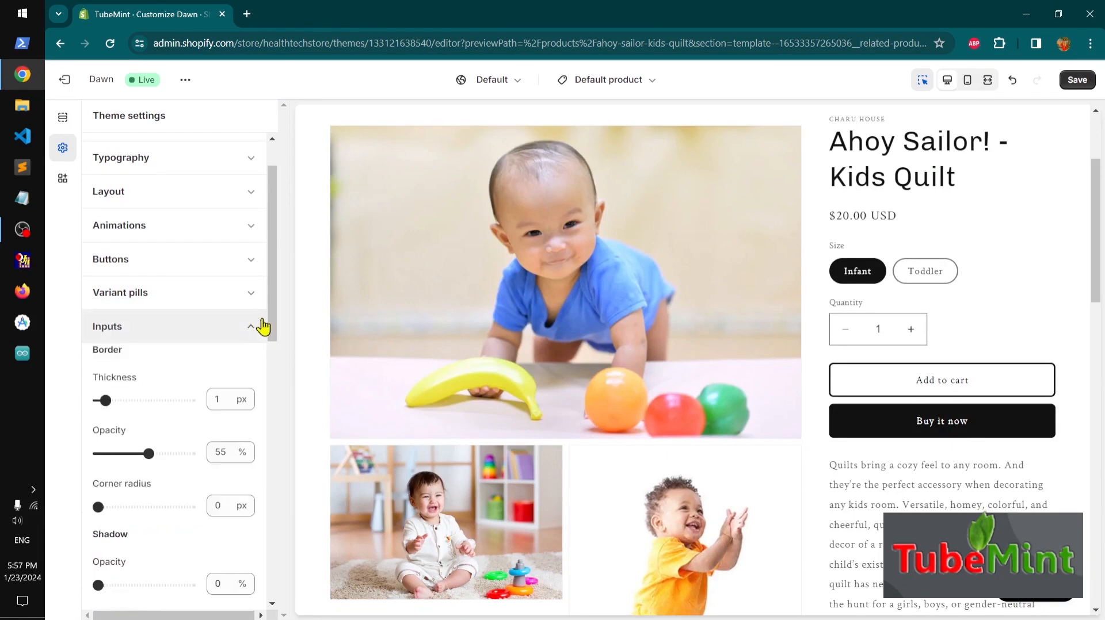
{"action": "scroll", "coordinate": [279, 357], "scroll_direction": "down", "scroll_amount": 5}
{"action": "scroll", "coordinate": [666, 489], "scroll_direction": "down", "scroll_amount": 10}
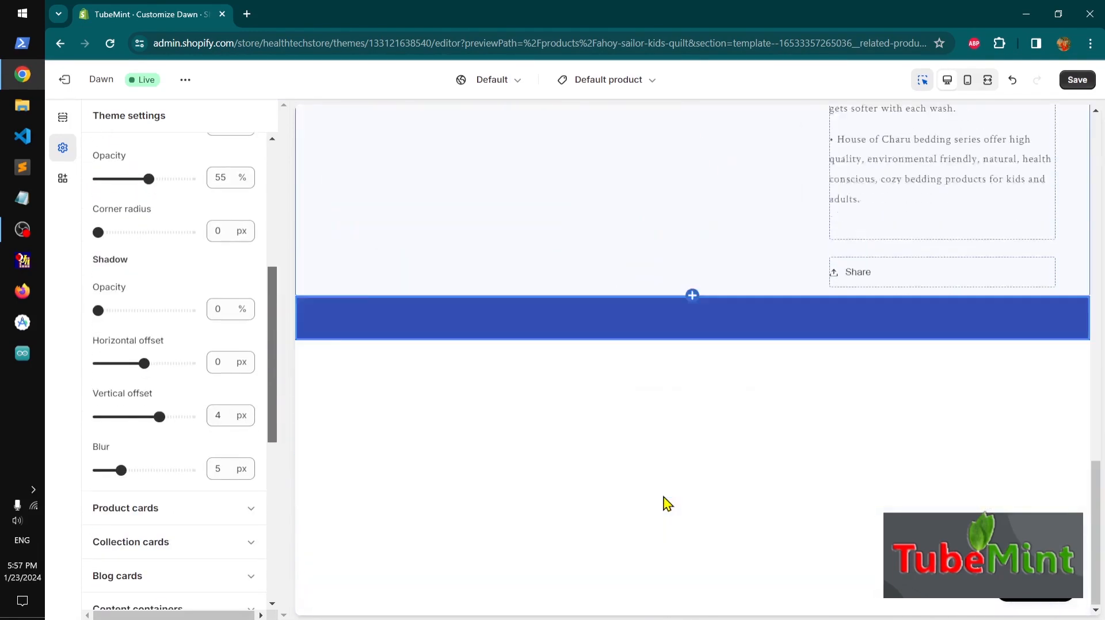
{"action": "scroll", "coordinate": [672, 521], "scroll_direction": "down", "scroll_amount": 5}
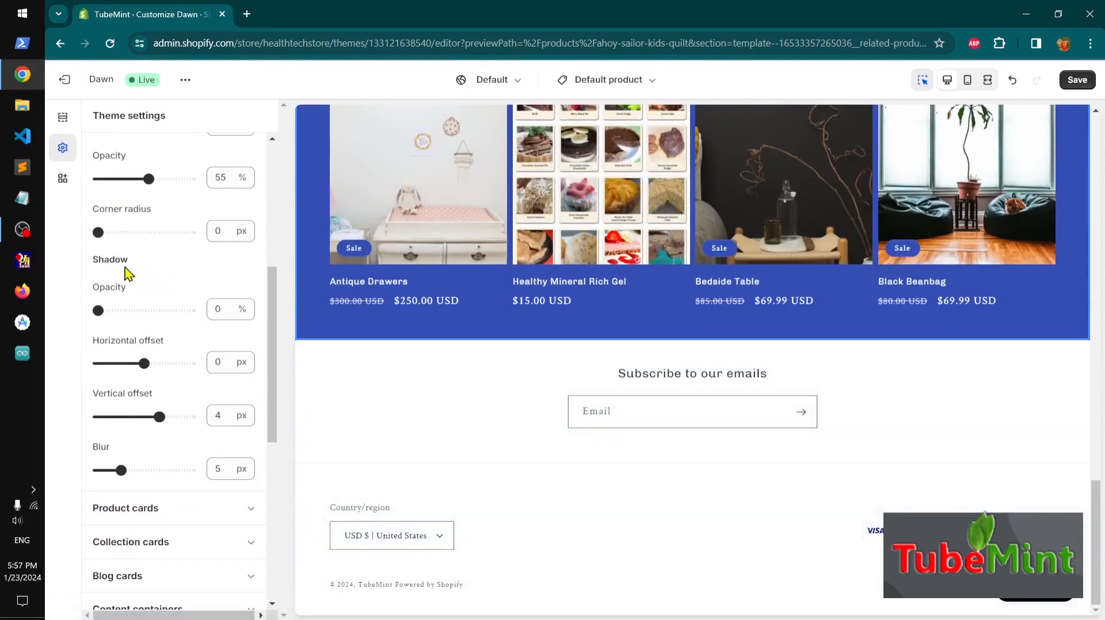
{"action": "left_click_drag", "start_coordinate": [97, 231], "coordinate": [108, 232]}
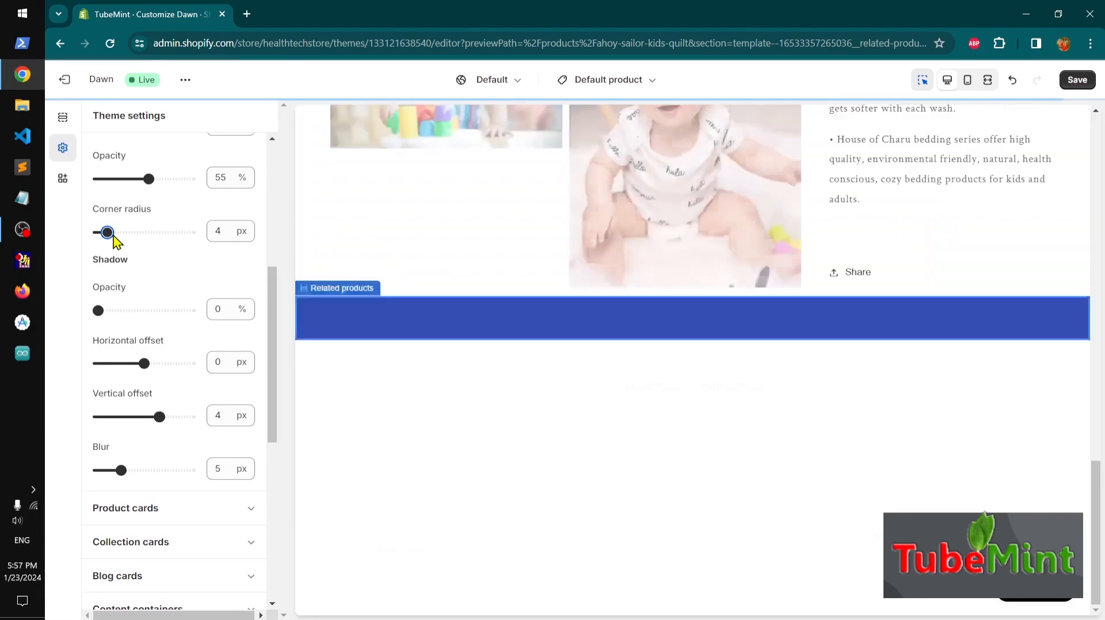
{"action": "scroll", "coordinate": [535, 555], "scroll_direction": "down", "scroll_amount": 5}
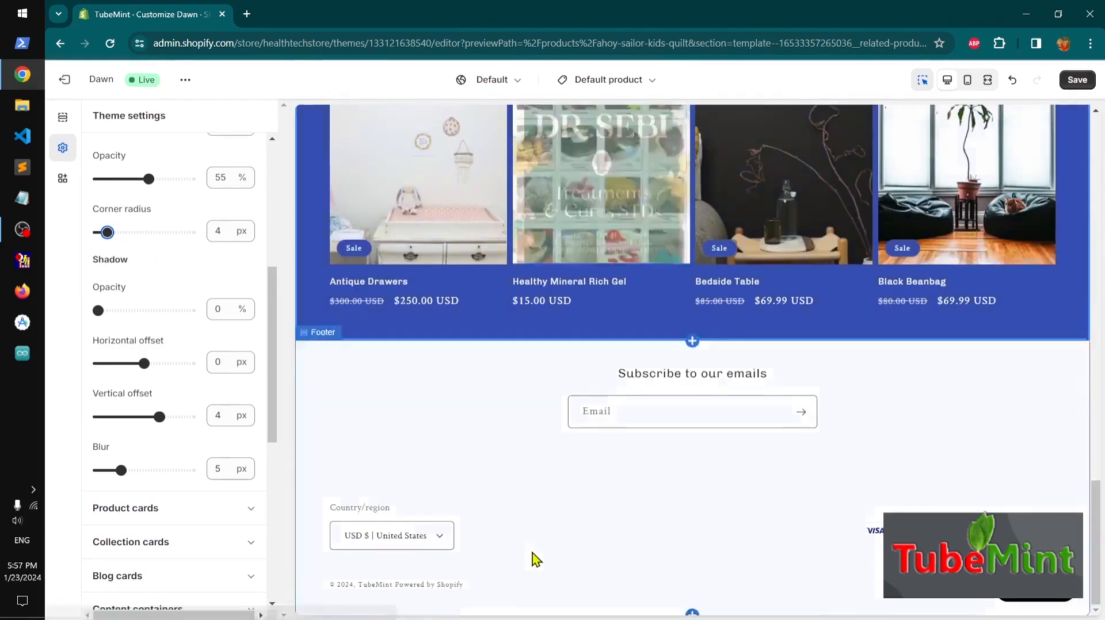
Save the theme
{"action": "left_click", "coordinate": [1078, 81]}
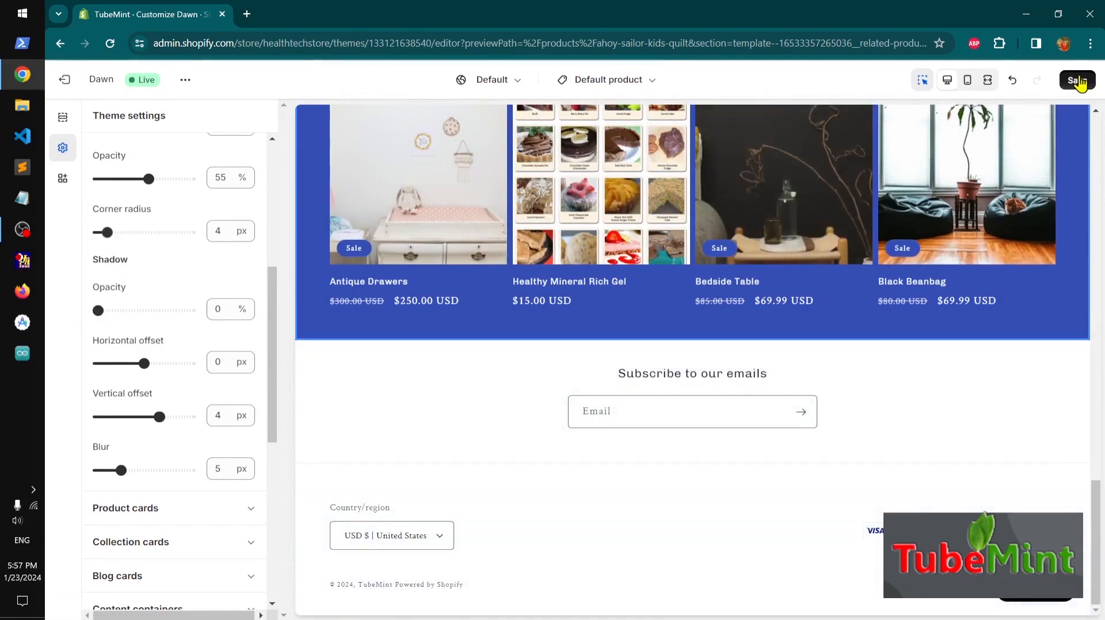
{"action": "scroll", "coordinate": [220, 431], "scroll_direction": "up", "scroll_amount": 2}
{"action": "scroll", "coordinate": [236, 431], "scroll_direction": "up", "scroll_amount": 3}
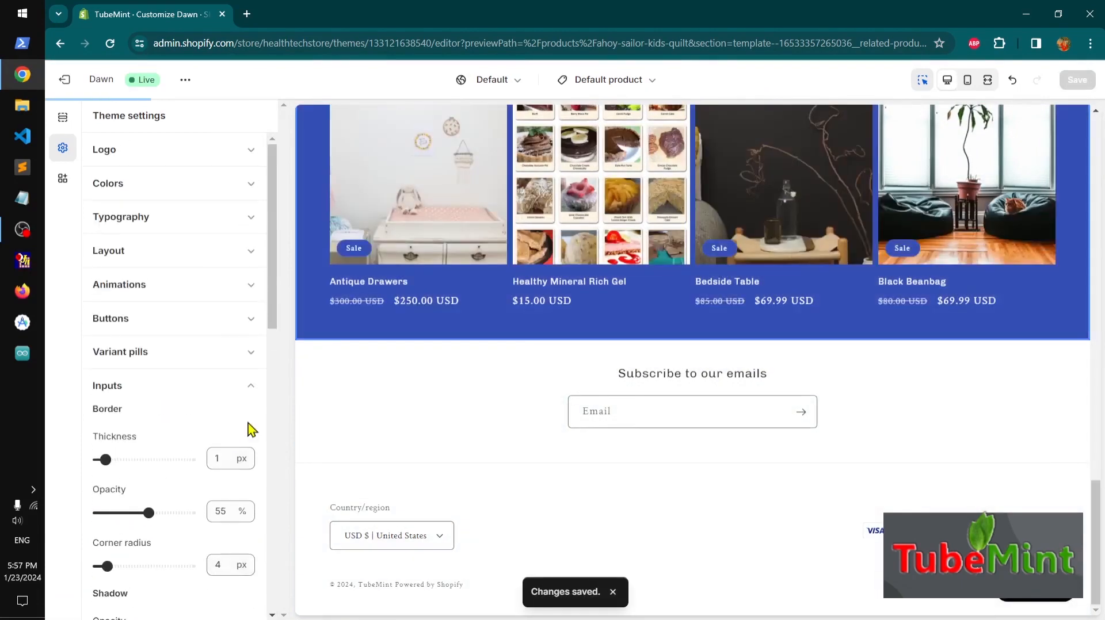
Set product cards to the Card style with 2 px image padding and center text alignment
{"action": "left_click", "coordinate": [250, 393]}
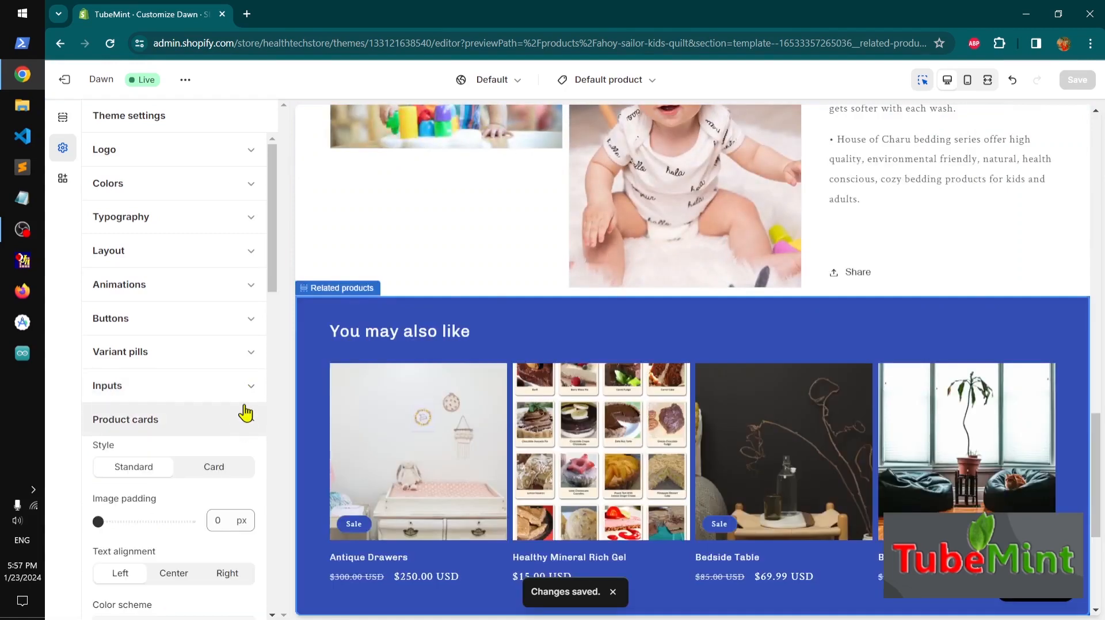
{"action": "left_click_drag", "start_coordinate": [274, 288], "coordinate": [274, 339]}
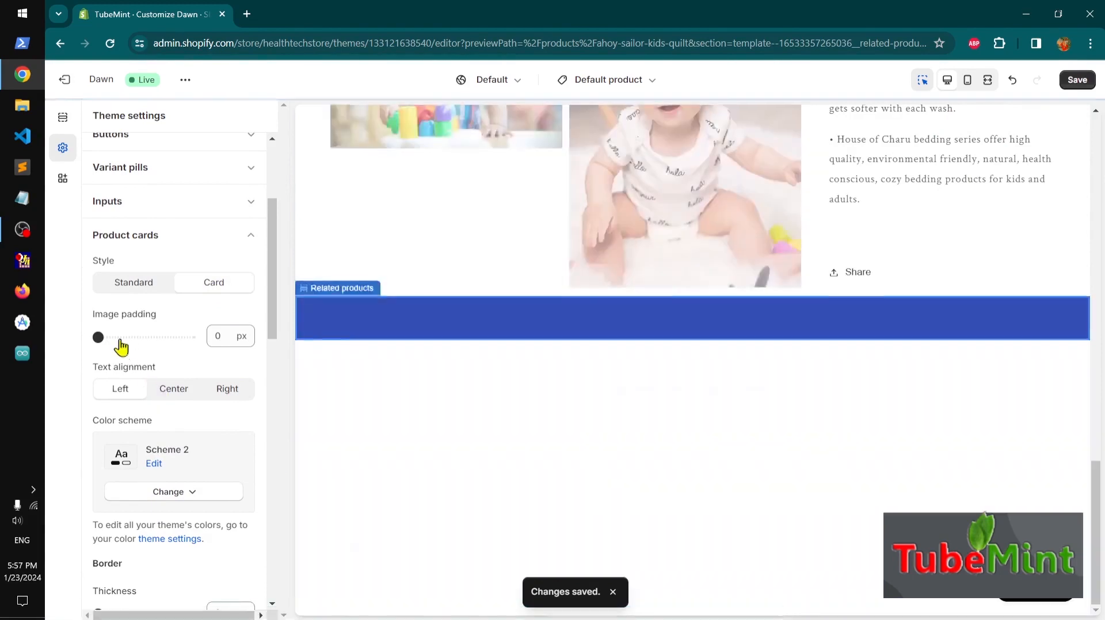
{"action": "left_click_drag", "start_coordinate": [100, 335], "coordinate": [107, 337]}
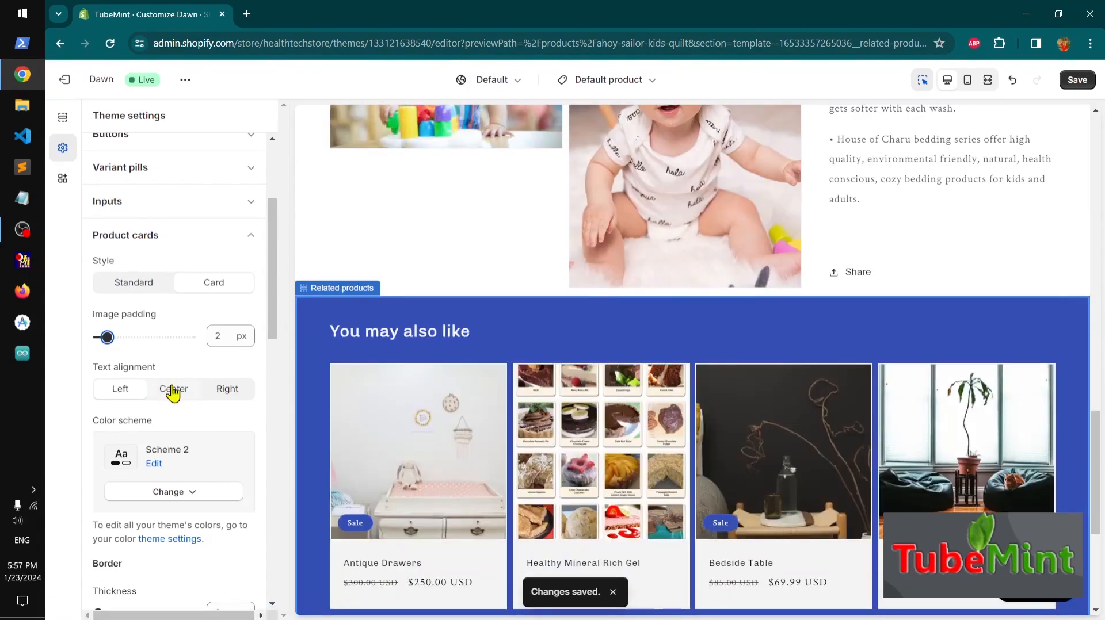
{"action": "left_click", "coordinate": [173, 392]}
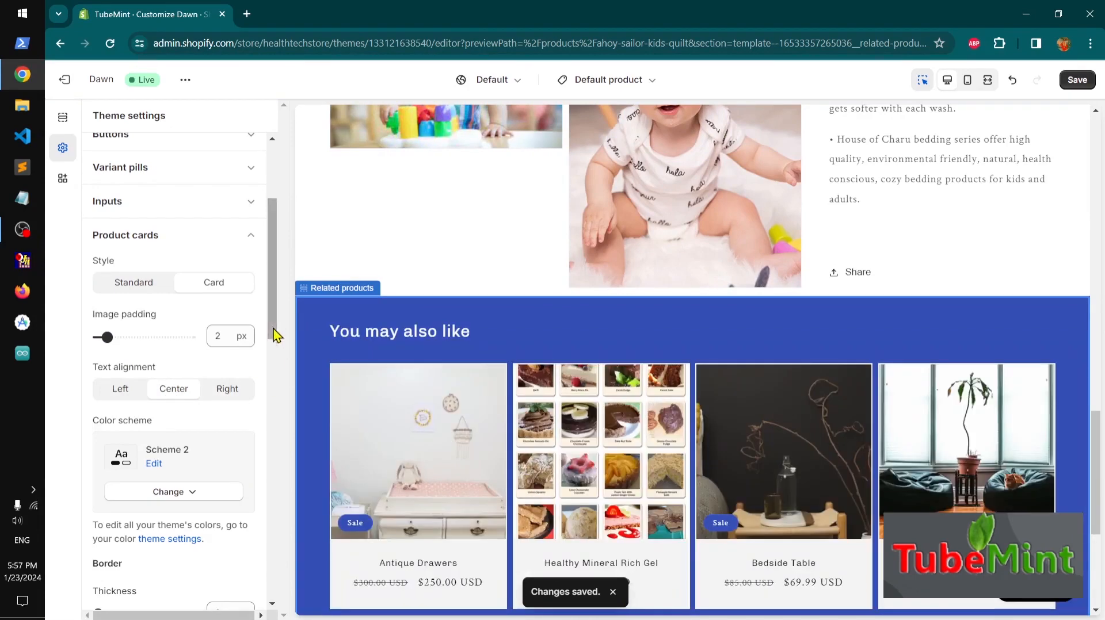
{"action": "left_click_drag", "start_coordinate": [274, 337], "coordinate": [279, 374]}
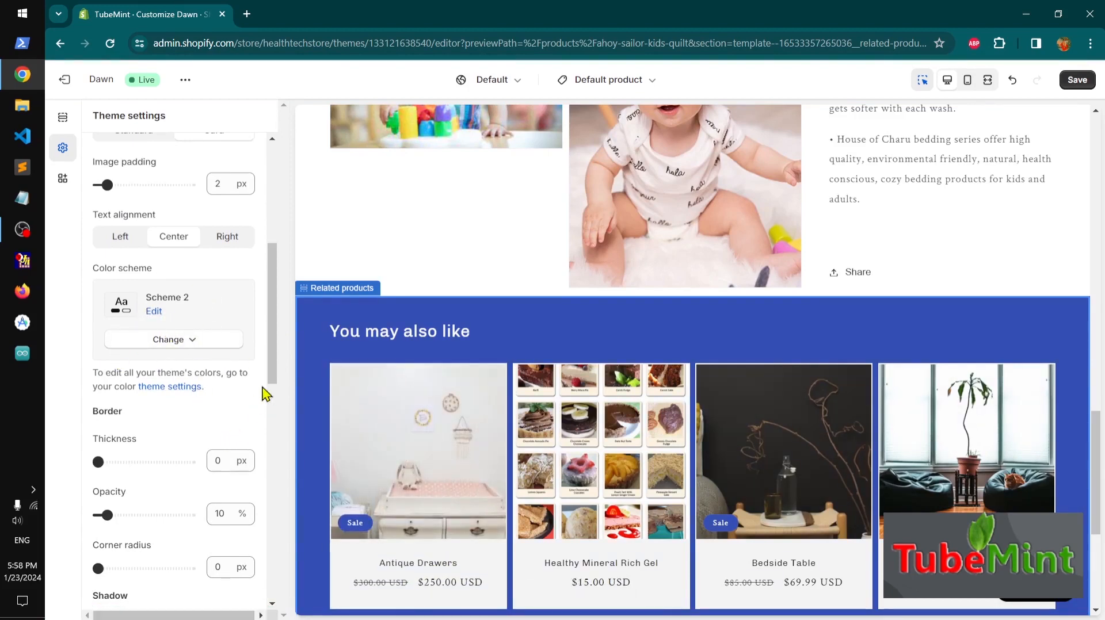
{"action": "left_click_drag", "start_coordinate": [276, 372], "coordinate": [275, 442]}
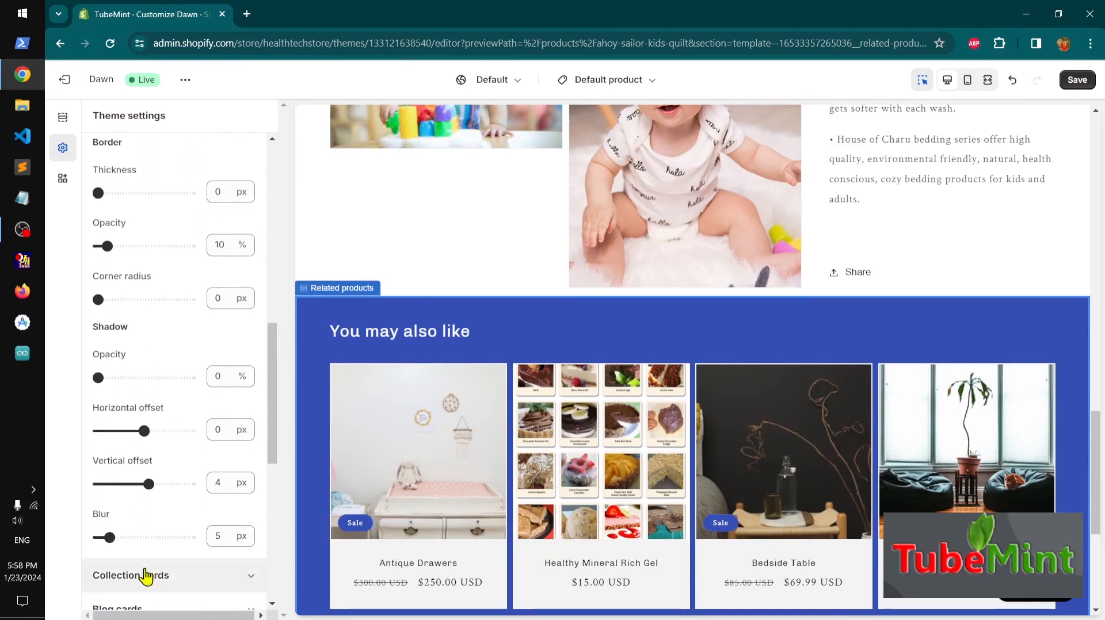
{"action": "left_click_drag", "start_coordinate": [267, 460], "coordinate": [268, 313]}
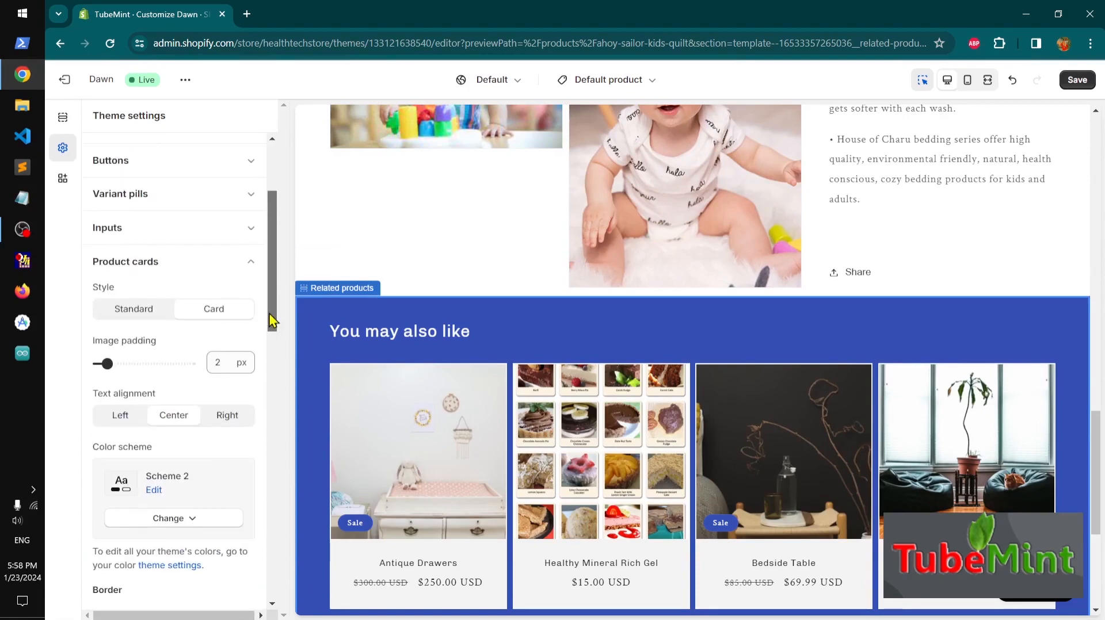
Set collection cards to the Card style with center text alignment
{"action": "left_click", "coordinate": [247, 275]}
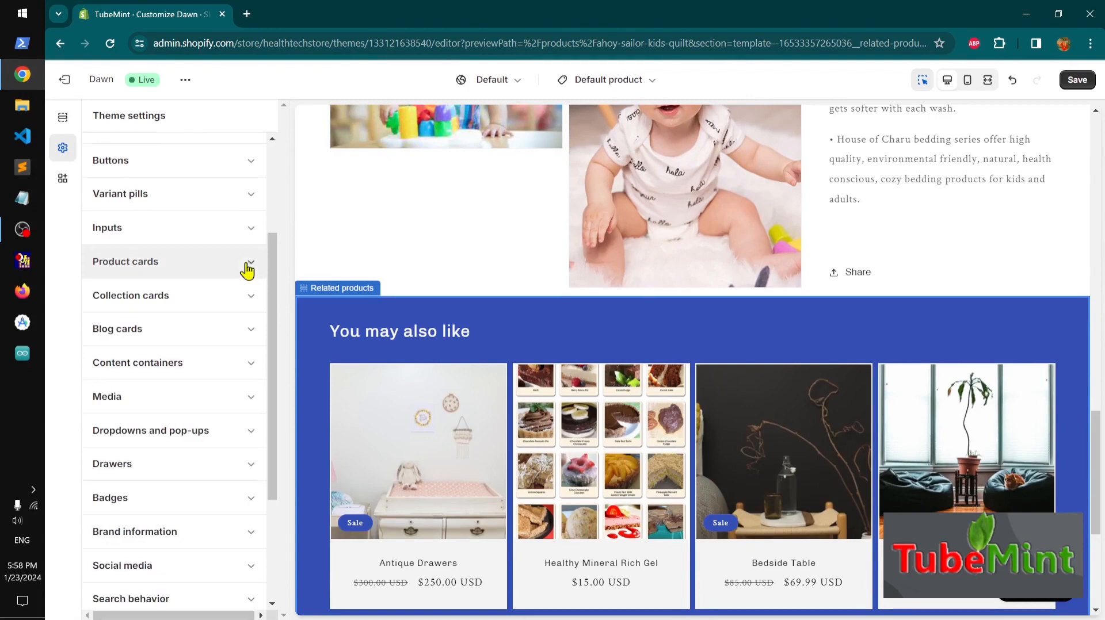
{"action": "left_click", "coordinate": [241, 305]}
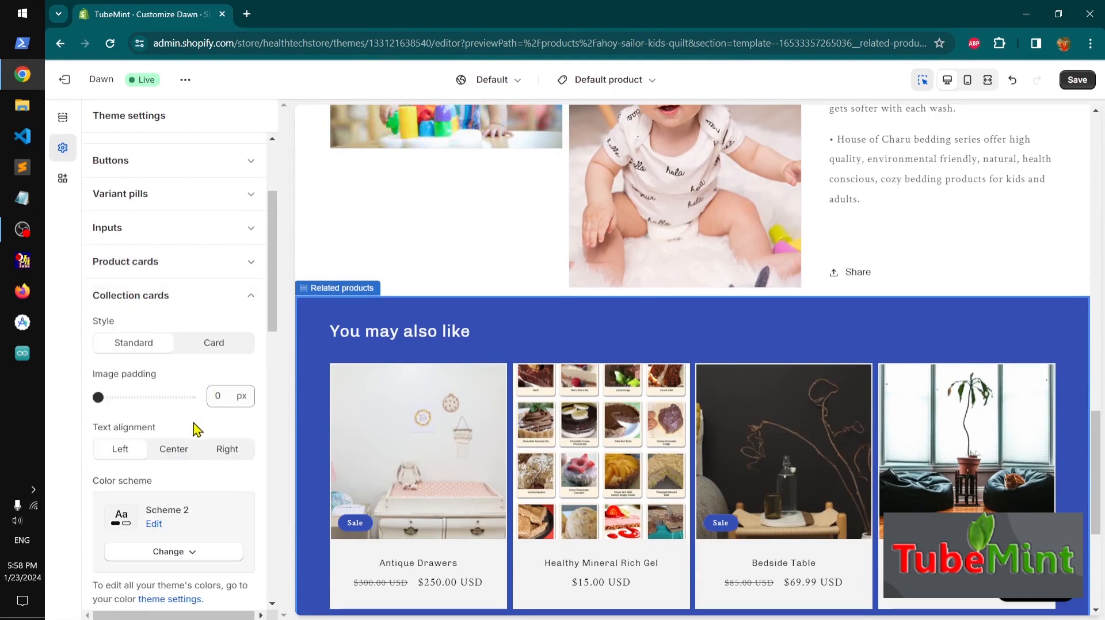
{"action": "left_click", "coordinate": [215, 347]}
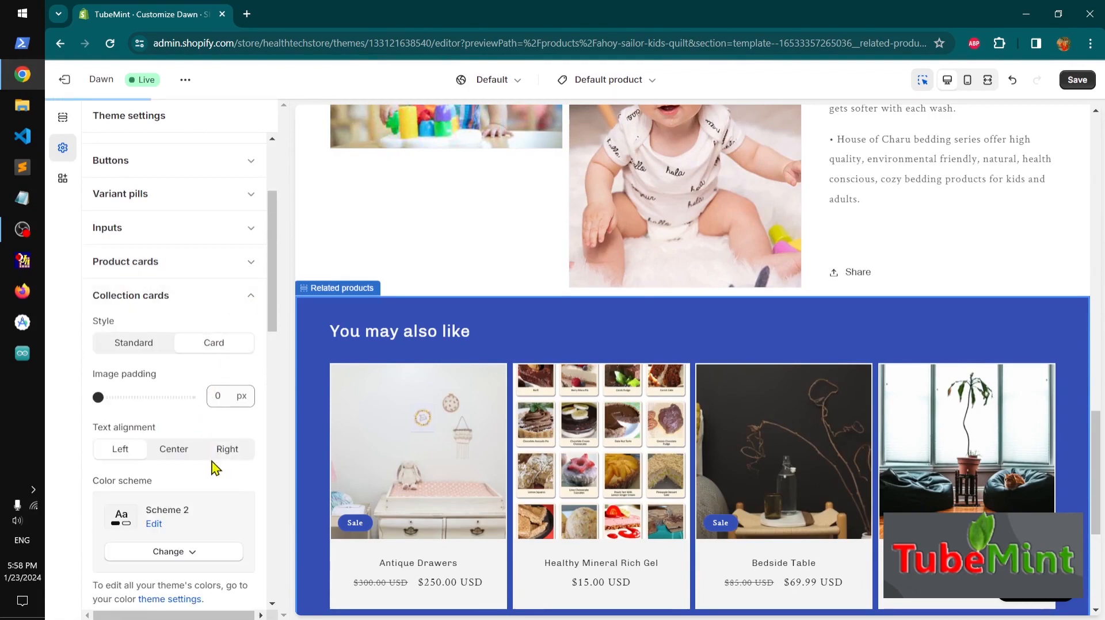
{"action": "left_click", "coordinate": [165, 451]}
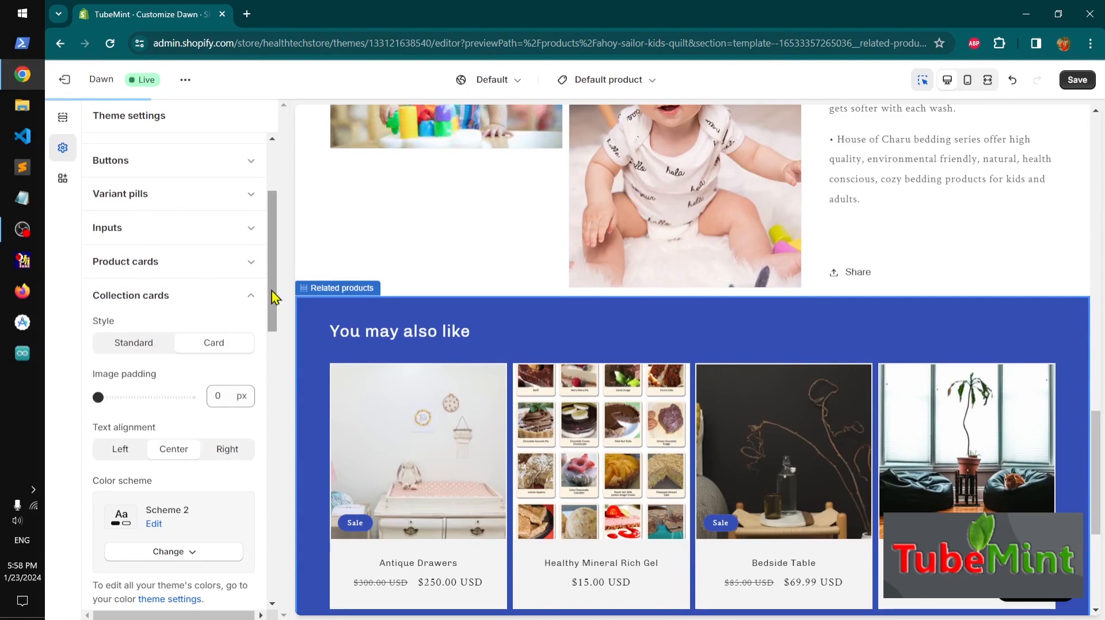
Set blog cards to the Card style with center text alignment
{"action": "left_click_drag", "start_coordinate": [275, 297], "coordinate": [268, 236]}
{"action": "scroll", "coordinate": [250, 296], "scroll_direction": "up", "scroll_amount": 1}
{"action": "left_click", "coordinate": [256, 459]}
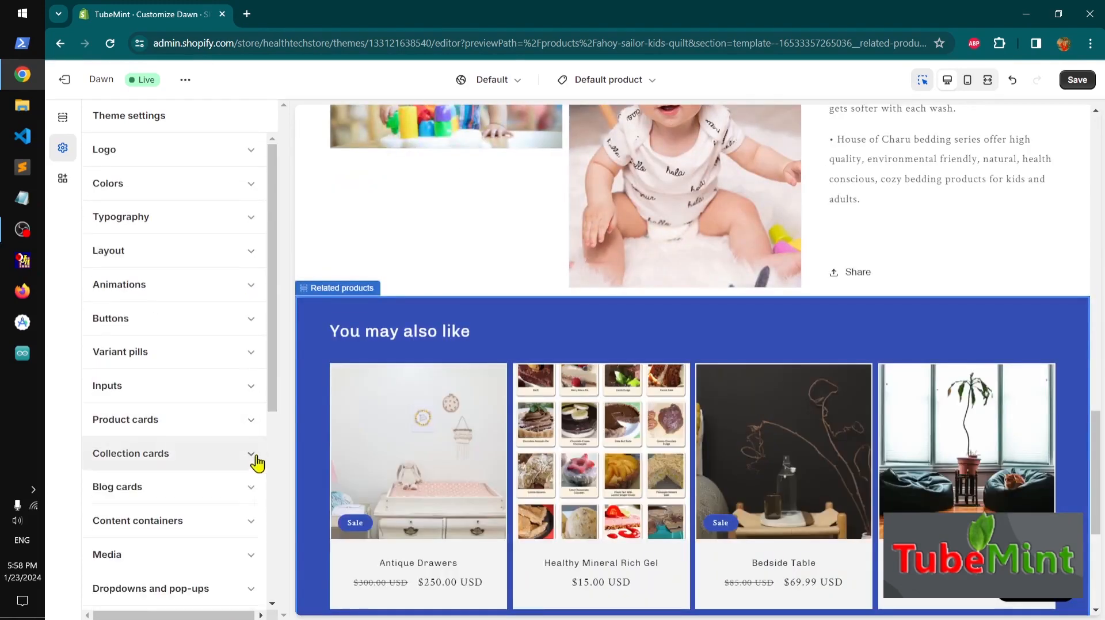
{"action": "left_click_drag", "start_coordinate": [279, 282], "coordinate": [278, 353]}
{"action": "left_click", "coordinate": [232, 360]}
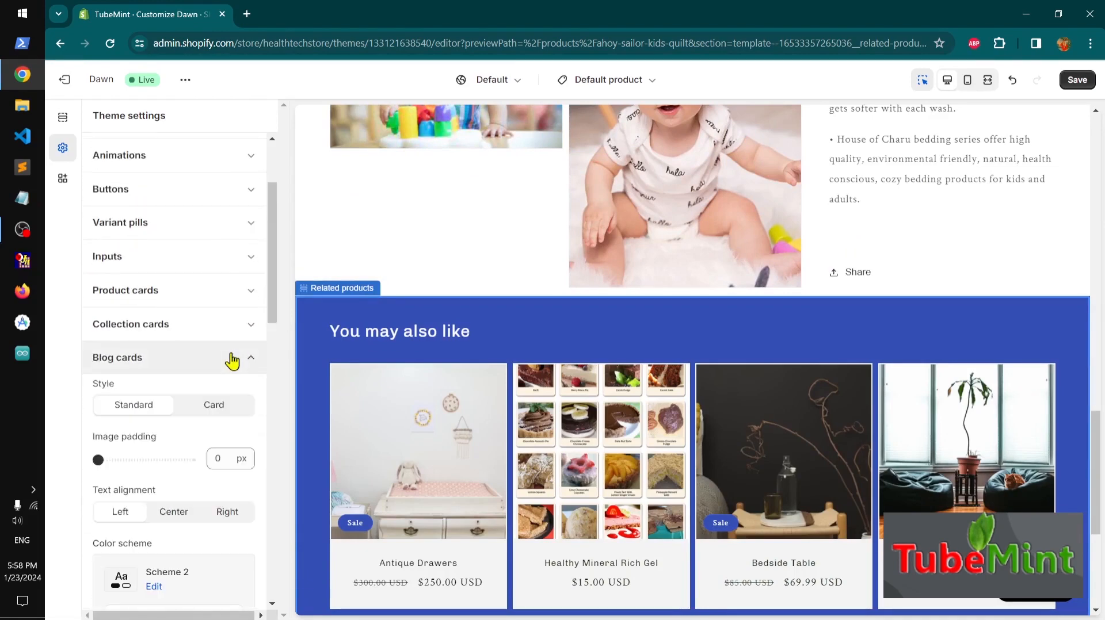
{"action": "left_click", "coordinate": [211, 412]}
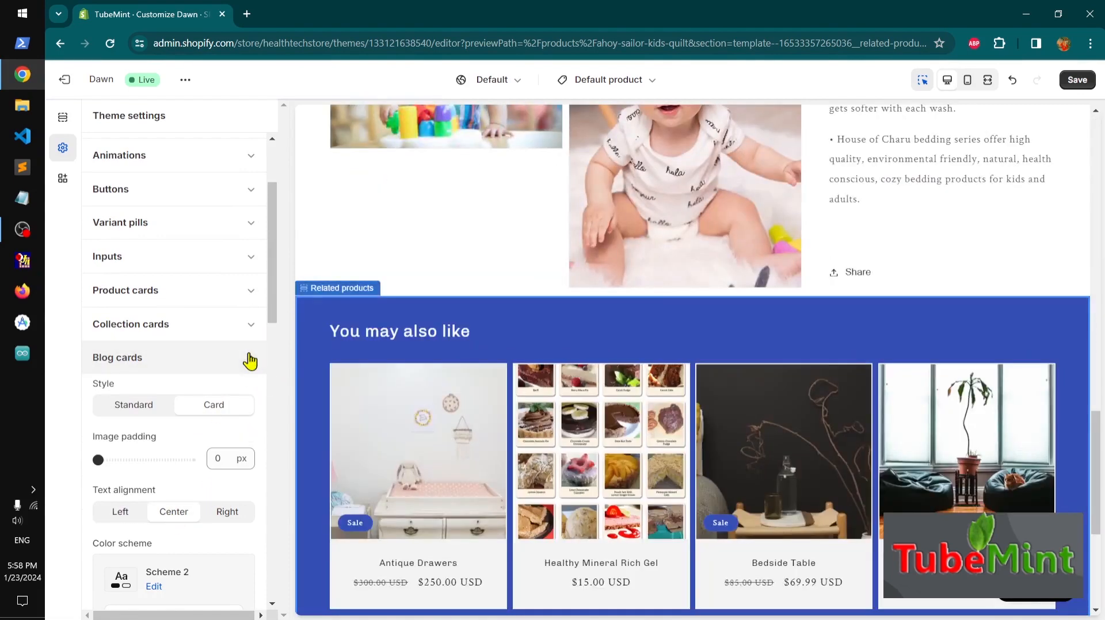
{"action": "left_click", "coordinate": [243, 358]}
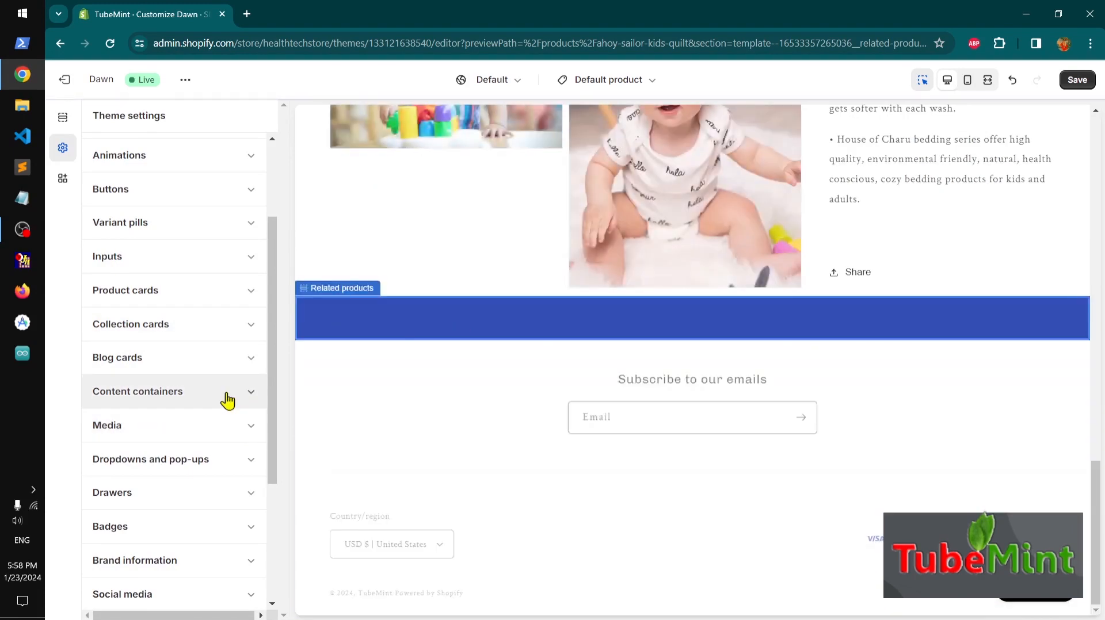
Review the Content containers and Media border and shadow settings
{"action": "left_click", "coordinate": [227, 401]}
{"action": "scroll", "coordinate": [260, 400], "scroll_direction": "down", "scroll_amount": 3}
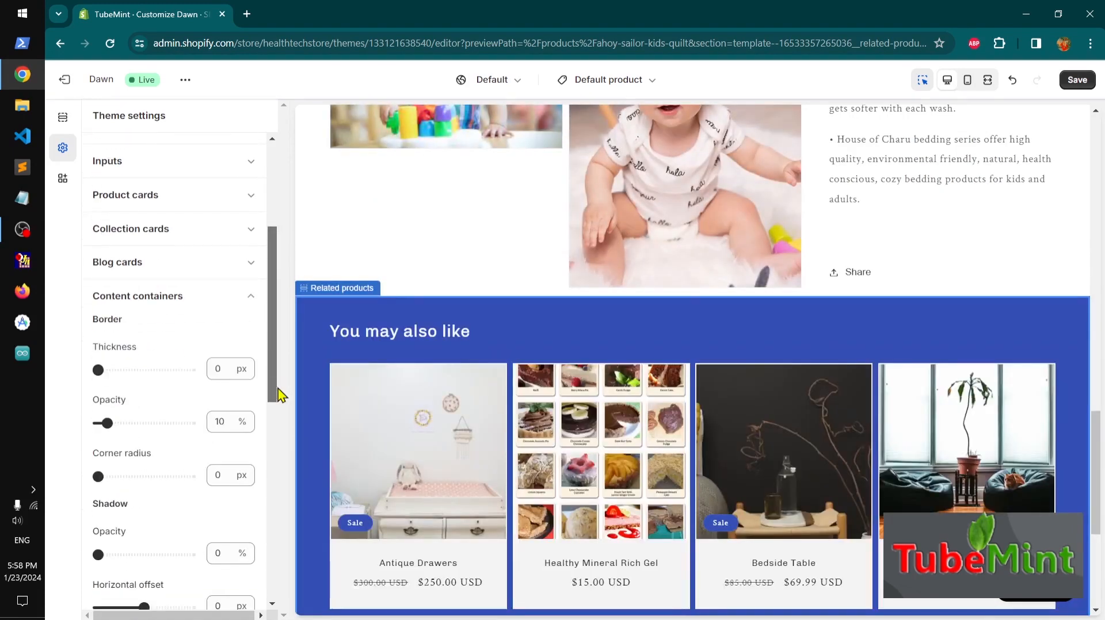
{"action": "left_click_drag", "start_coordinate": [286, 437], "coordinate": [279, 337]}
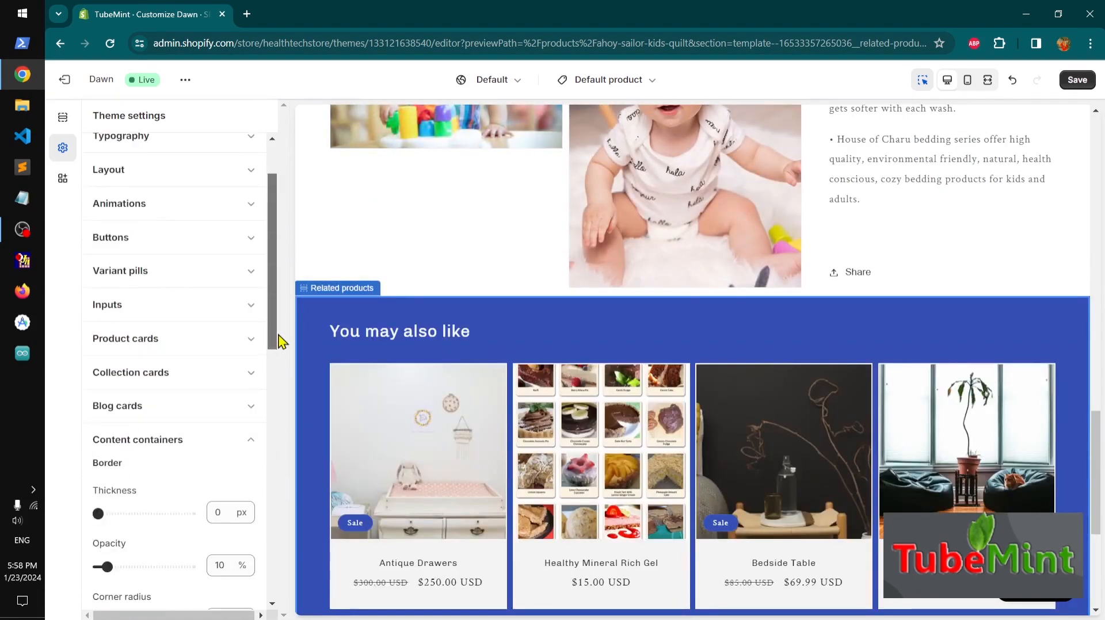
{"action": "left_click", "coordinate": [249, 443]}
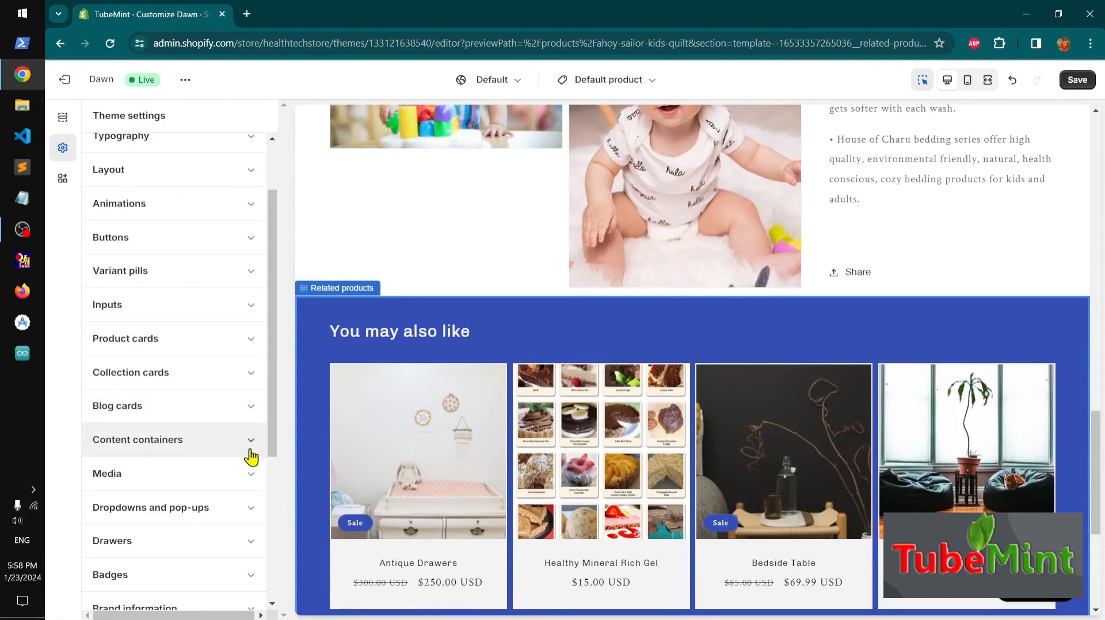
{"action": "left_click", "coordinate": [253, 475]}
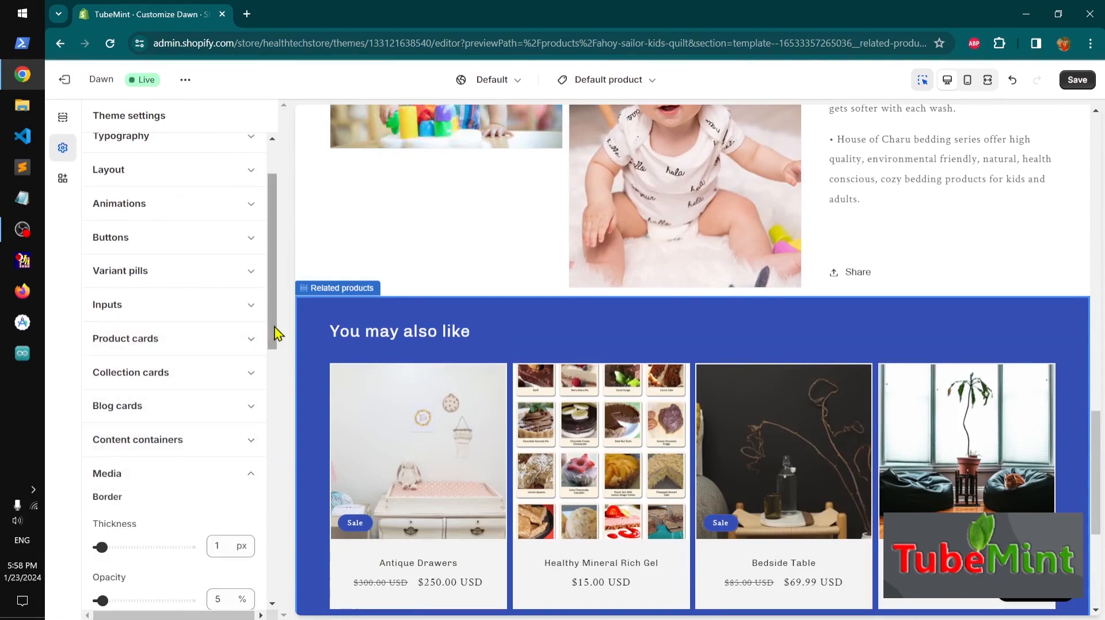
{"action": "left_click_drag", "start_coordinate": [277, 334], "coordinate": [283, 357]}
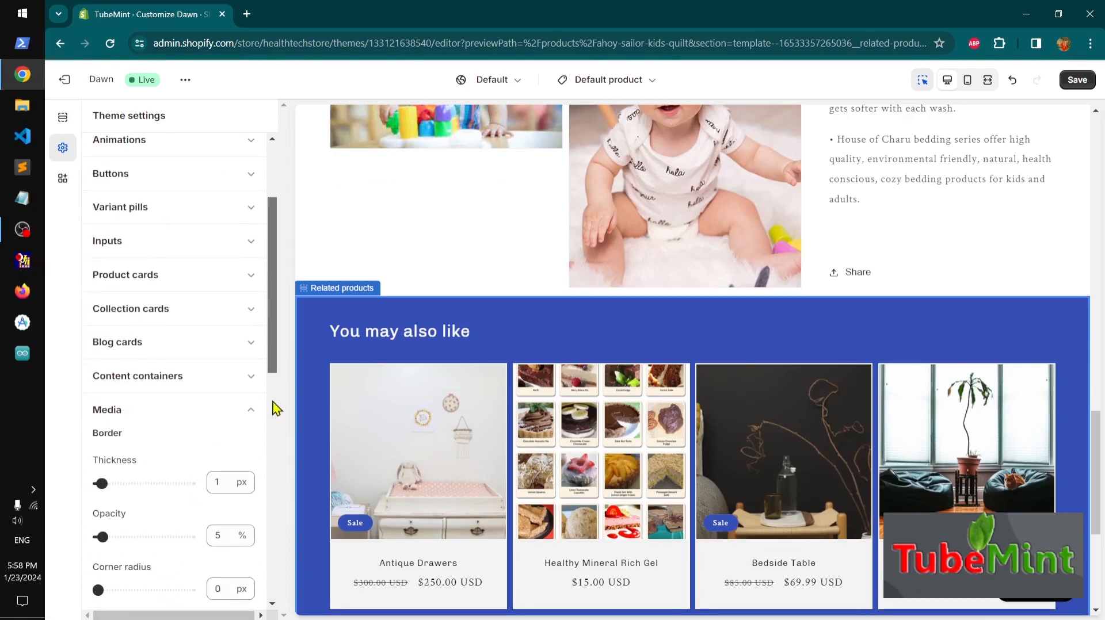
{"action": "left_click", "coordinate": [251, 412]}
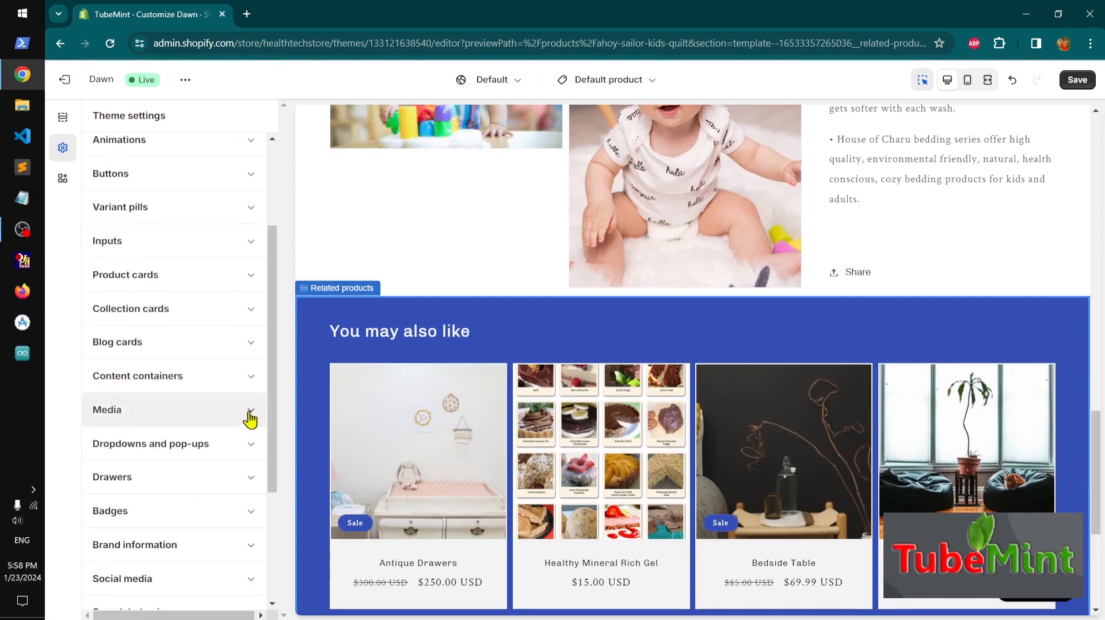
Set the dropdowns and pop-ups border thickness to 2 px
{"action": "left_click", "coordinate": [249, 454]}
{"action": "left_click_drag", "start_coordinate": [271, 353], "coordinate": [278, 426]}
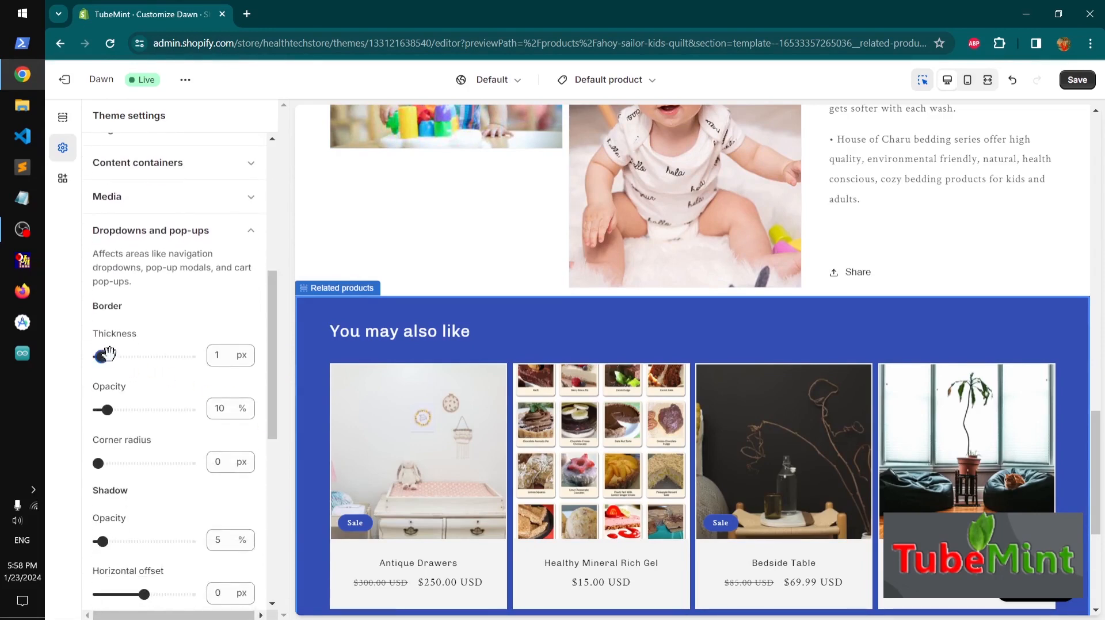
{"action": "left_click_drag", "start_coordinate": [109, 353], "coordinate": [106, 360]}
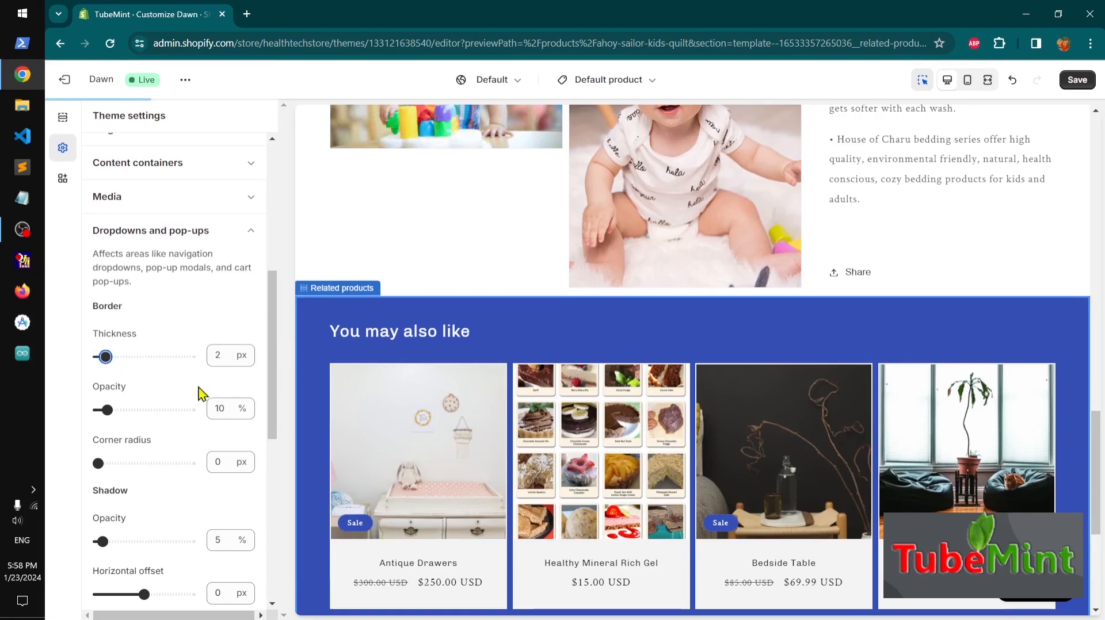
{"action": "left_click_drag", "start_coordinate": [274, 425], "coordinate": [280, 387]}
{"action": "left_click", "coordinate": [247, 337]}
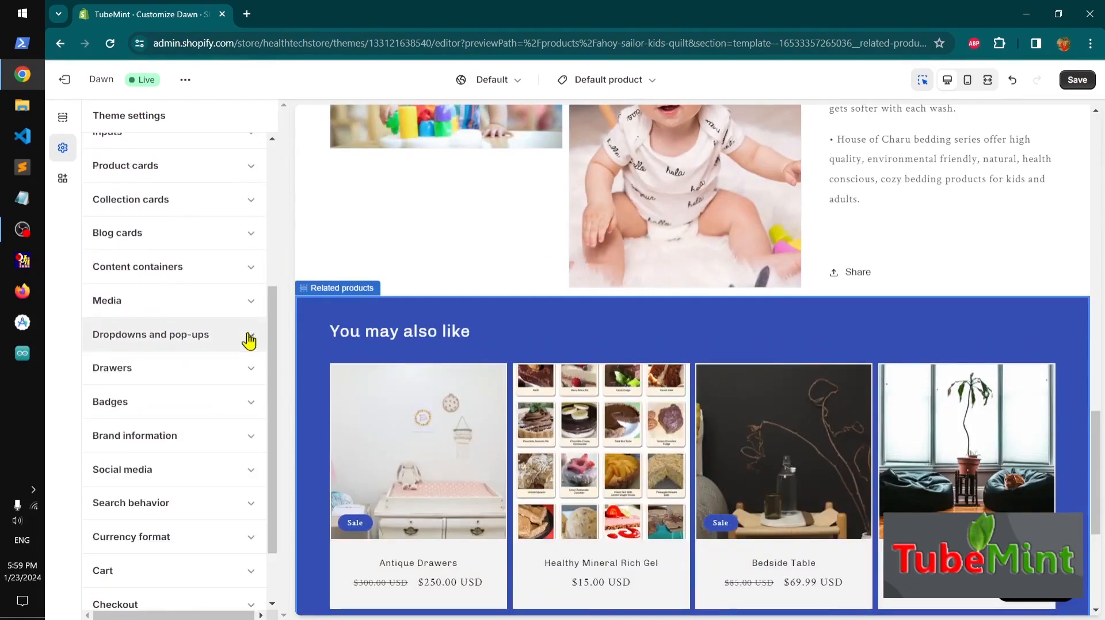
Review the Drawers and Badges settings, including the badge position options
{"action": "left_click", "coordinate": [249, 377]}
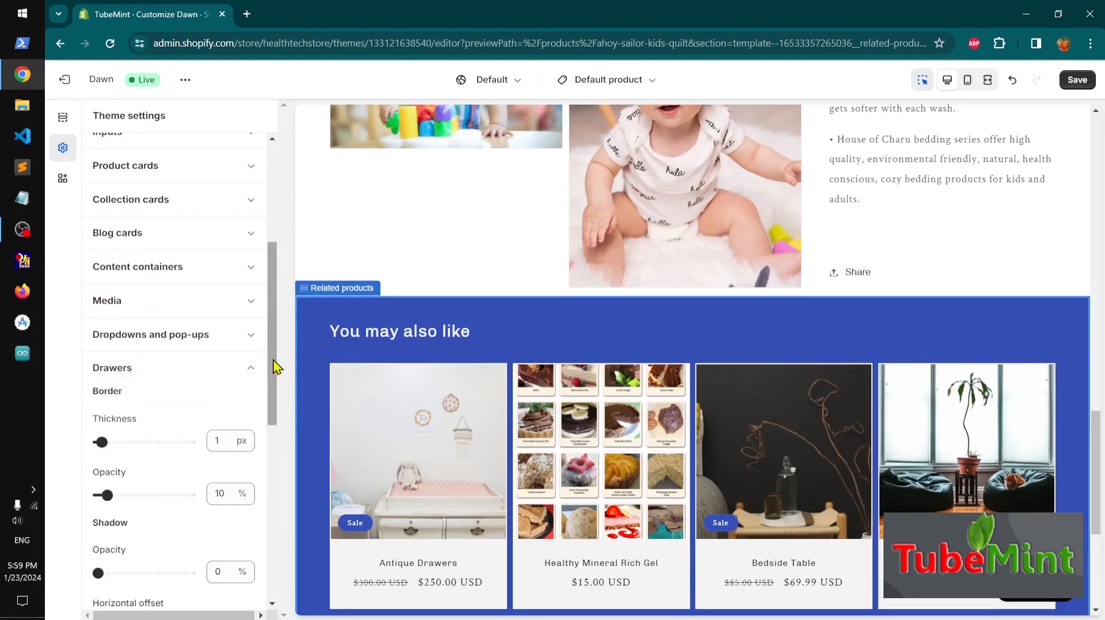
{"action": "left_click_drag", "start_coordinate": [278, 369], "coordinate": [248, 366]}
{"action": "left_click", "coordinate": [250, 343]}
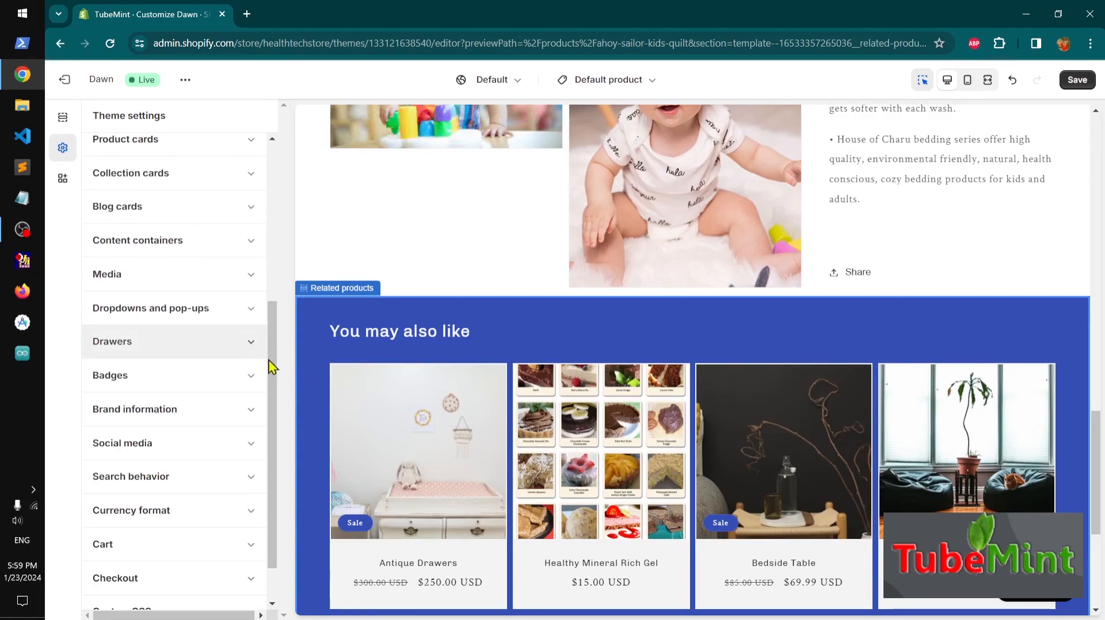
{"action": "left_click", "coordinate": [252, 376]}
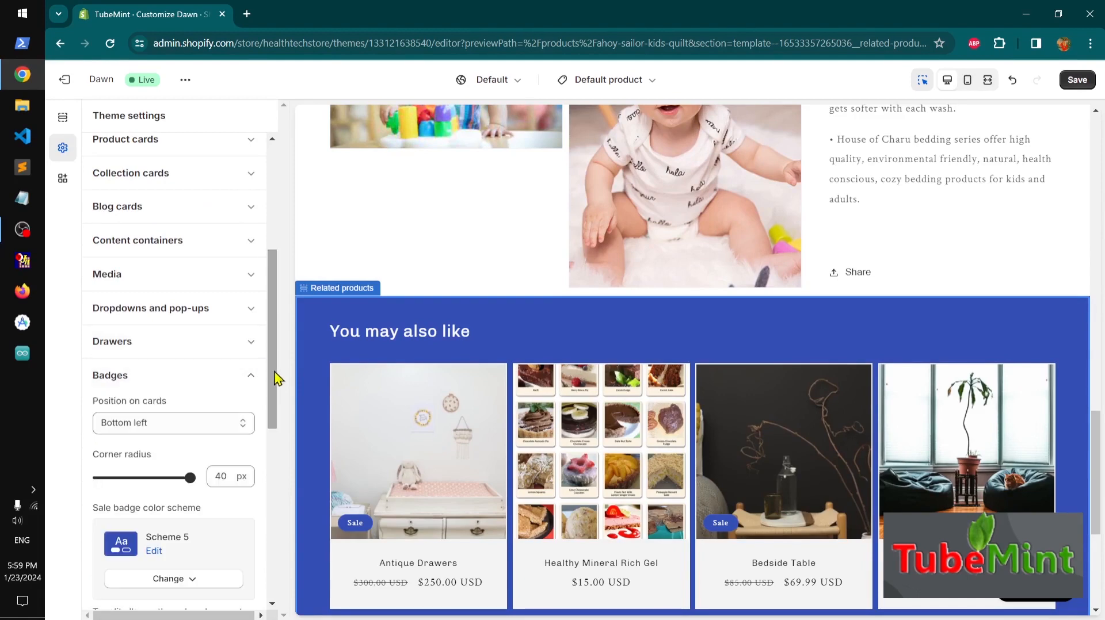
{"action": "left_click_drag", "start_coordinate": [274, 370], "coordinate": [278, 431]}
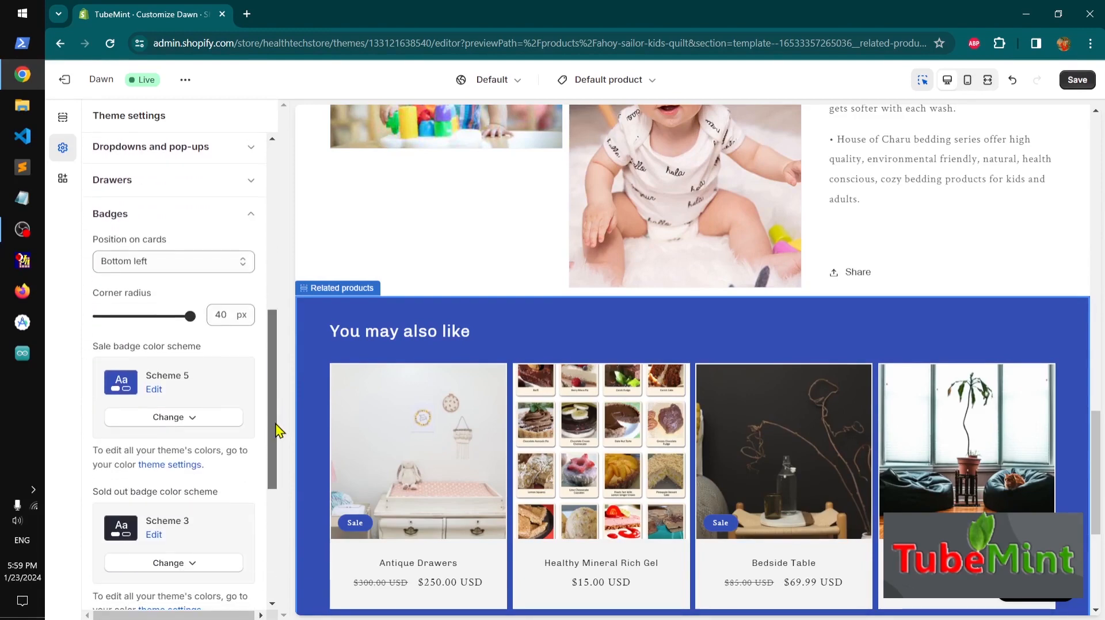
{"action": "left_click", "coordinate": [178, 262]}
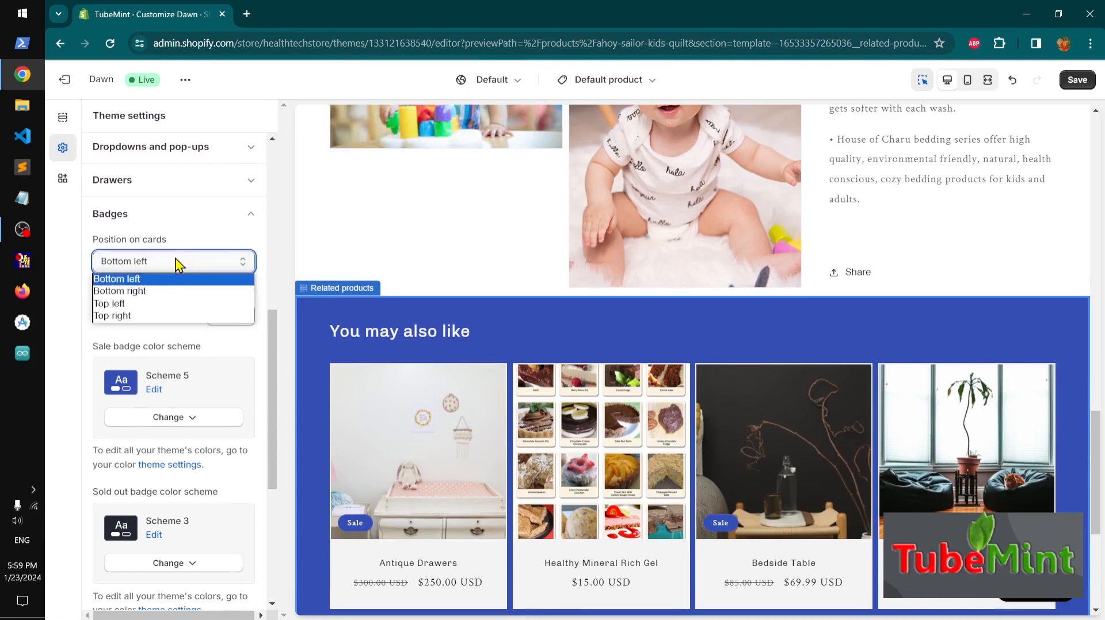
{"action": "left_click", "coordinate": [284, 239]}
{"action": "left_click", "coordinate": [254, 219]}
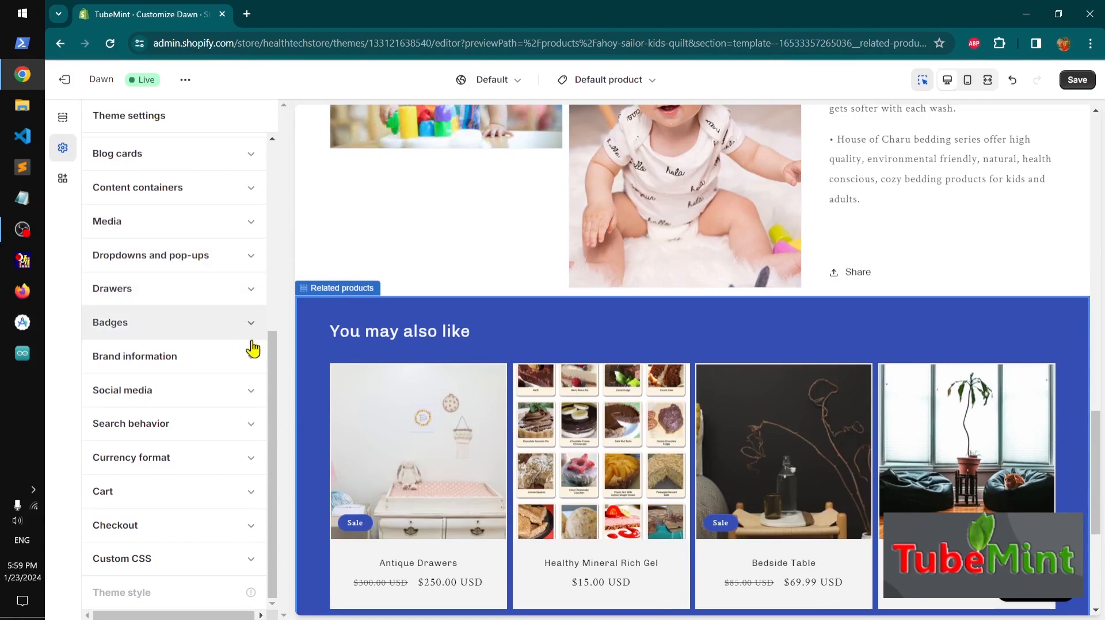
Enter TubeMint as the brand information headline
{"action": "left_click", "coordinate": [254, 360]}
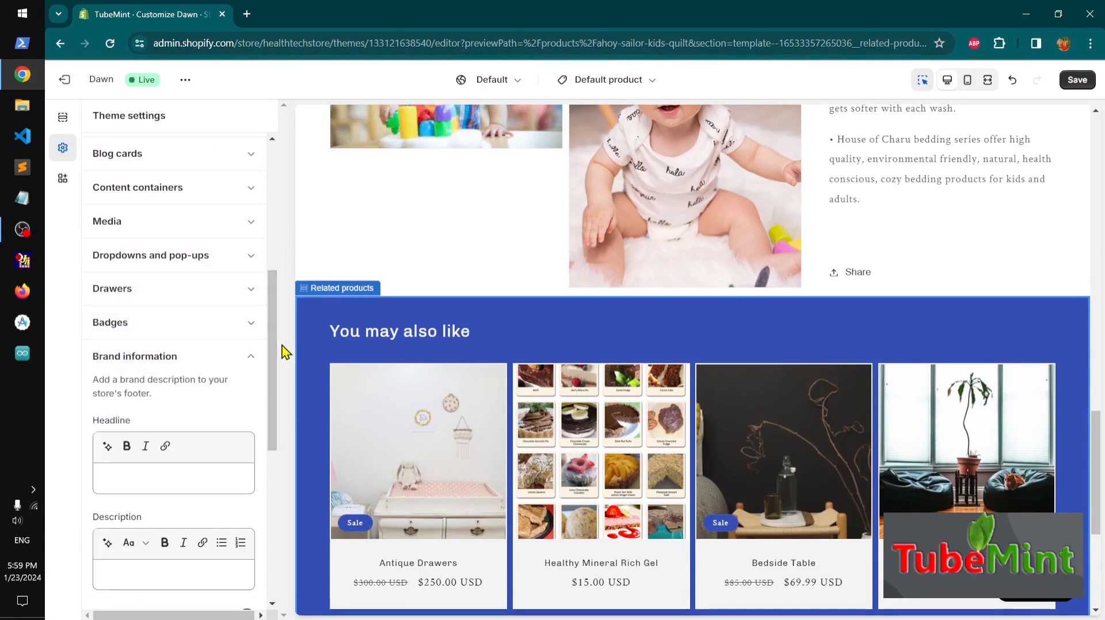
{"action": "left_click_drag", "start_coordinate": [274, 345], "coordinate": [289, 393]}
{"action": "left_click", "coordinate": [172, 338]}
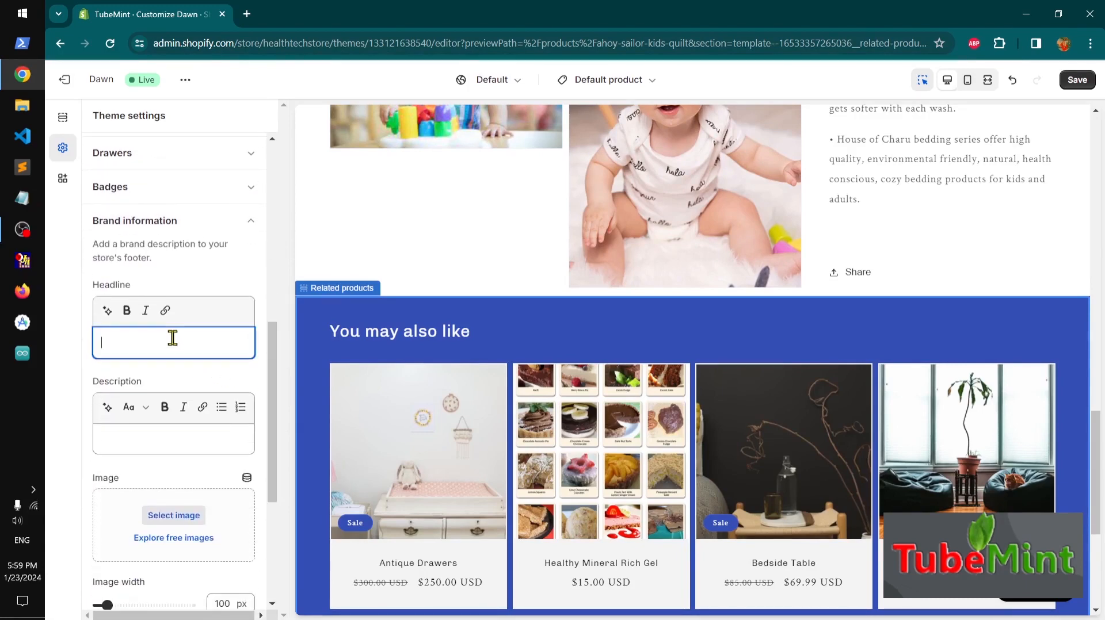
{"action": "type", "text": "TubeMint"}
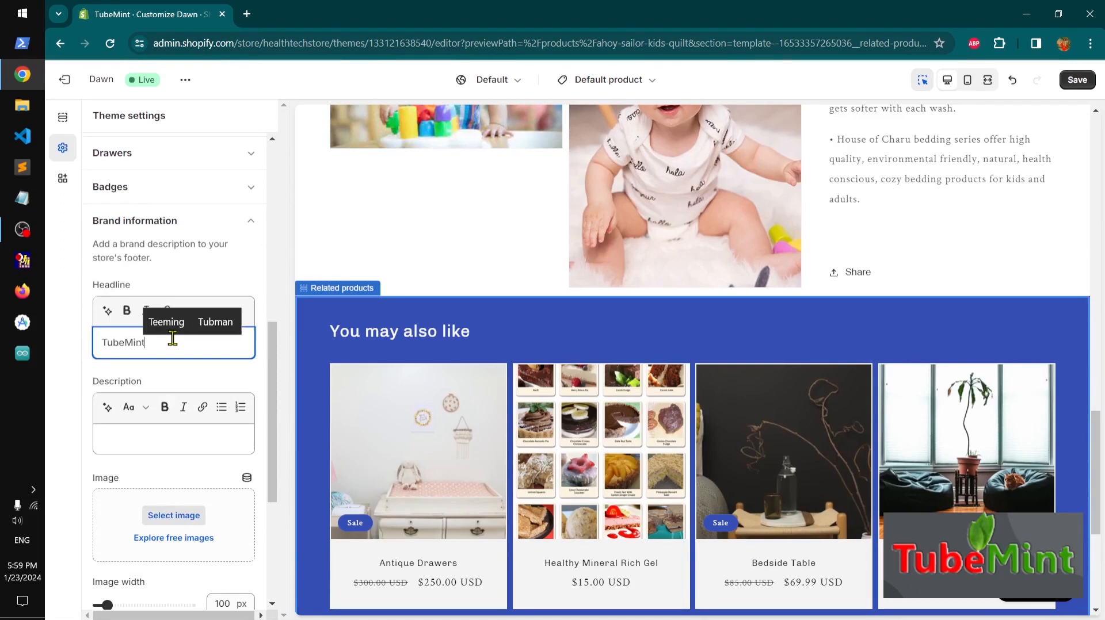
Copy the helper text and paste it as the brand description: "Add a brand description to your store's footer."
{"action": "left_click_drag", "start_coordinate": [152, 260], "coordinate": [95, 247]}
{"action": "key", "text": "ctrl+c"}
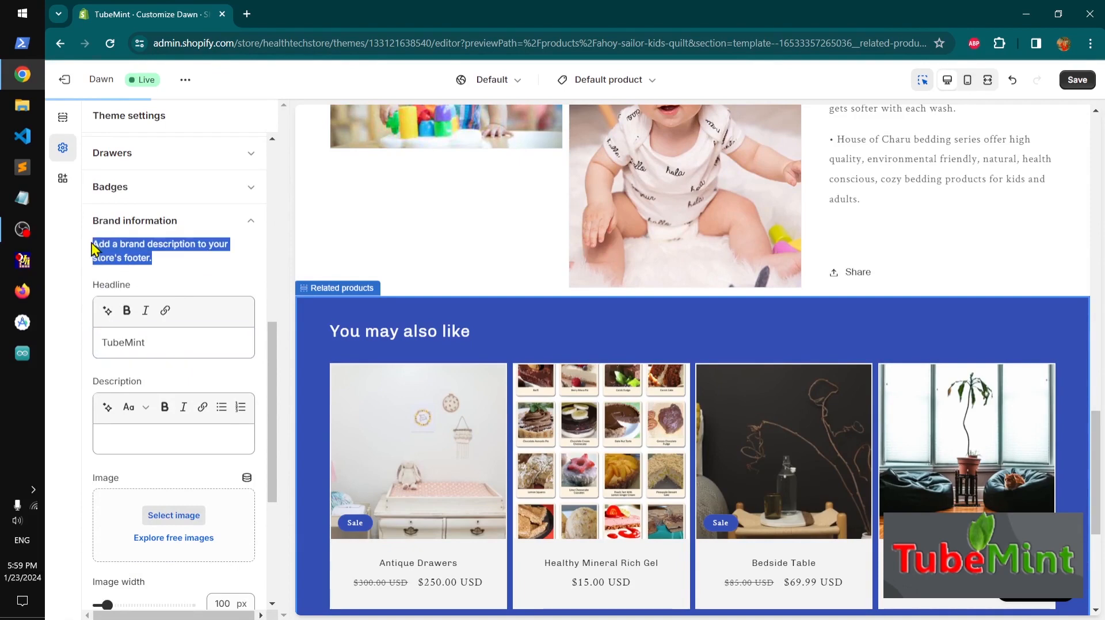
{"action": "left_click", "coordinate": [141, 438]}
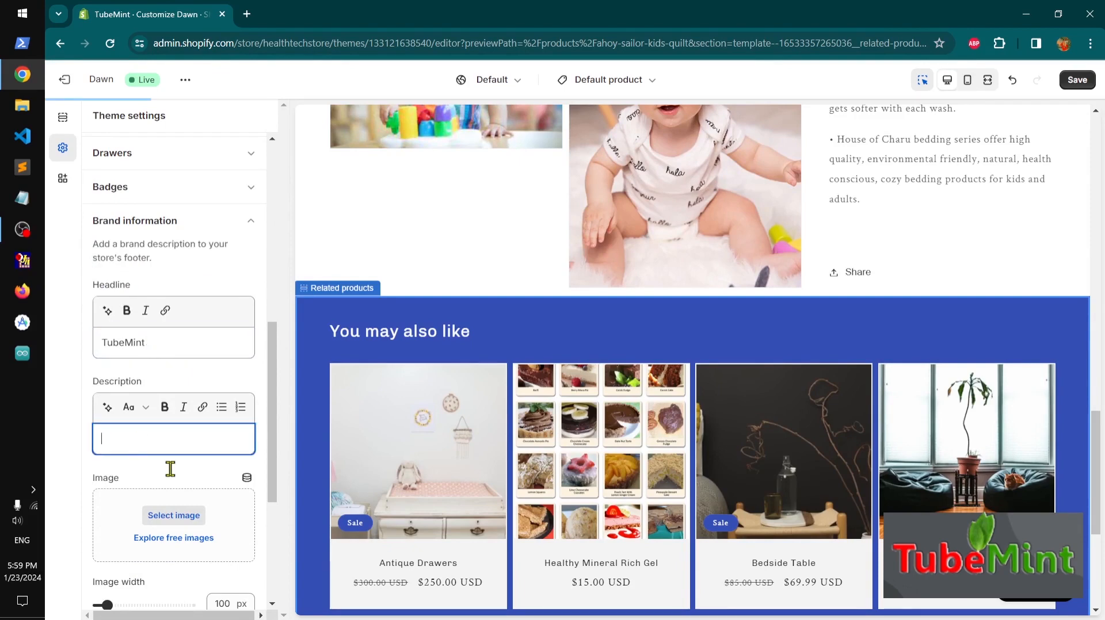
{"action": "key", "text": "ctrl+v"}
Choose the TubeMint logo image from the store library as the brand information image
{"action": "left_click", "coordinate": [174, 529]}
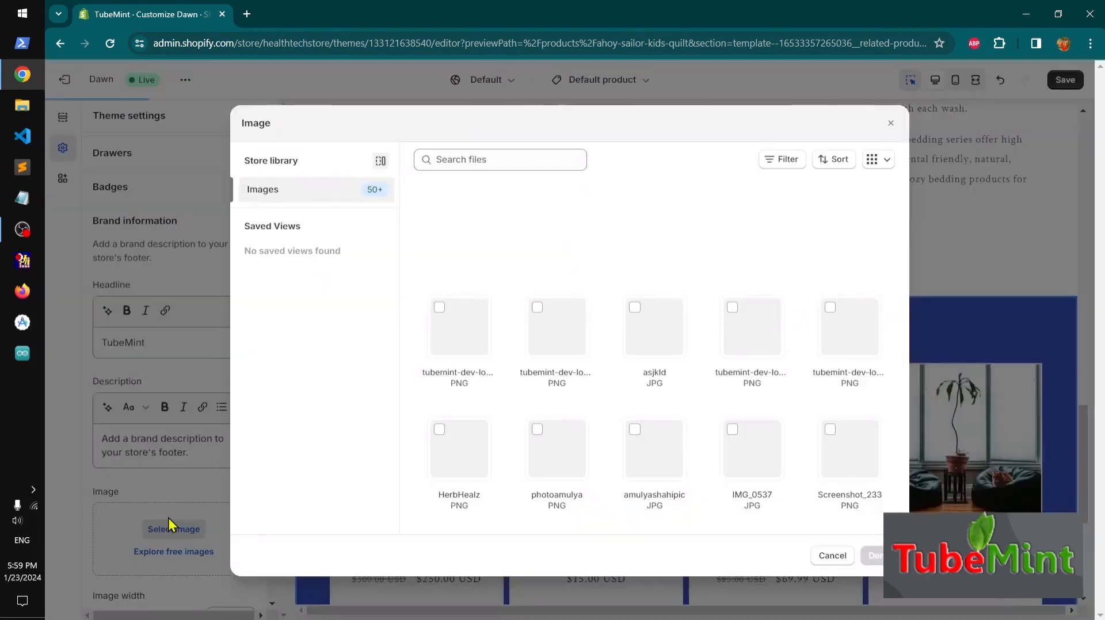
{"action": "left_click", "coordinate": [548, 336]}
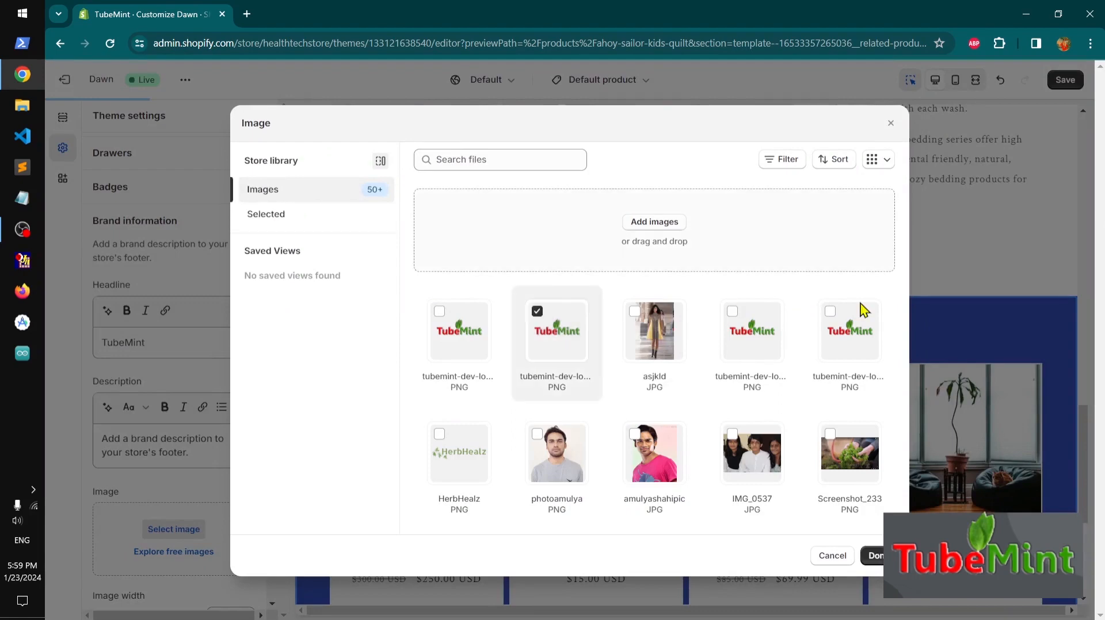
{"action": "left_click", "coordinate": [873, 556]}
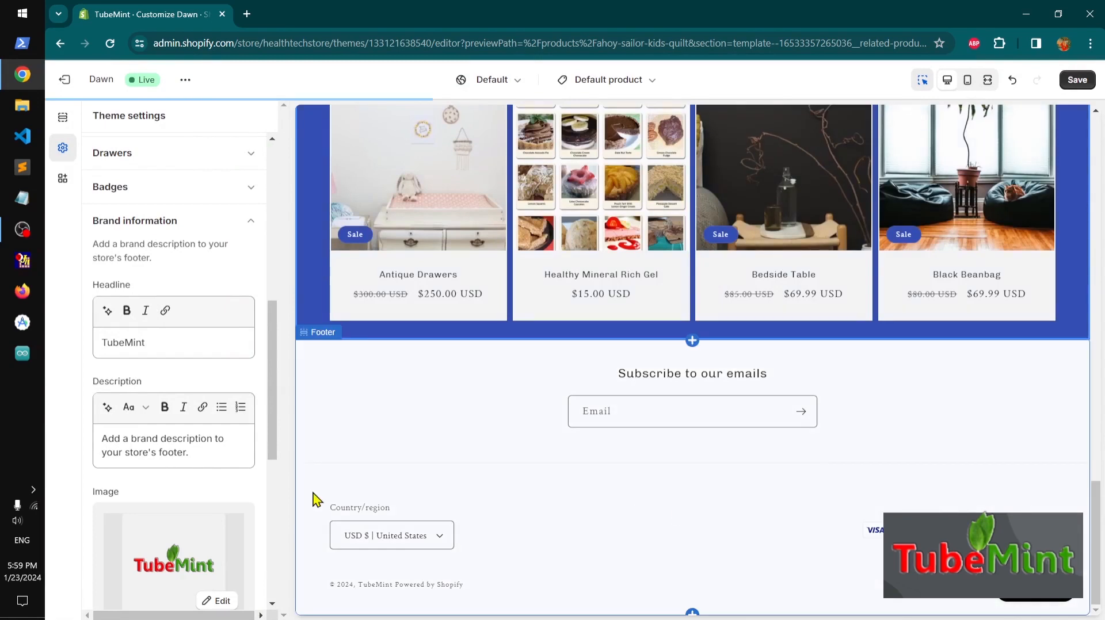
Review the brand information shown in the footer preview
{"action": "scroll", "coordinate": [276, 505], "scroll_direction": "down", "scroll_amount": 7}
{"action": "mouse_move", "coordinate": [279, 555]}
{"action": "left_mouse_down"}
{"action": "mouse_move", "coordinate": [275, 581]}
{"action": "mouse_move", "coordinate": [278, 569]}
{"action": "left_mouse_up"}
{"action": "scroll", "coordinate": [218, 381], "scroll_direction": "up", "scroll_amount": 14}
{"action": "scroll", "coordinate": [219, 389], "scroll_direction": "down", "scroll_amount": 8}
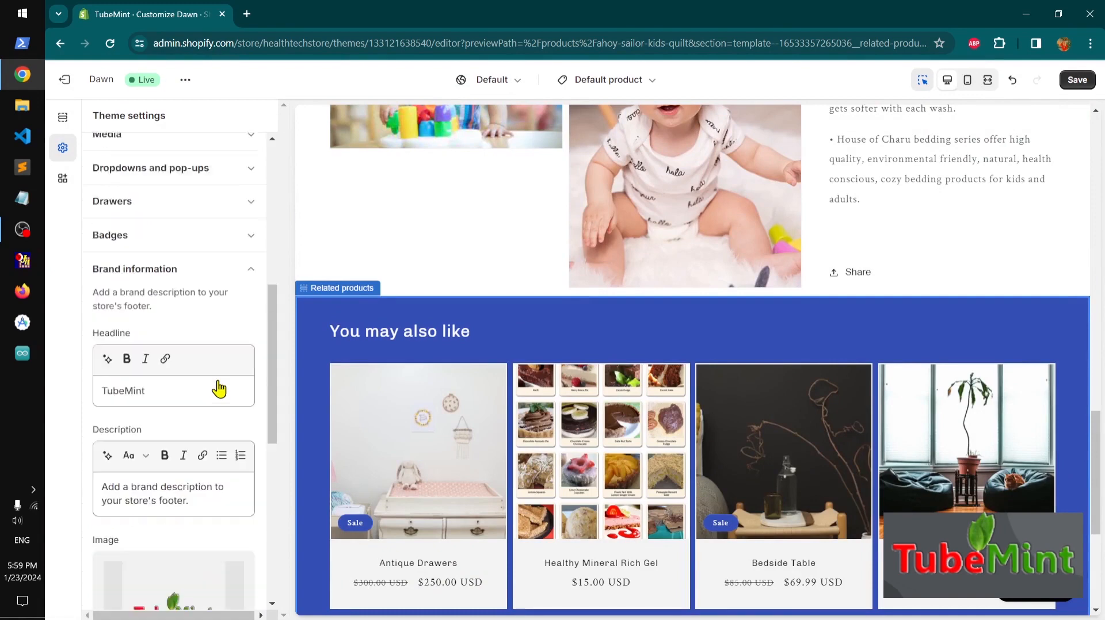
{"action": "left_click", "coordinate": [250, 231]}
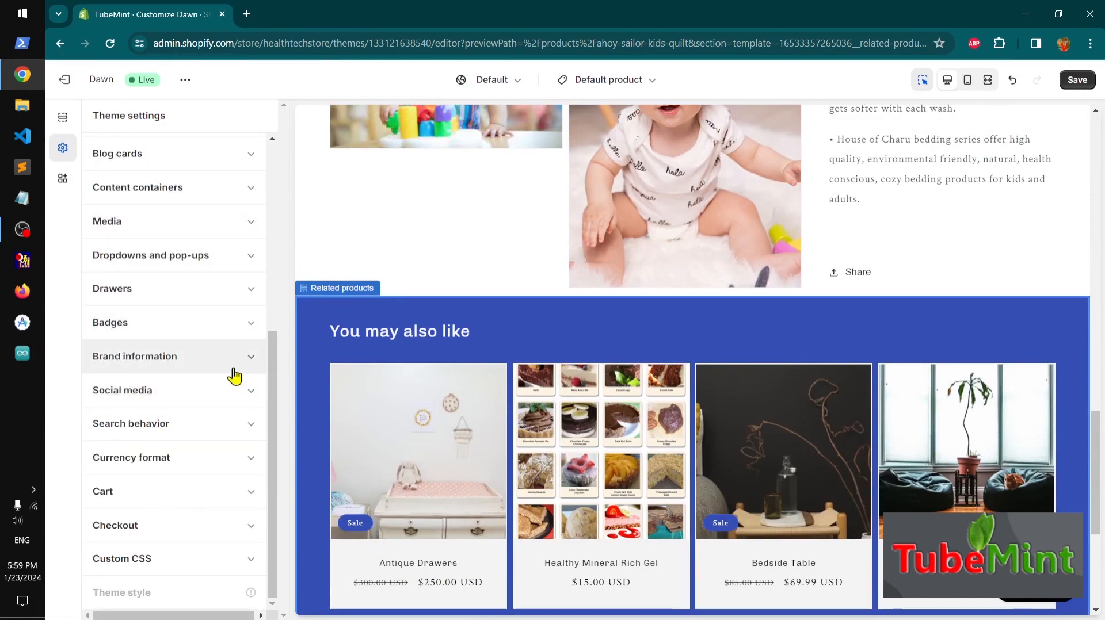
{"action": "left_click", "coordinate": [237, 397]}
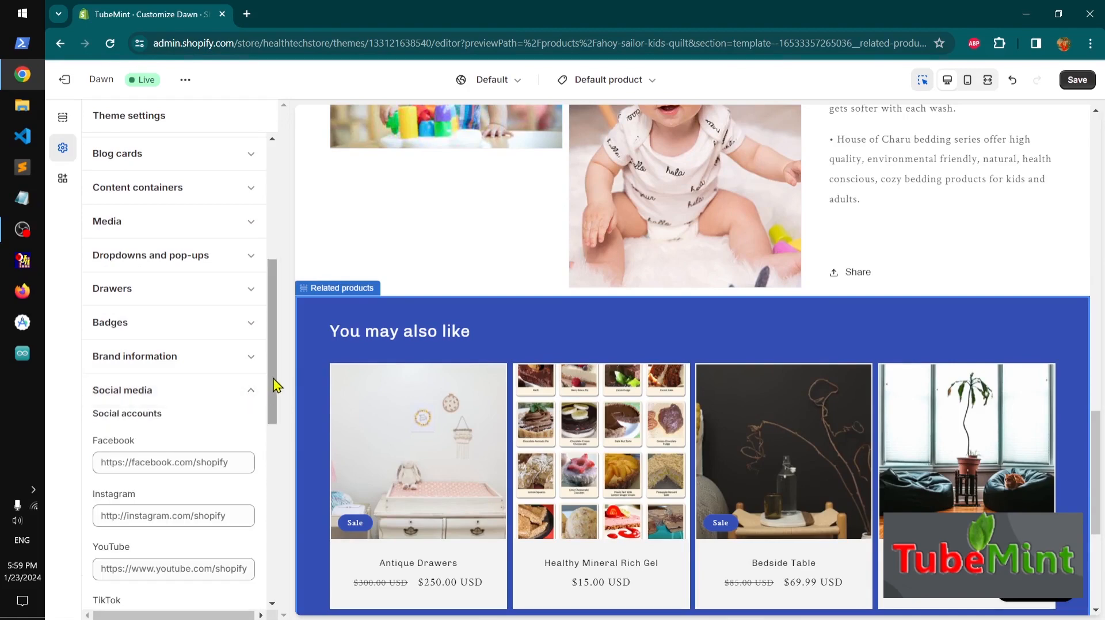
{"action": "scroll", "coordinate": [276, 403], "scroll_direction": "down", "scroll_amount": 4}
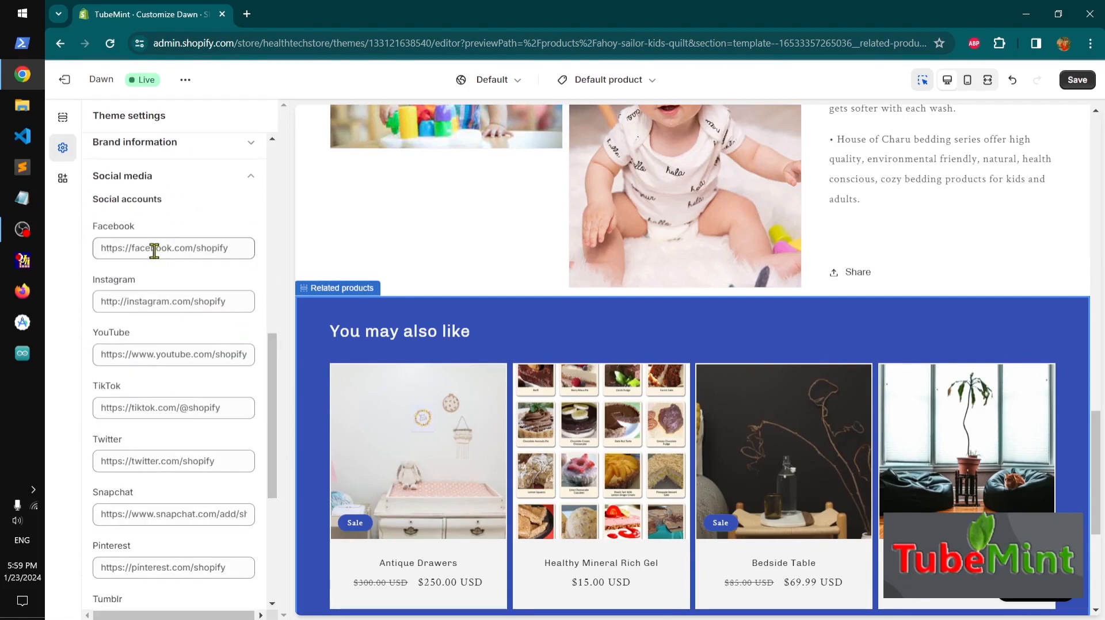
{"action": "left_click", "coordinate": [134, 246]}
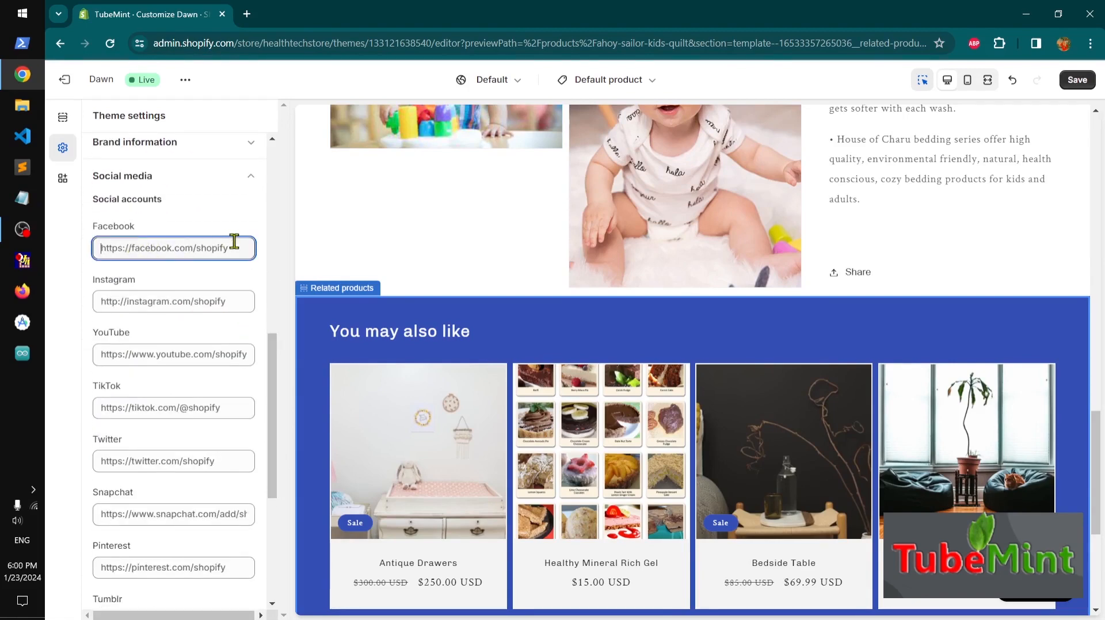
{"action": "type", "text": "htt"}
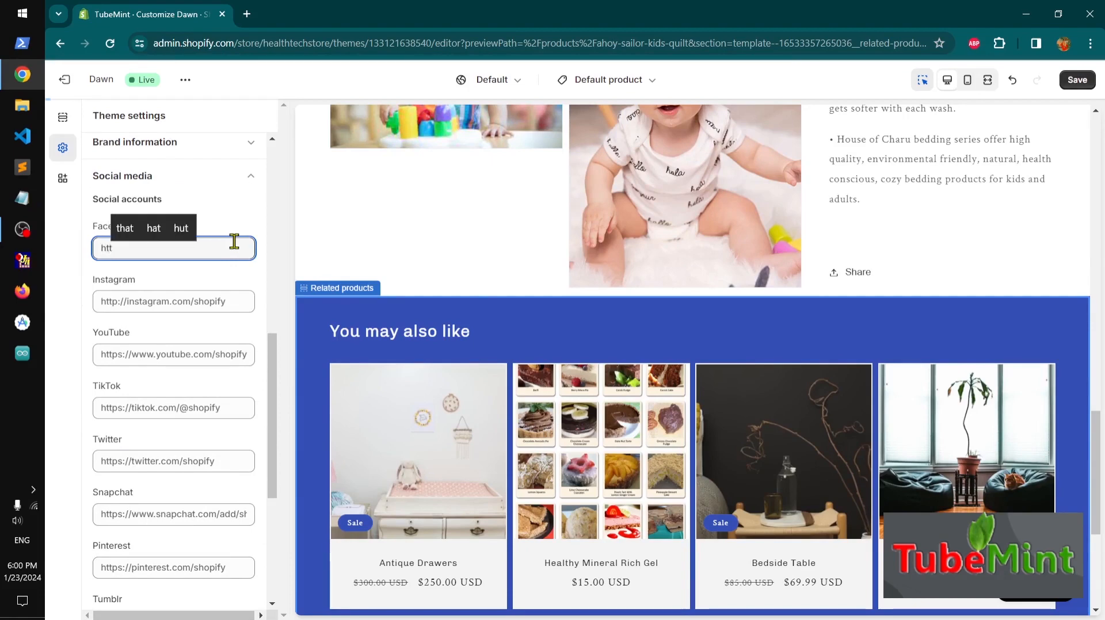
{"action": "type", "text": "ps://f"}
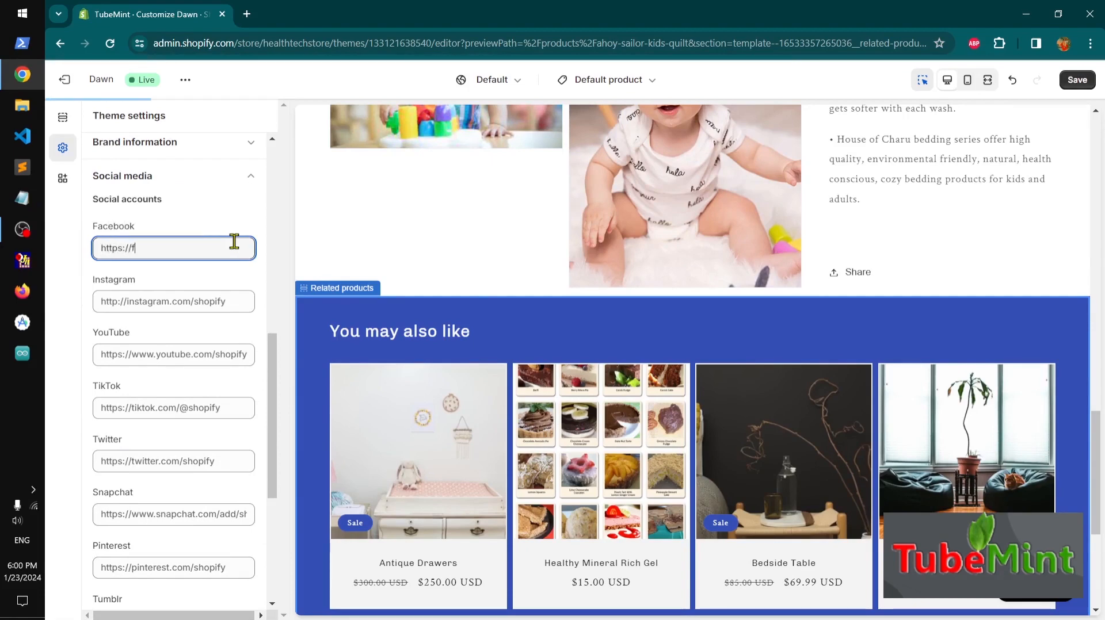
{"action": "type", "text": "acebook."}
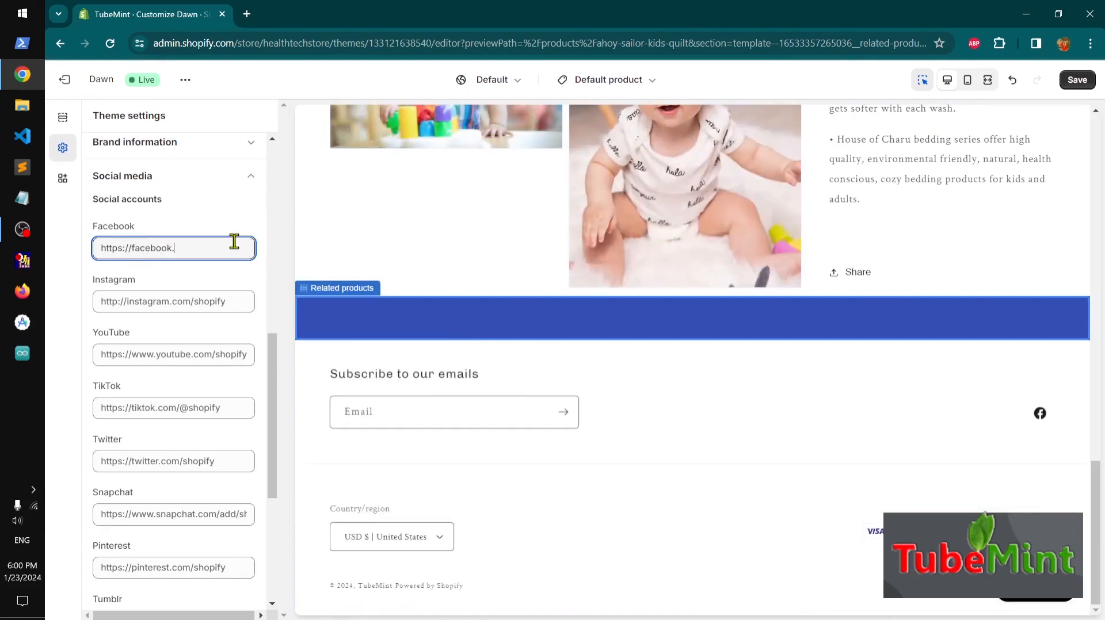
{"action": "type", "text": "com/tubemint"}
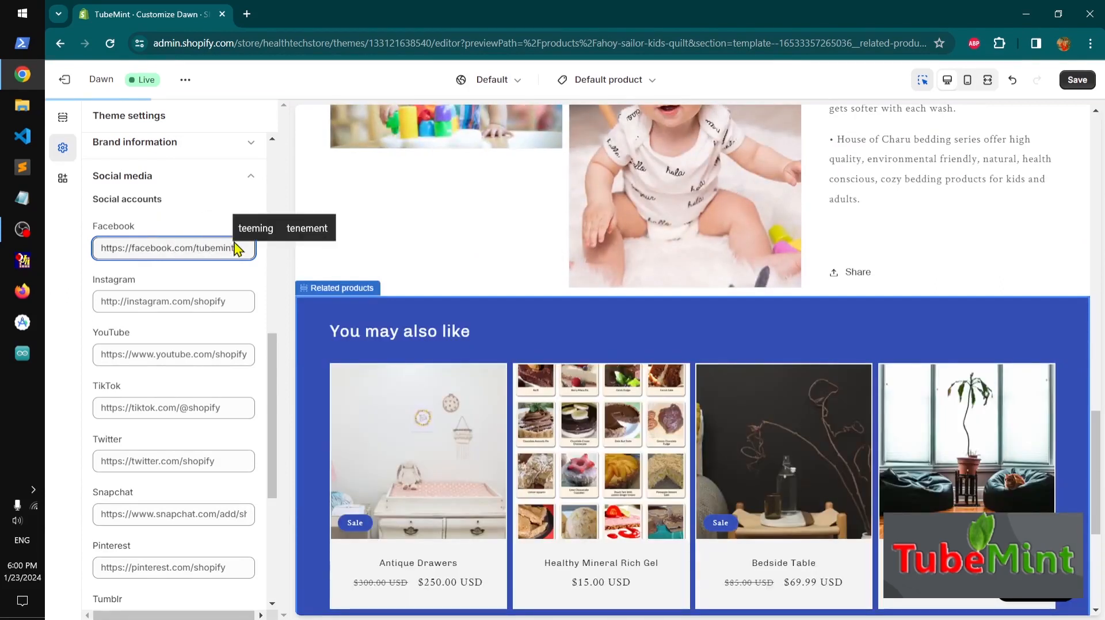
{"action": "key", "text": "ctrl+a"}
{"action": "key", "text": "ctrl+c"}
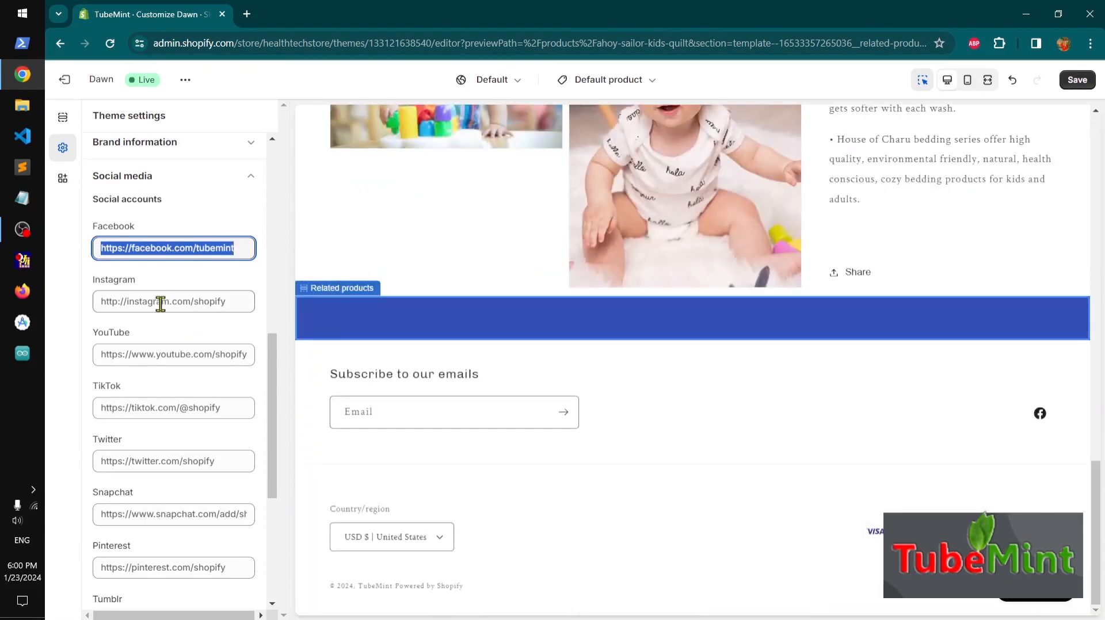
{"action": "left_click", "coordinate": [160, 304]}
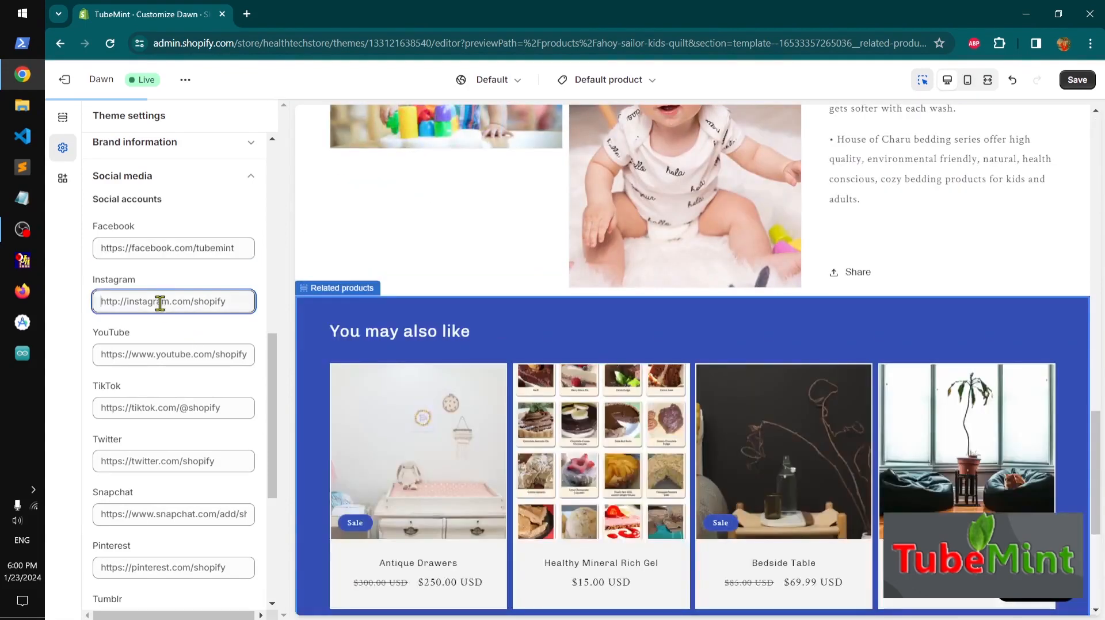
{"action": "key", "text": "ctrl+v"}
{"action": "double_click", "coordinate": [159, 303]}
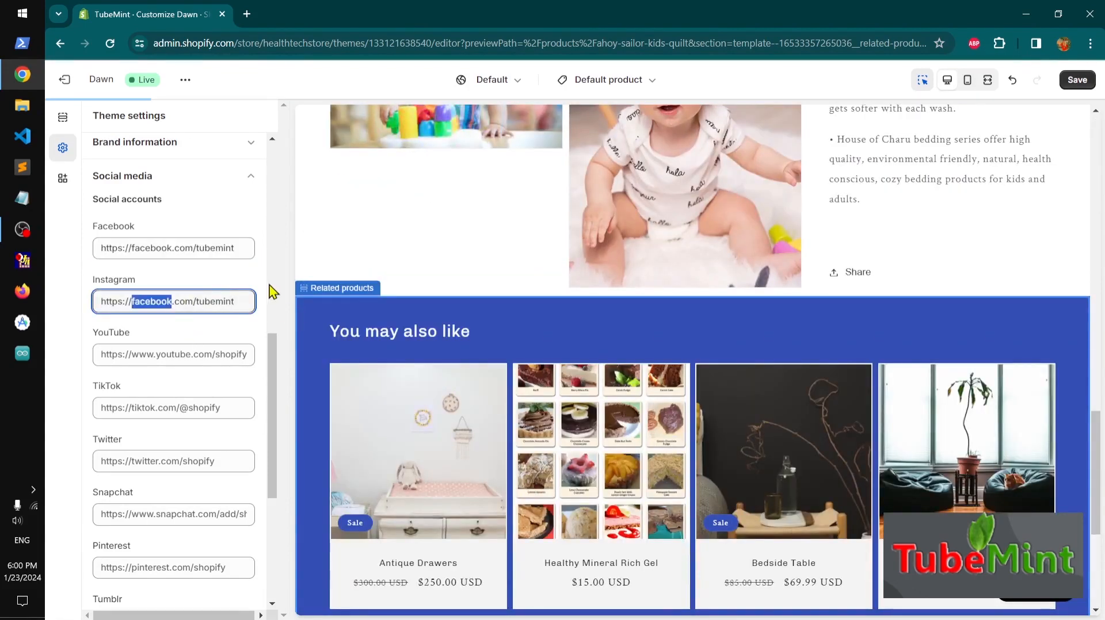
{"action": "type", "text": "in"}
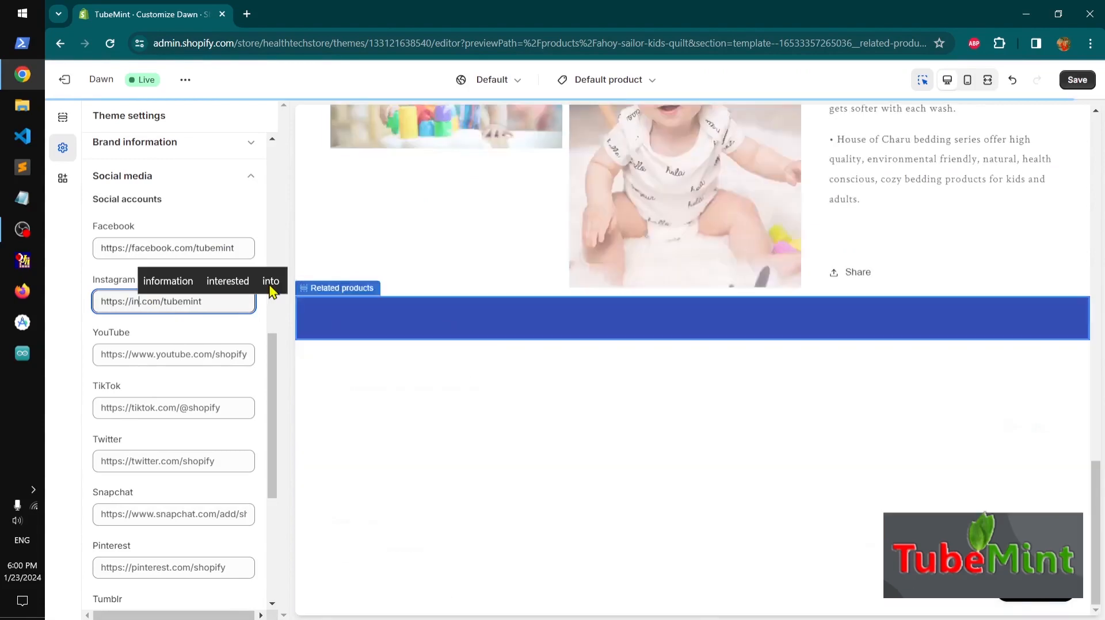
{"action": "type", "text": "s"}
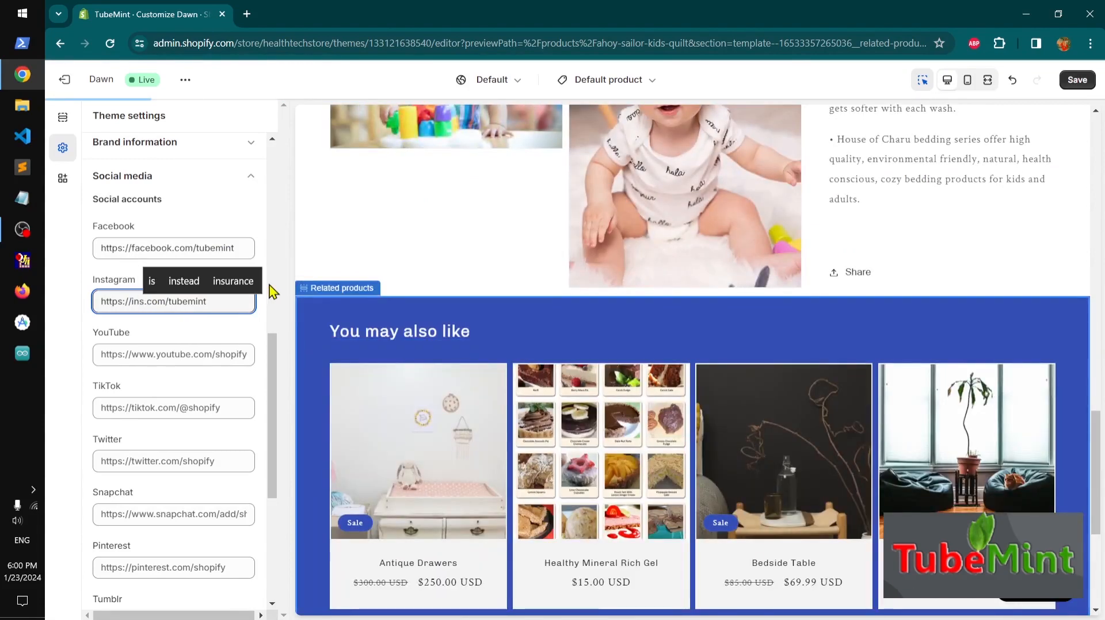
{"action": "type", "text": "tagram"}
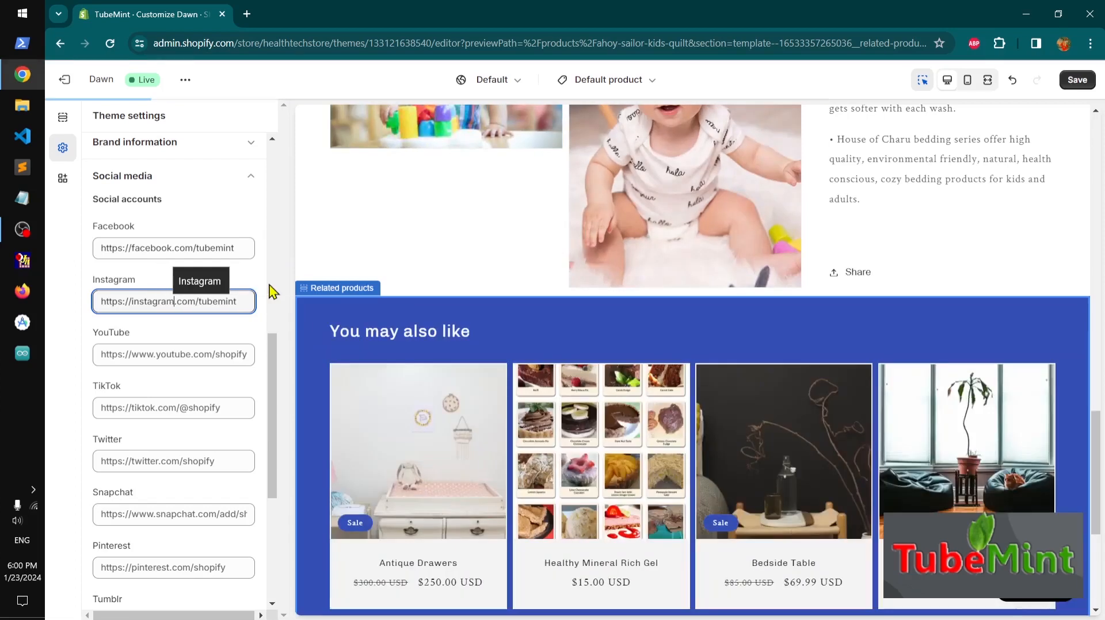
{"action": "left_click", "coordinate": [173, 355]}
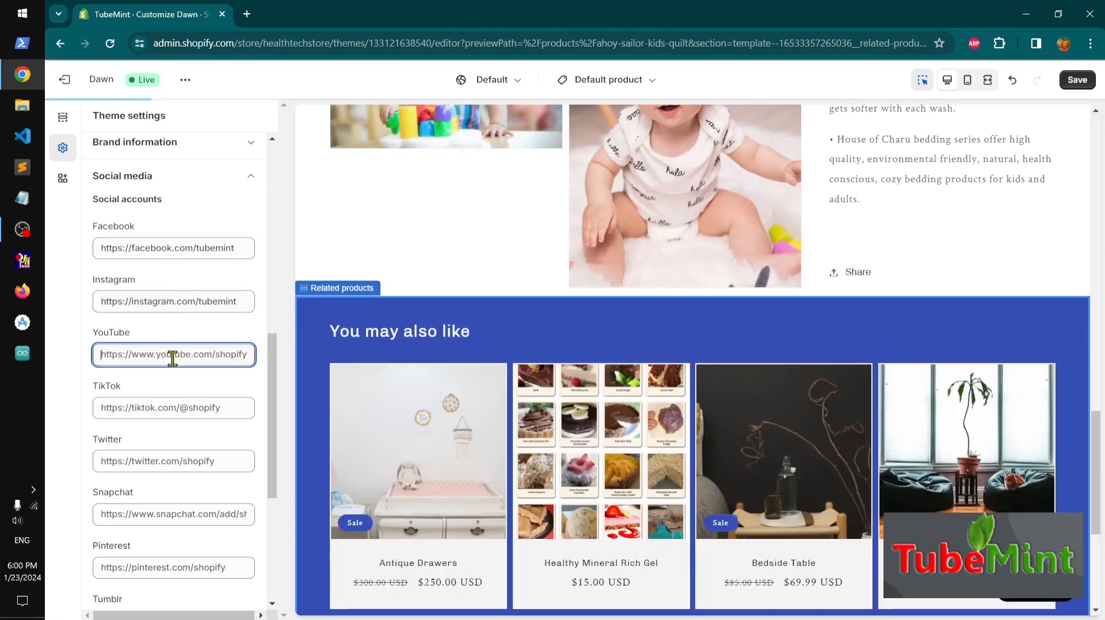
{"action": "key", "text": "ctrl+a"}
{"action": "key", "text": "ctrl+v"}
{"action": "double_click", "coordinate": [153, 355]}
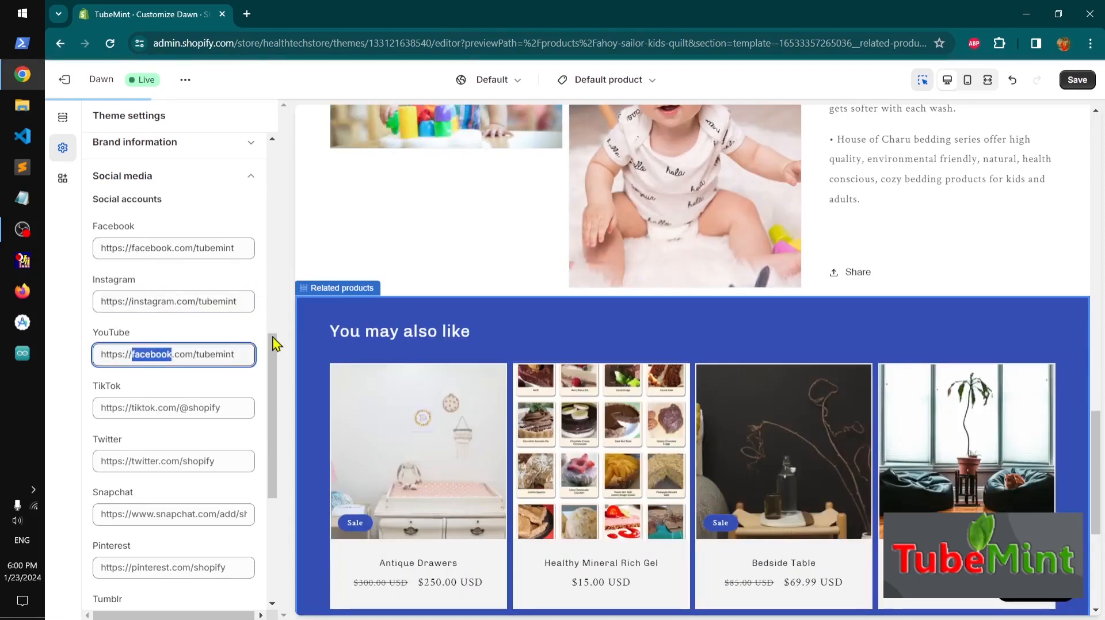
{"action": "type", "text": "tub"}
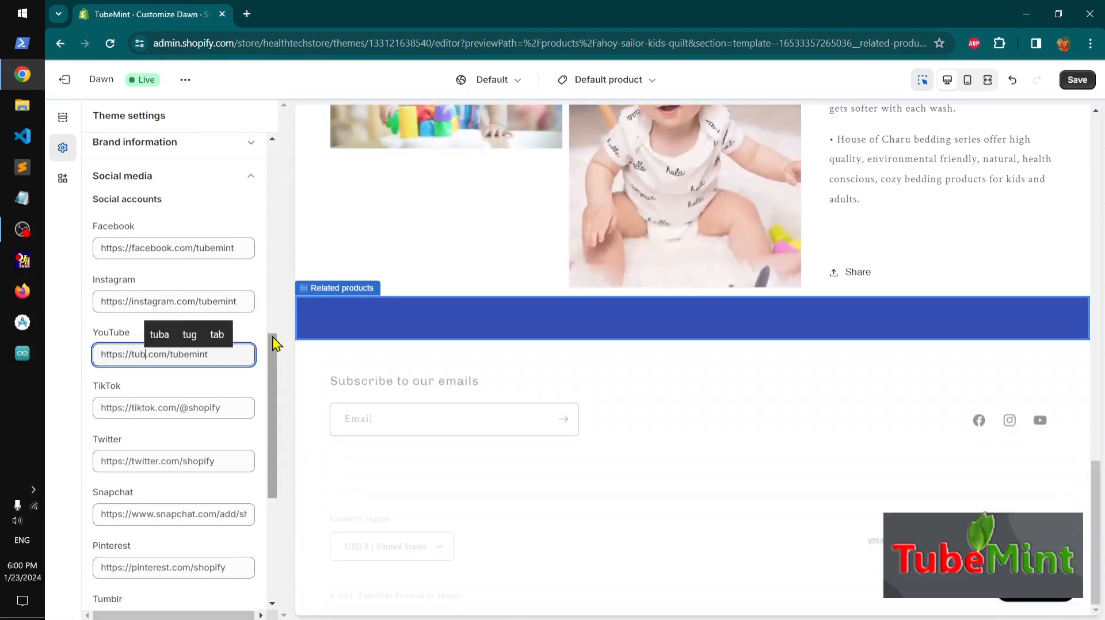
{"action": "key", "text": "BackSpace"}
{"action": "key", "text": "BackSpace"}
{"action": "key", "text": "BackSpace"}
{"action": "type", "text": "youtub"}
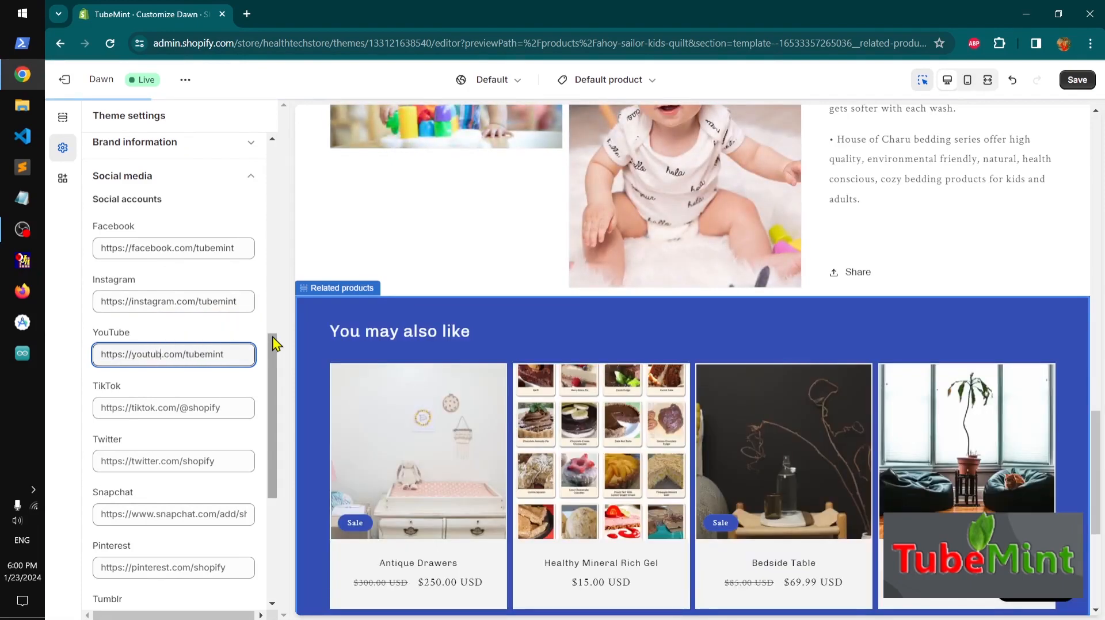
{"action": "type", "text": "e"}
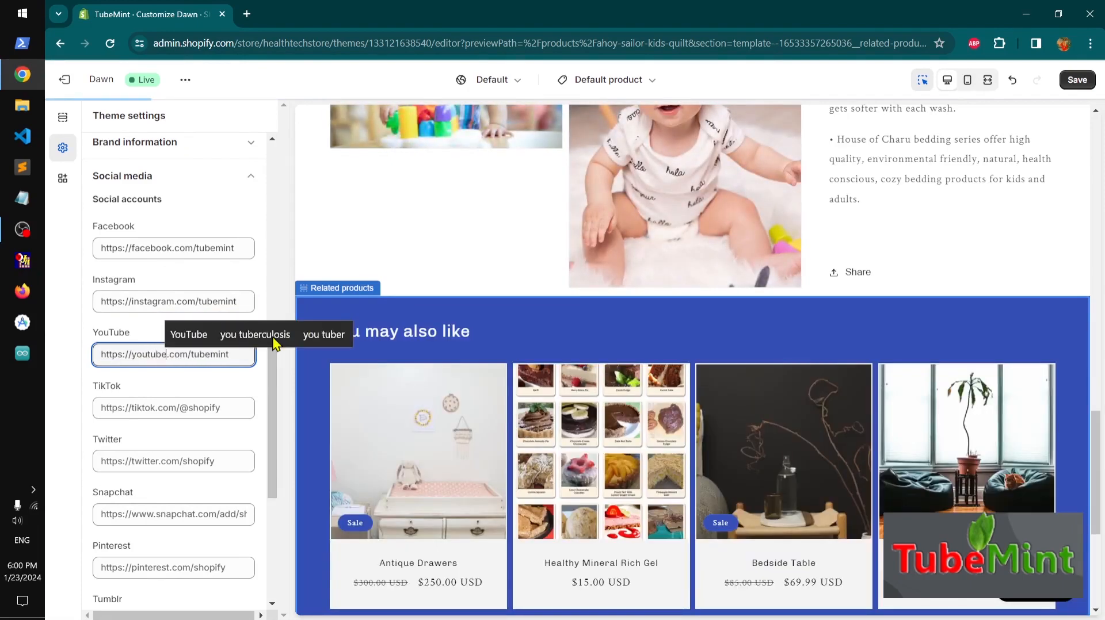
{"action": "left_click", "coordinate": [168, 465]}
{"action": "key", "text": "ctrl+a"}
{"action": "key", "text": "ctrl+v"}
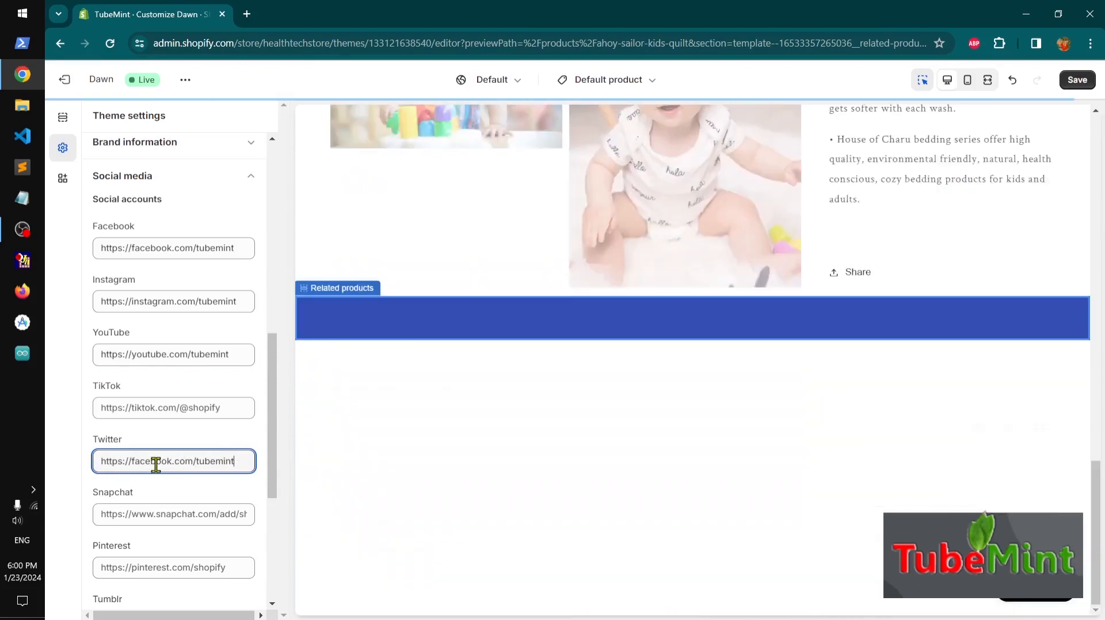
{"action": "double_click", "coordinate": [152, 461]}
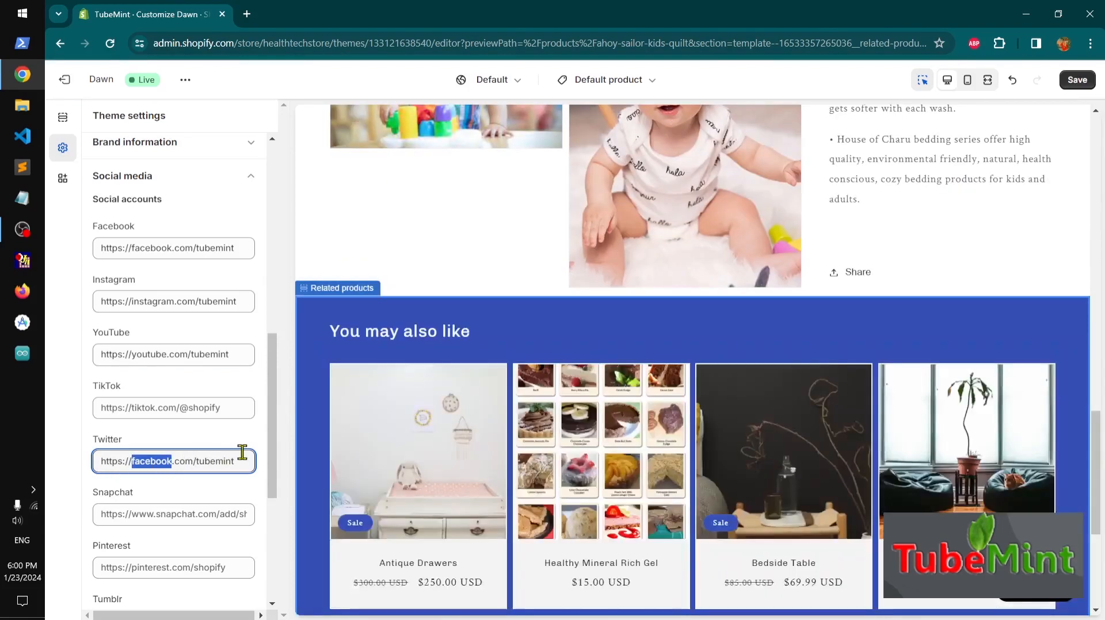
{"action": "type", "text": "twitter"}
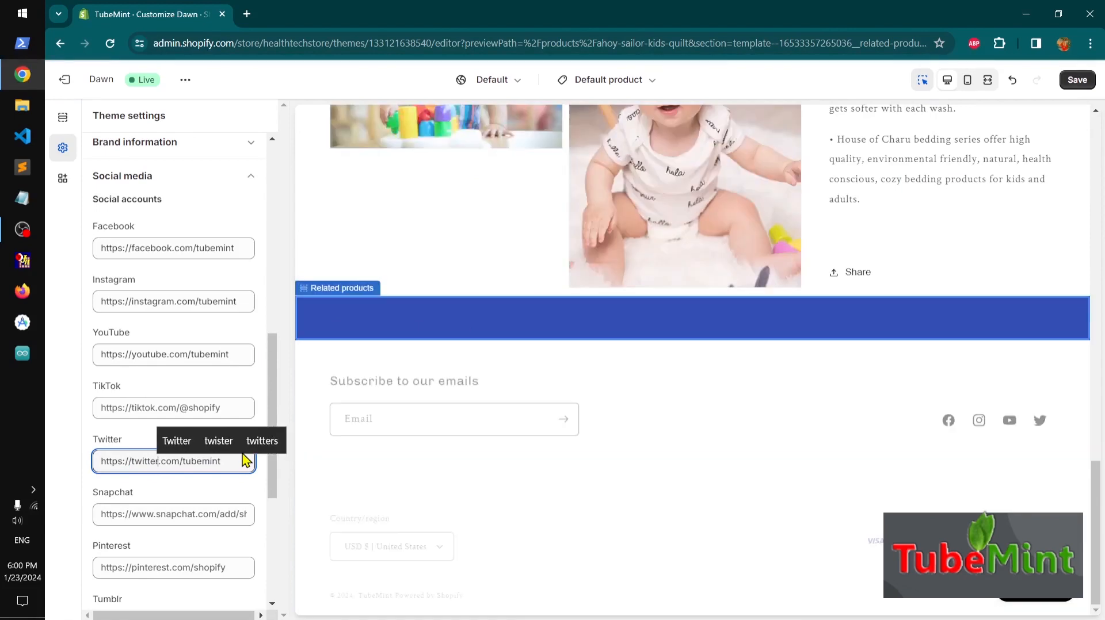
{"action": "scroll", "coordinate": [644, 438], "scroll_direction": "down", "scroll_amount": 5}
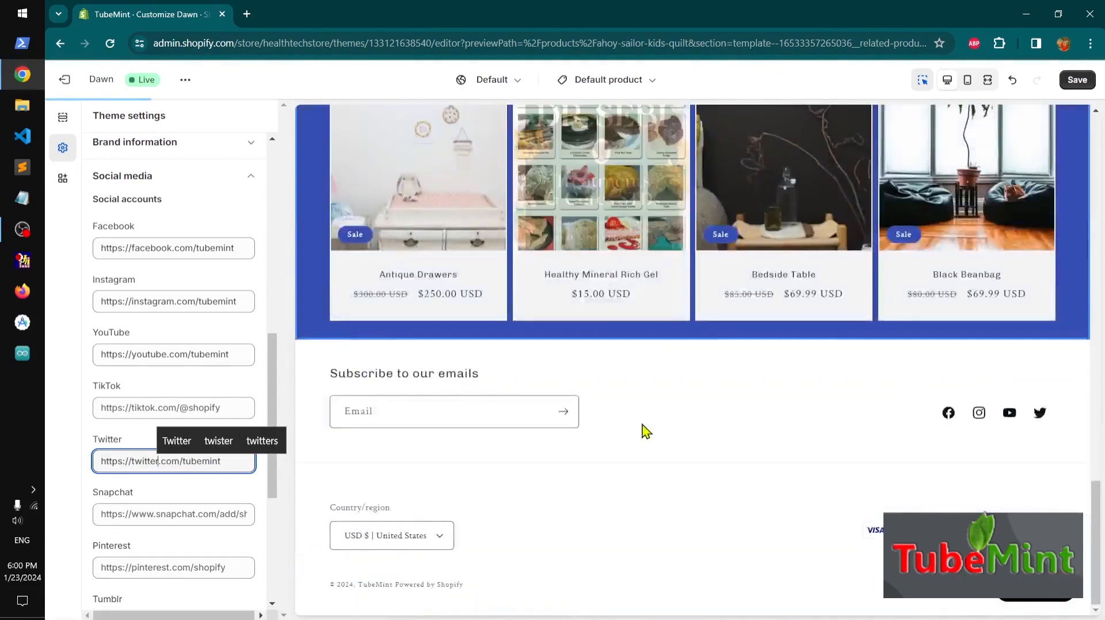
{"action": "left_click", "coordinate": [1077, 80]}
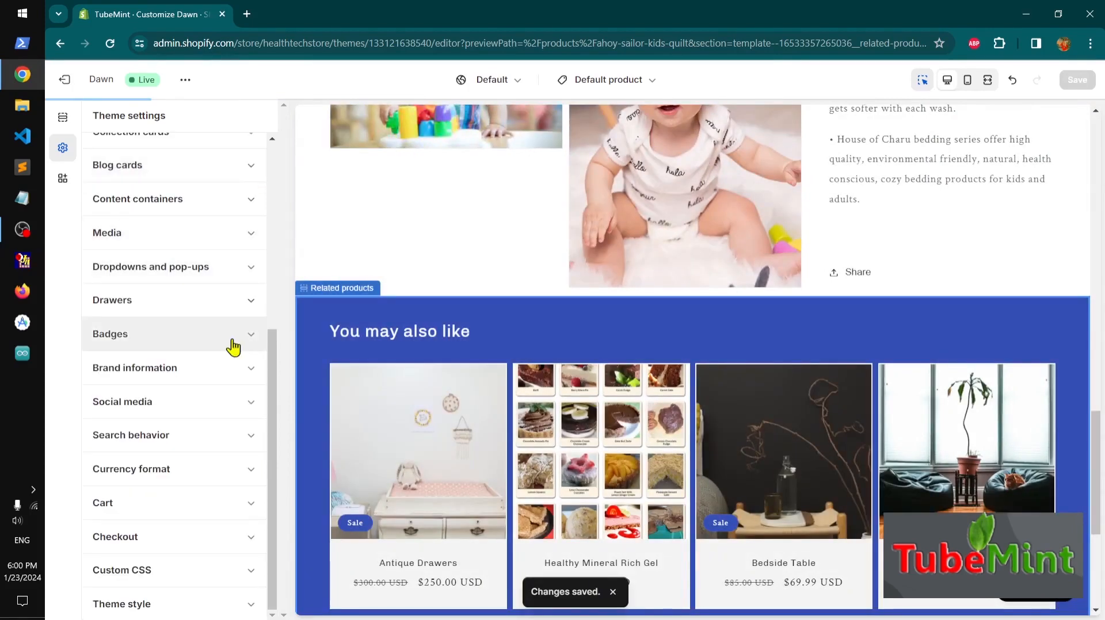
Enable the Show product price option in the search behavior settings
{"action": "left_click", "coordinate": [222, 436]}
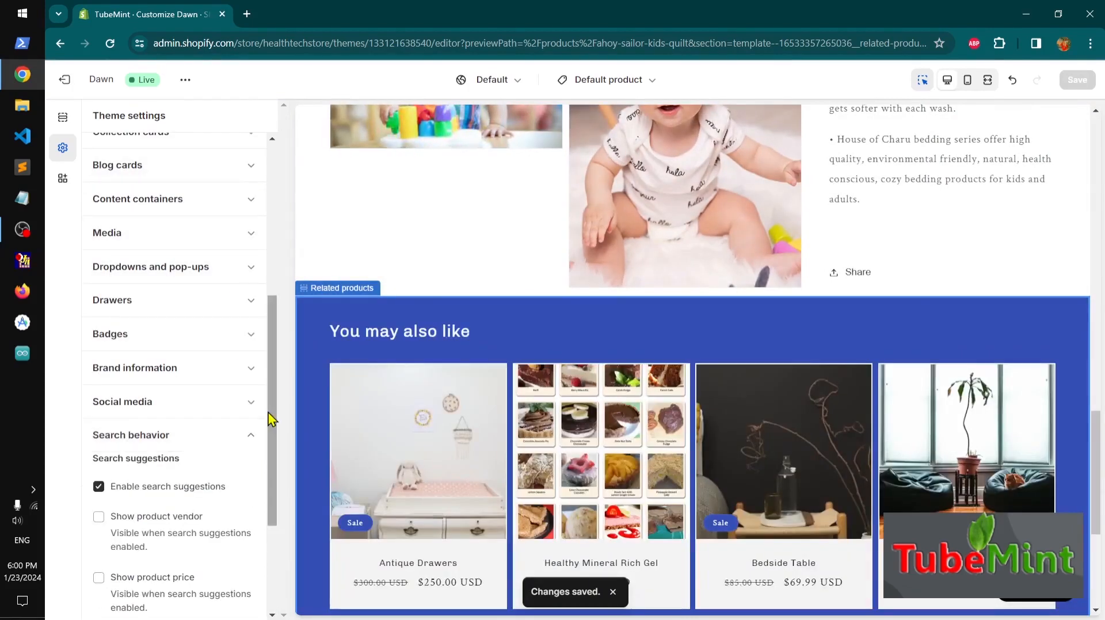
{"action": "scroll", "coordinate": [278, 424], "scroll_direction": "down", "scroll_amount": 2}
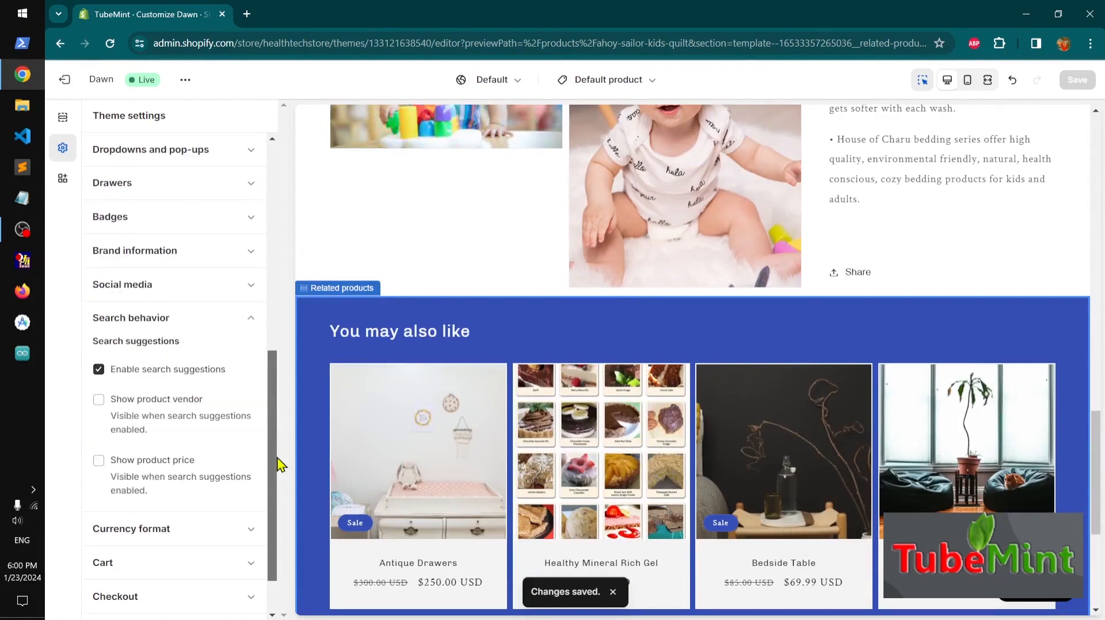
{"action": "left_click", "coordinate": [148, 462]}
{"action": "left_click", "coordinate": [250, 317]}
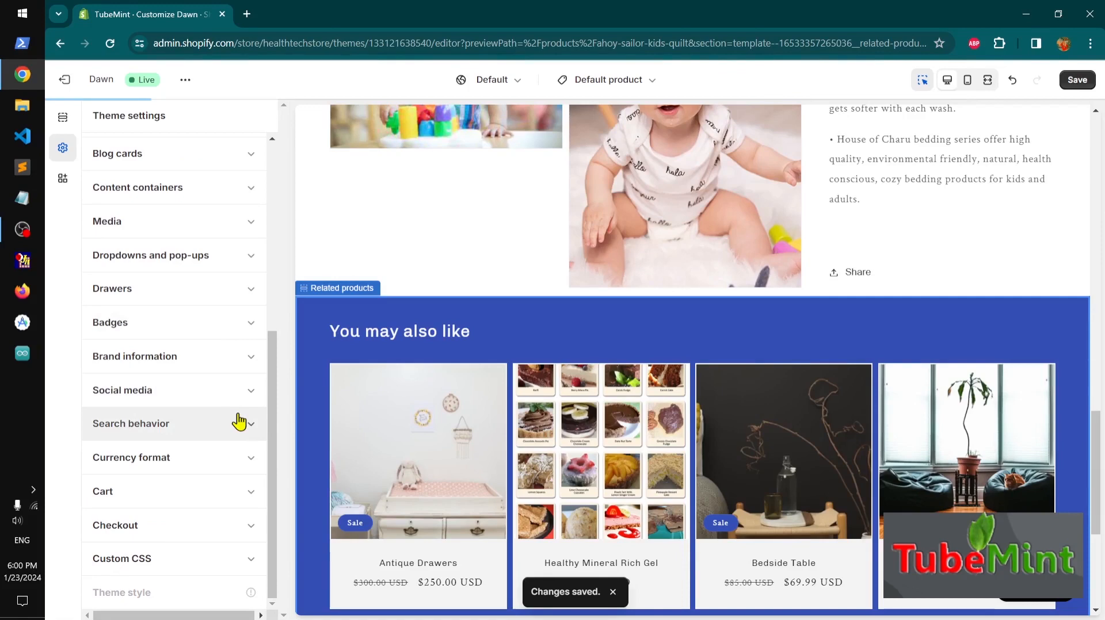
Review the Currency format settings
{"action": "left_click", "coordinate": [244, 468]}
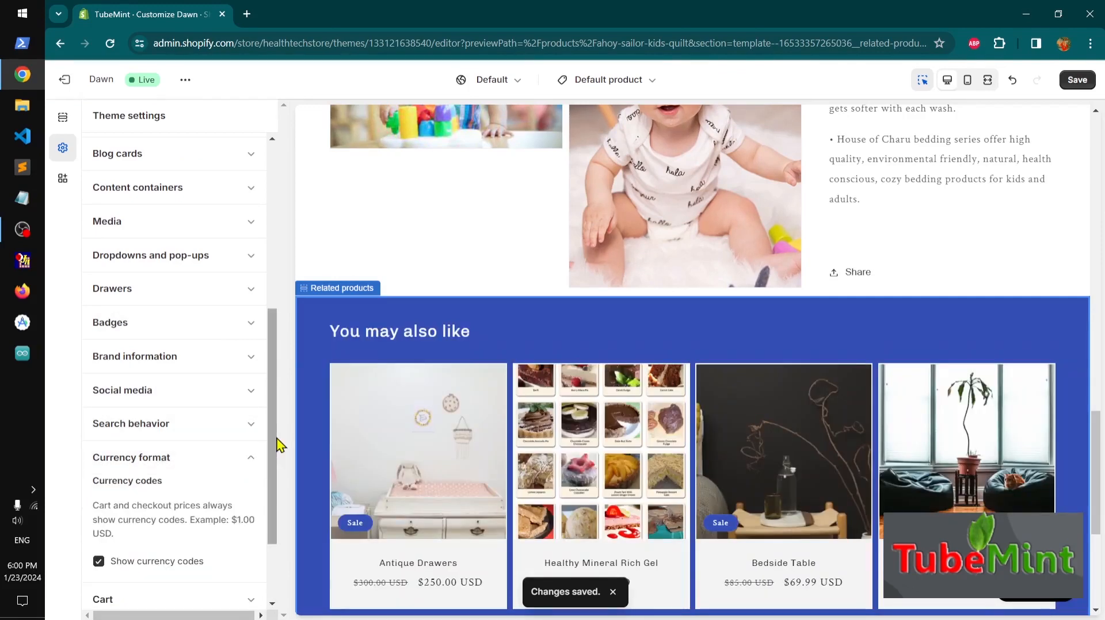
{"action": "scroll", "coordinate": [271, 460], "scroll_direction": "down", "scroll_amount": 2}
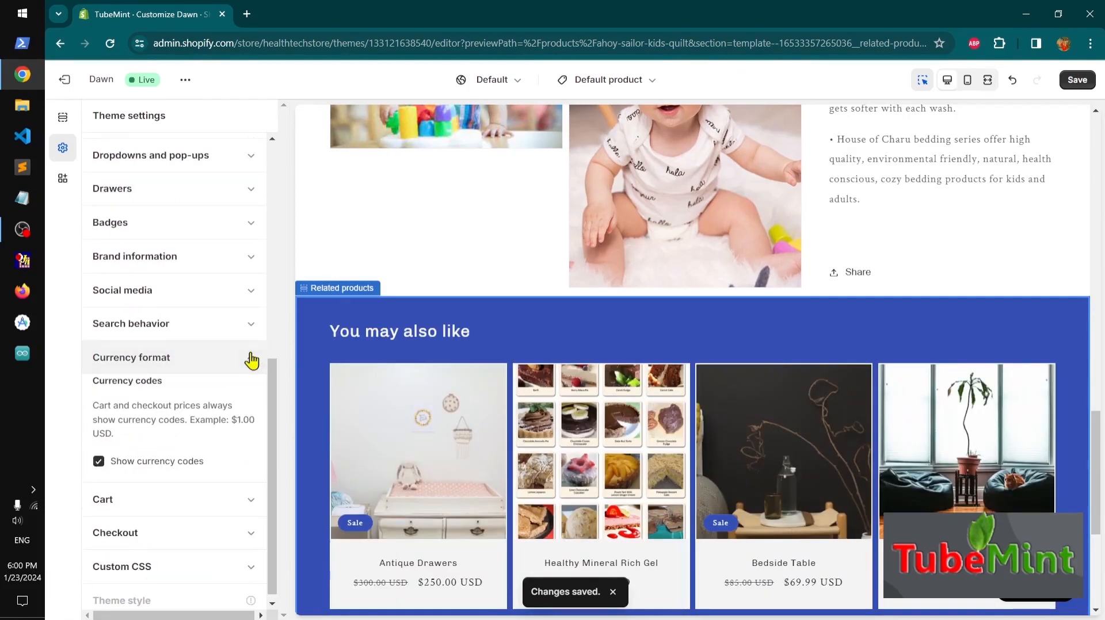
Set the cart type to Drawer and enable both Show vendor and Enable cart note
{"action": "left_click", "coordinate": [251, 361]}
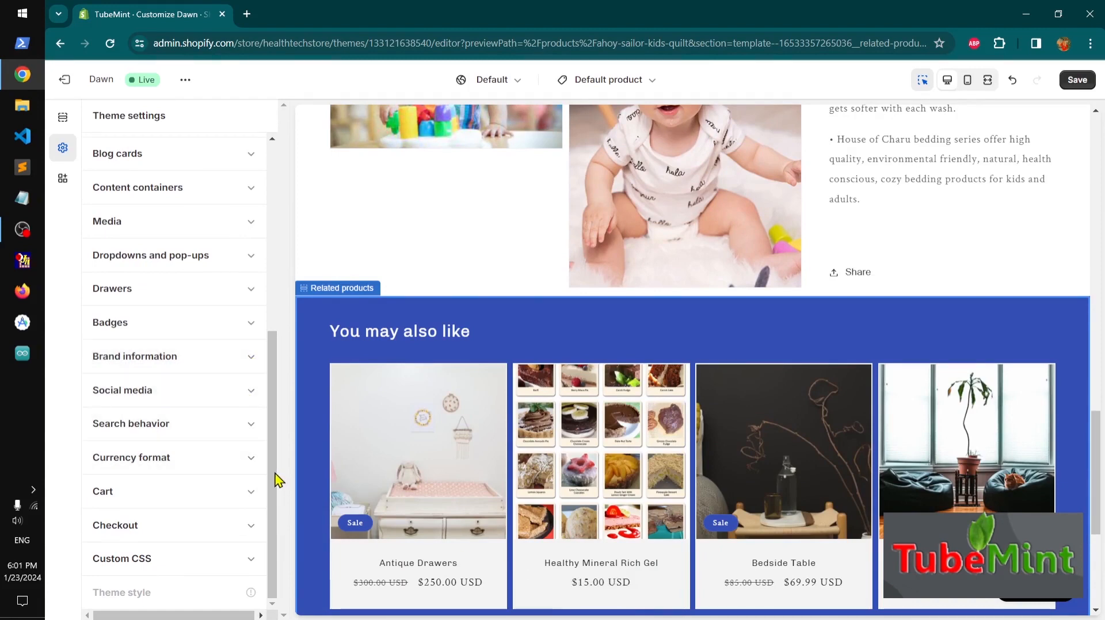
{"action": "left_click", "coordinate": [251, 497]}
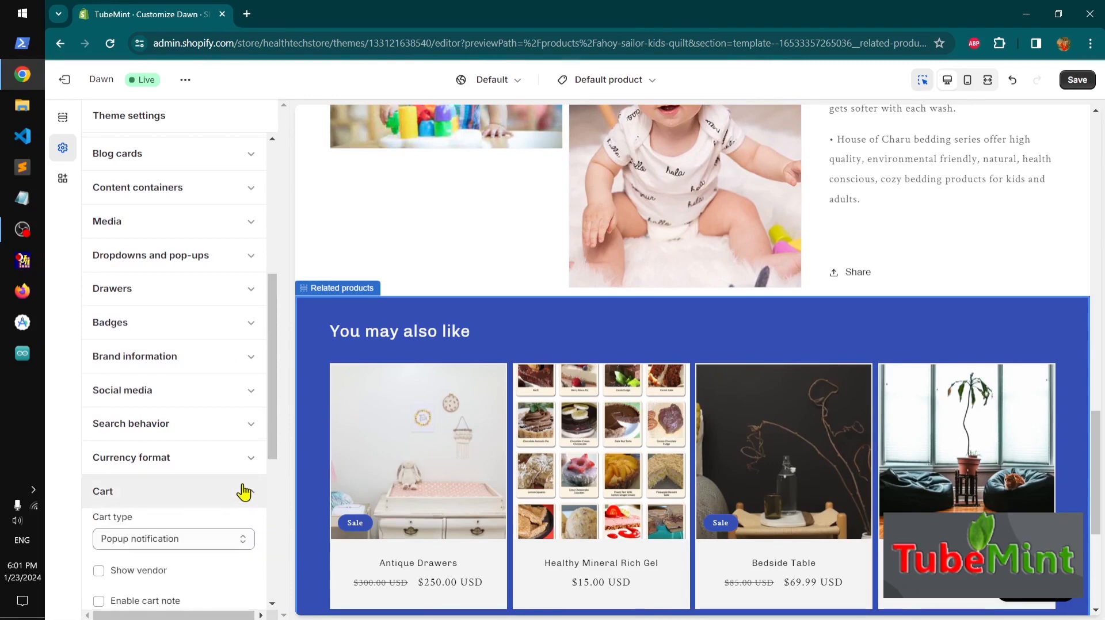
{"action": "scroll", "coordinate": [247, 493], "scroll_direction": "down", "scroll_amount": 4}
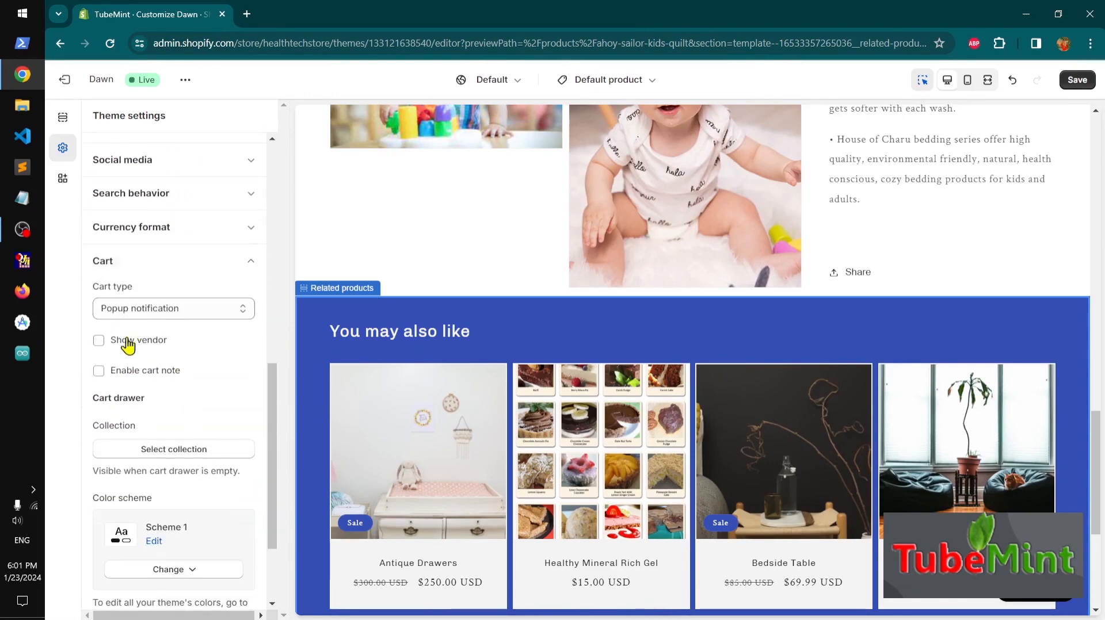
{"action": "left_click", "coordinate": [163, 311]}
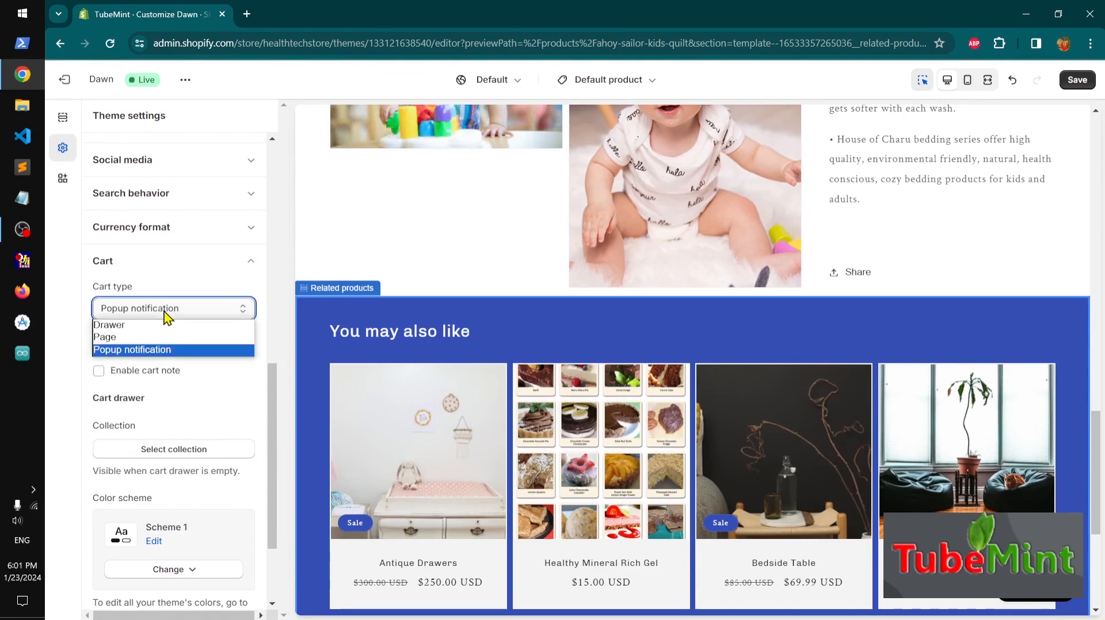
{"action": "left_click", "coordinate": [148, 326]}
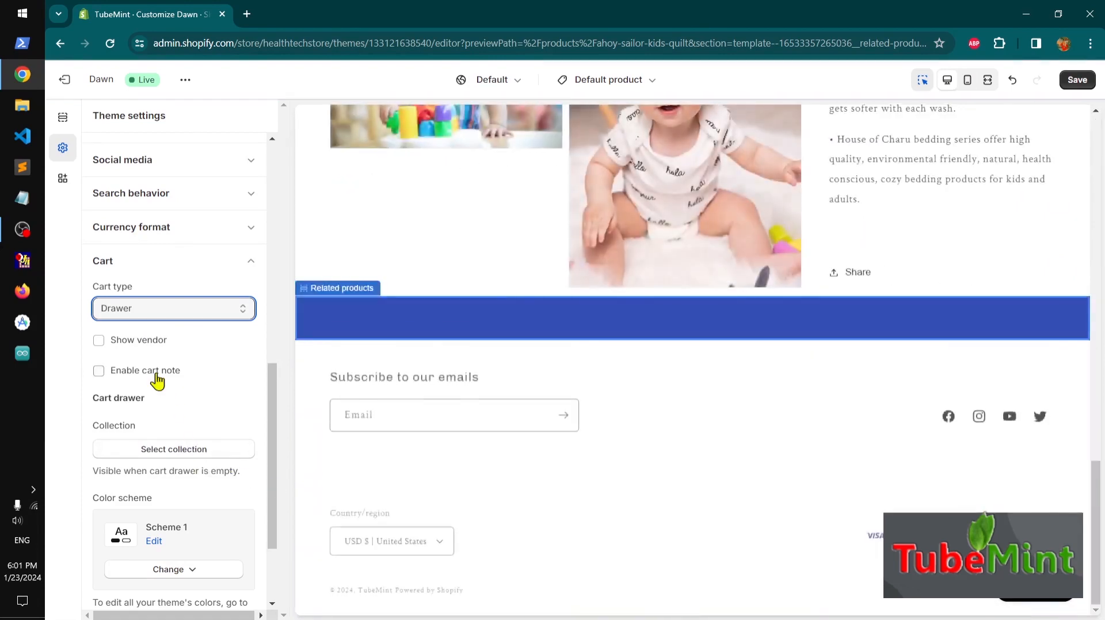
{"action": "left_click", "coordinate": [155, 376]}
{"action": "left_click", "coordinate": [144, 343]}
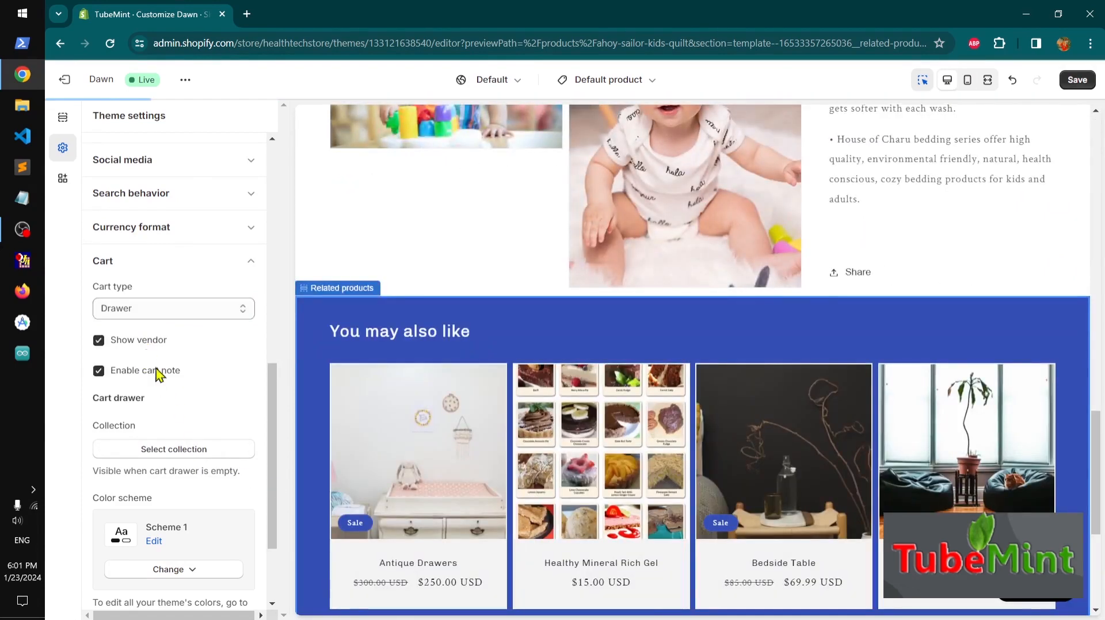
Select the Home page collection for the empty cart drawer
{"action": "left_click", "coordinate": [183, 451]}
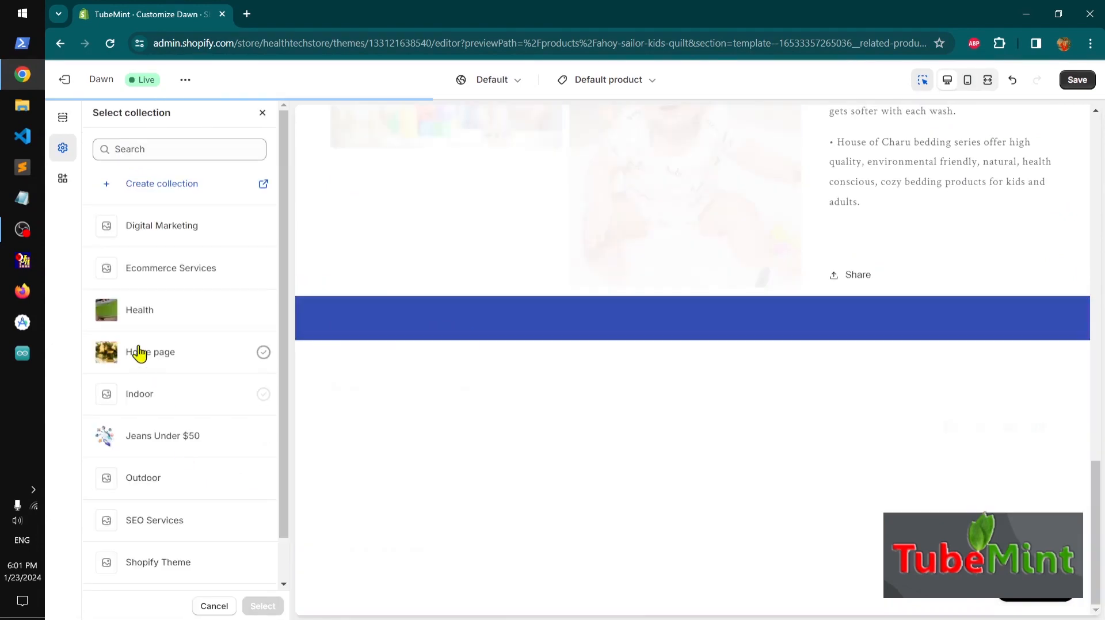
{"action": "left_click", "coordinate": [138, 354]}
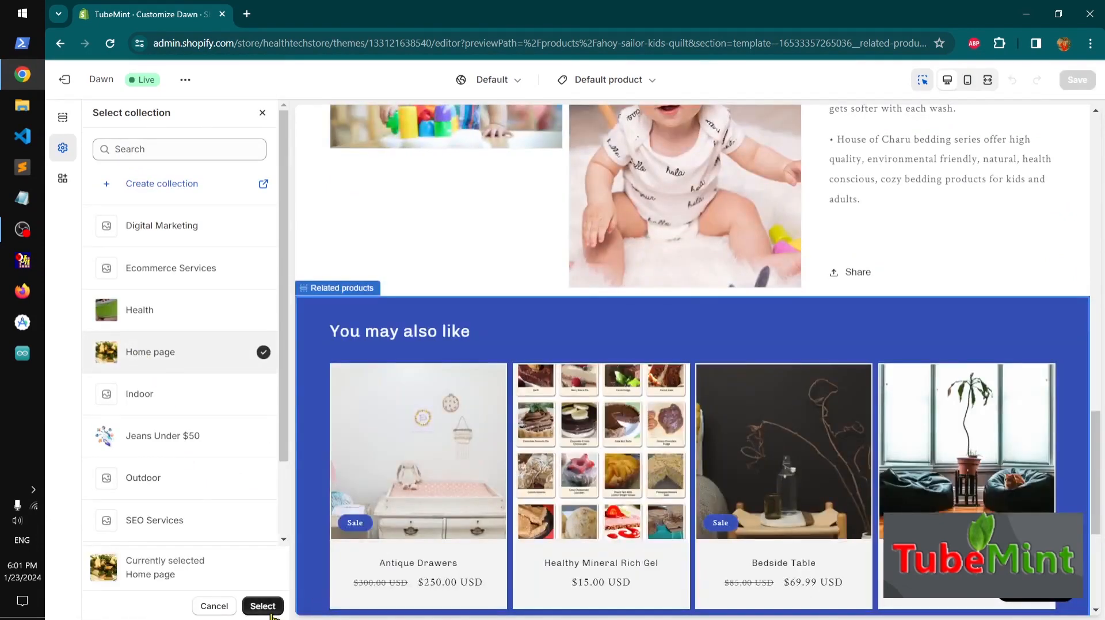
{"action": "left_click", "coordinate": [263, 606]}
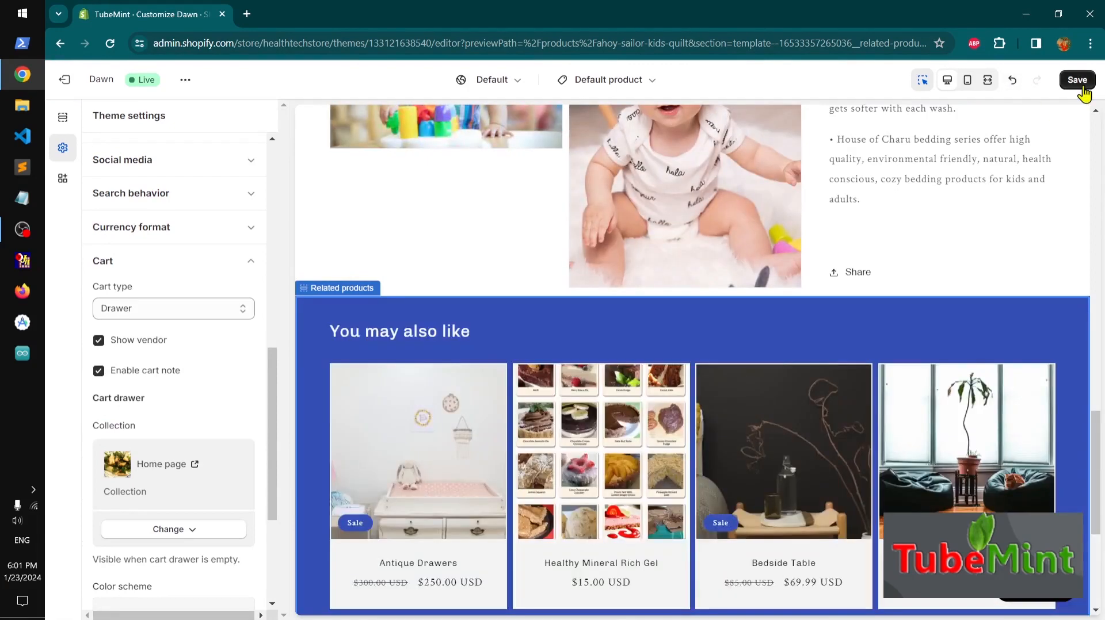
{"action": "left_click", "coordinate": [239, 265]}
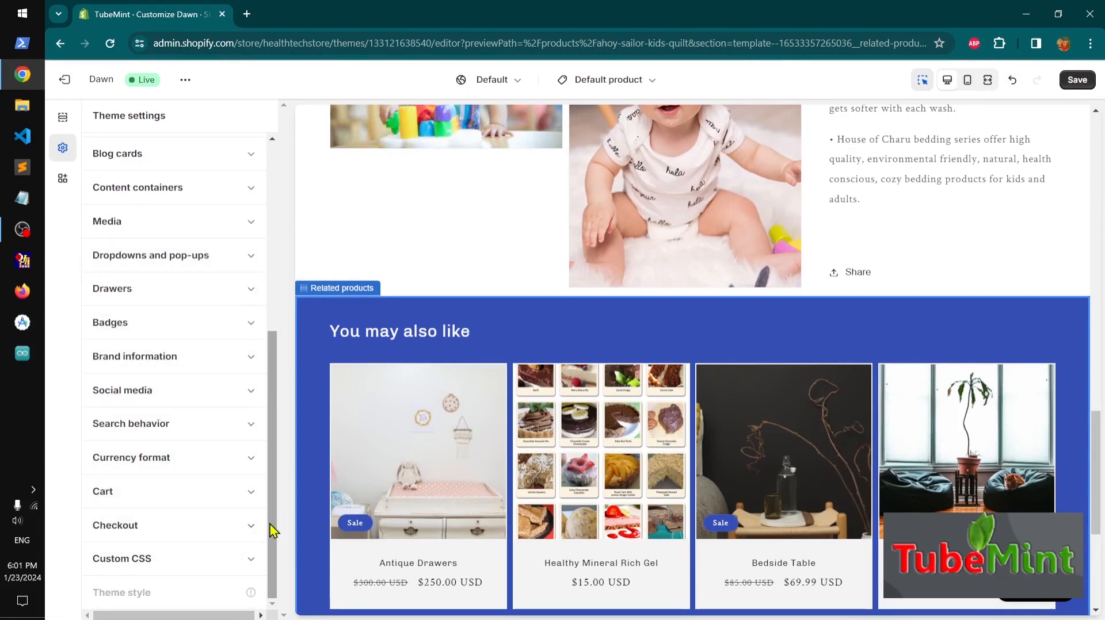
Review the Checkout settings for banner, logo, fonts and colors
{"action": "left_click", "coordinate": [218, 533]}
{"action": "scroll", "coordinate": [182, 491], "scroll_direction": "down", "scroll_amount": 8}
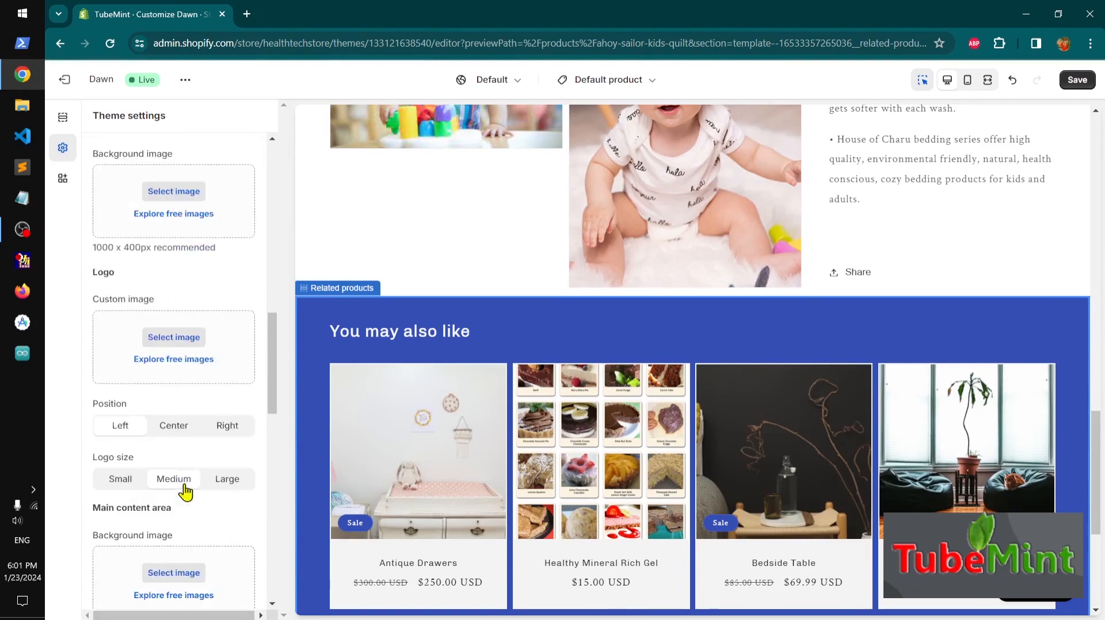
{"action": "scroll", "coordinate": [187, 510], "scroll_direction": "down", "scroll_amount": 10}
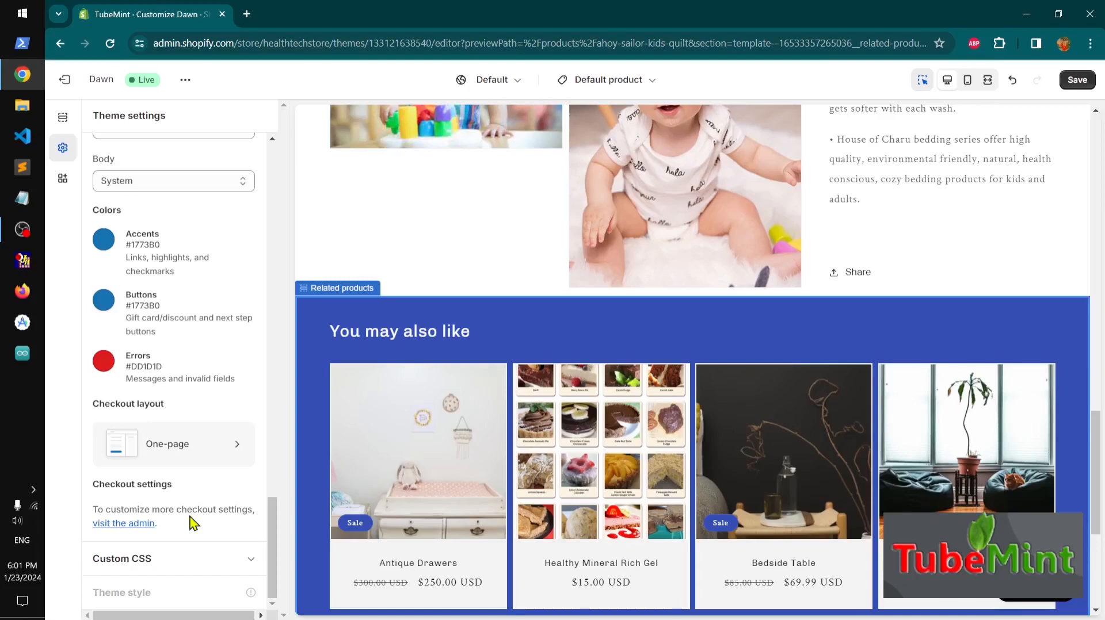
{"action": "scroll", "coordinate": [193, 524], "scroll_direction": "up", "scroll_amount": 8}
{"action": "scroll", "coordinate": [194, 524], "scroll_direction": "up", "scroll_amount": 5}
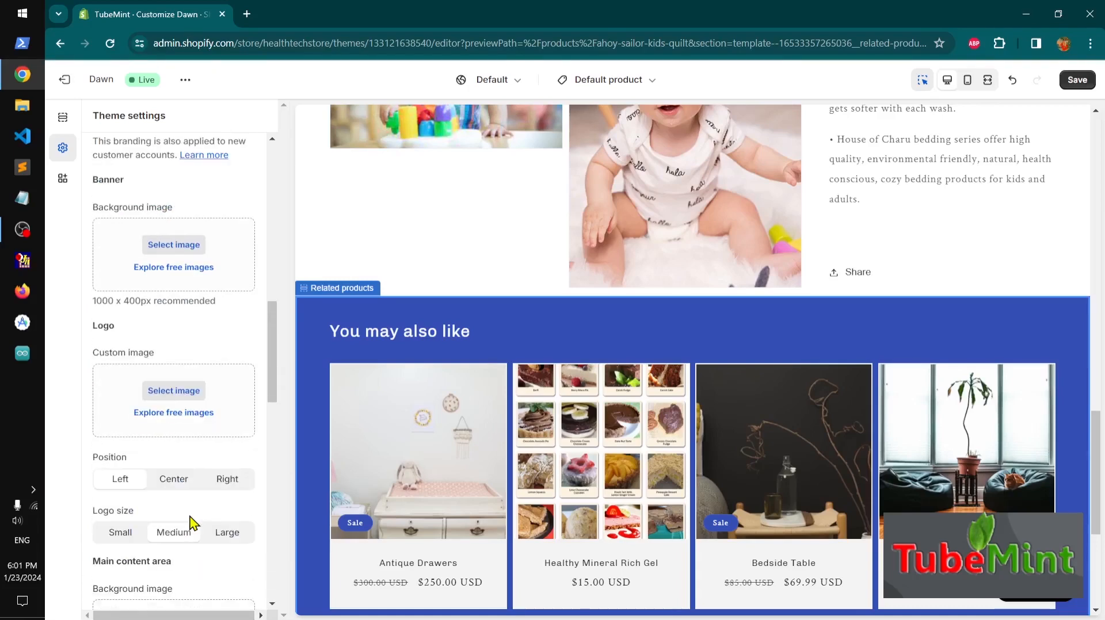
{"action": "scroll", "coordinate": [193, 524], "scroll_direction": "up", "scroll_amount": 4}
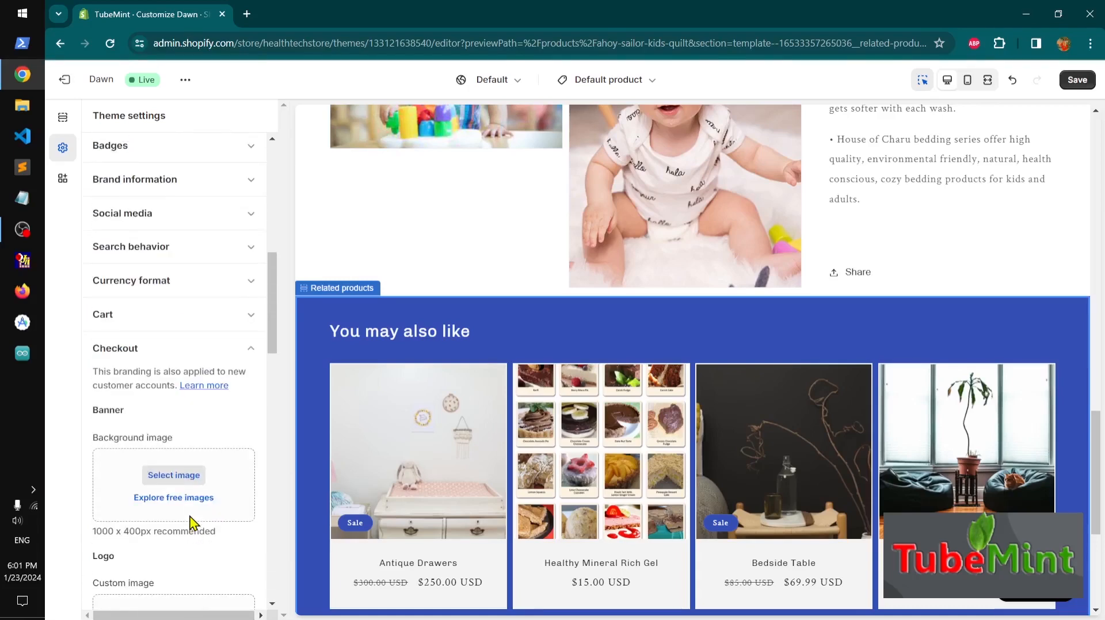
{"action": "left_click", "coordinate": [239, 348]}
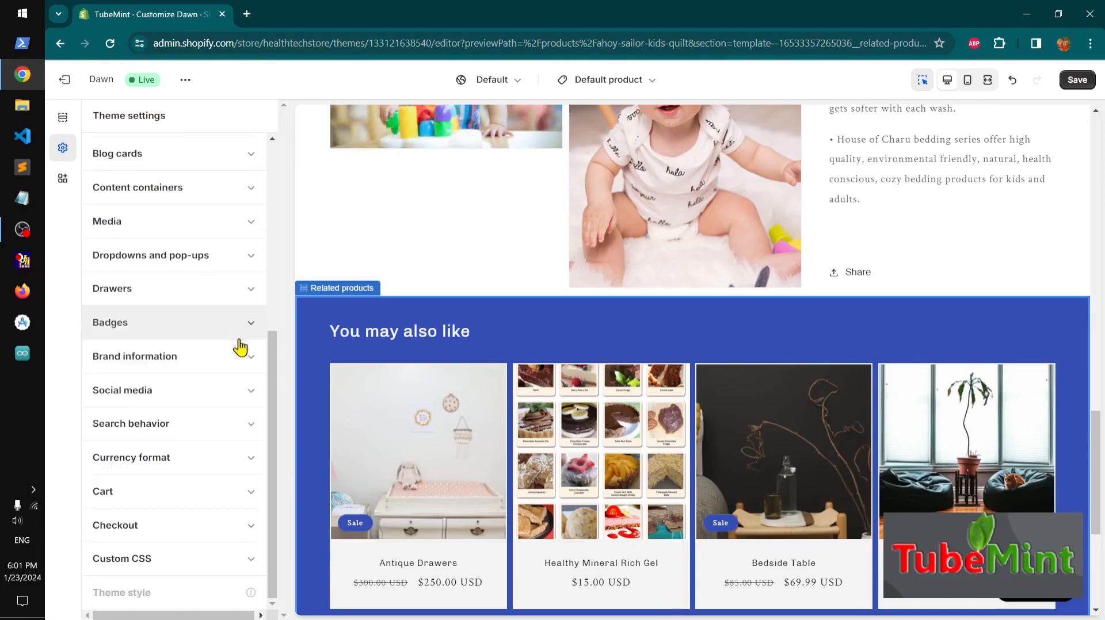
Review the Custom CSS code in the theme settings
{"action": "left_click", "coordinate": [240, 567]}
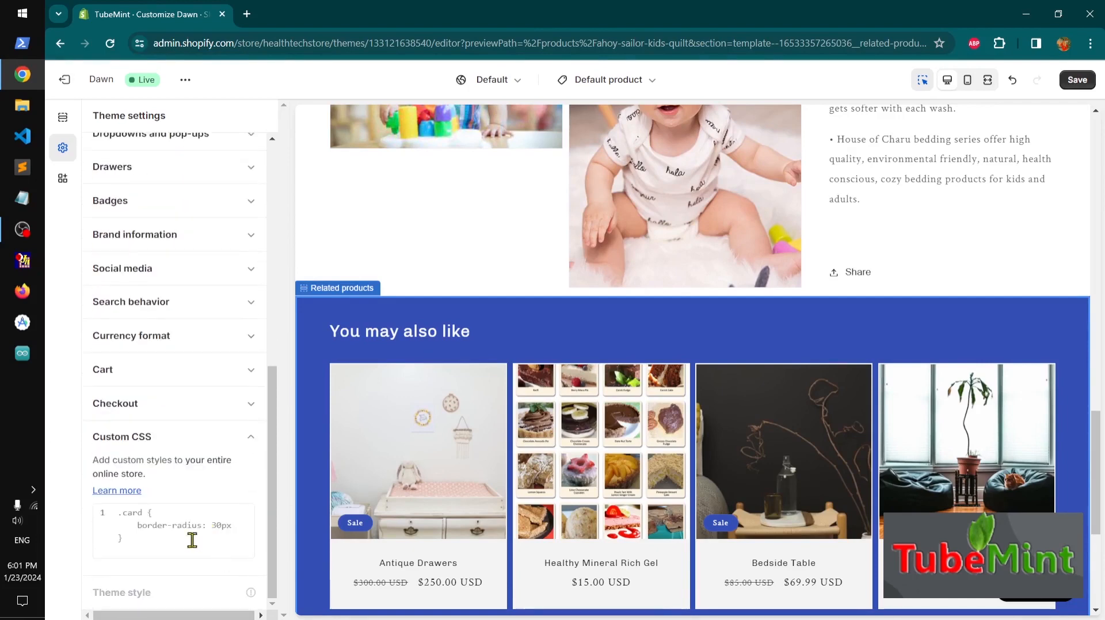
{"action": "left_click", "coordinate": [157, 531]}
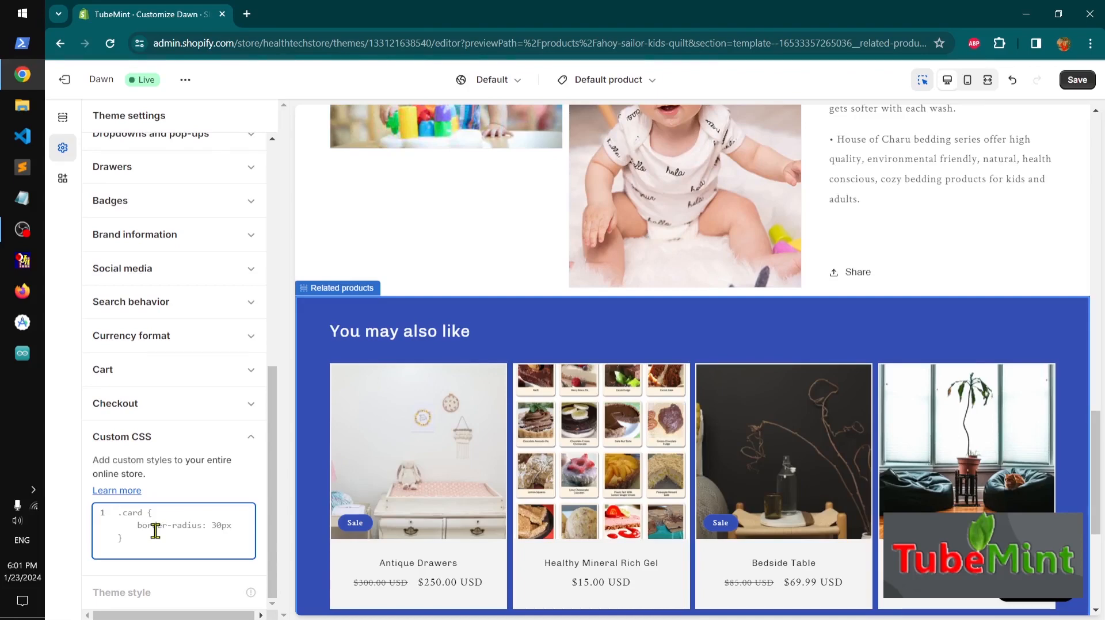
{"action": "scroll", "coordinate": [155, 531], "scroll_direction": "up", "scroll_amount": 8}
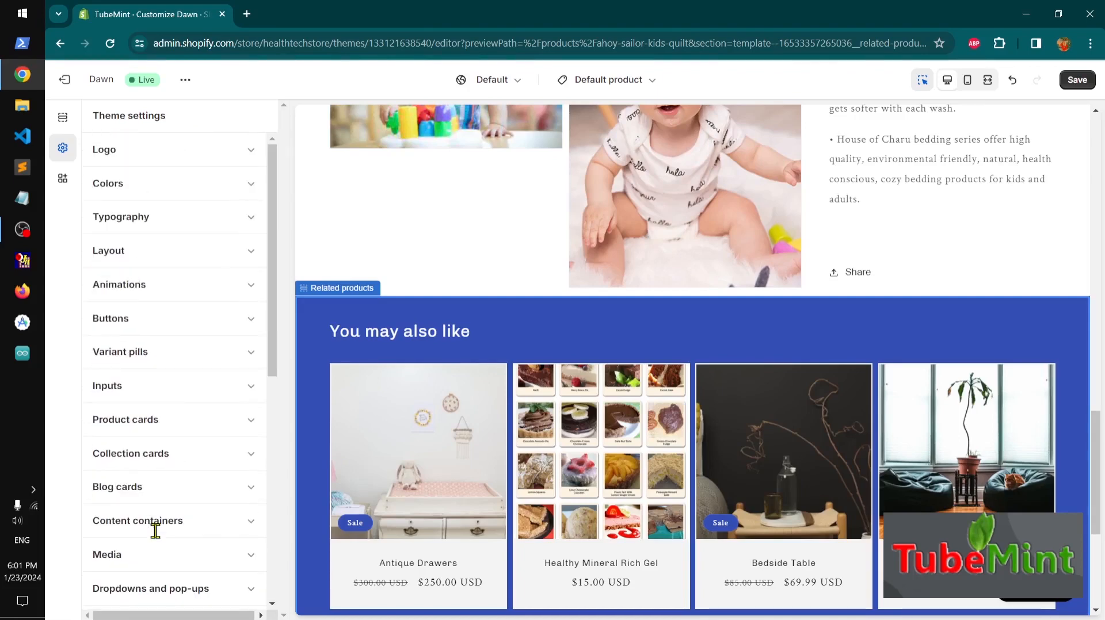
{"action": "scroll", "coordinate": [436, 459], "scroll_direction": "up", "scroll_amount": 15}
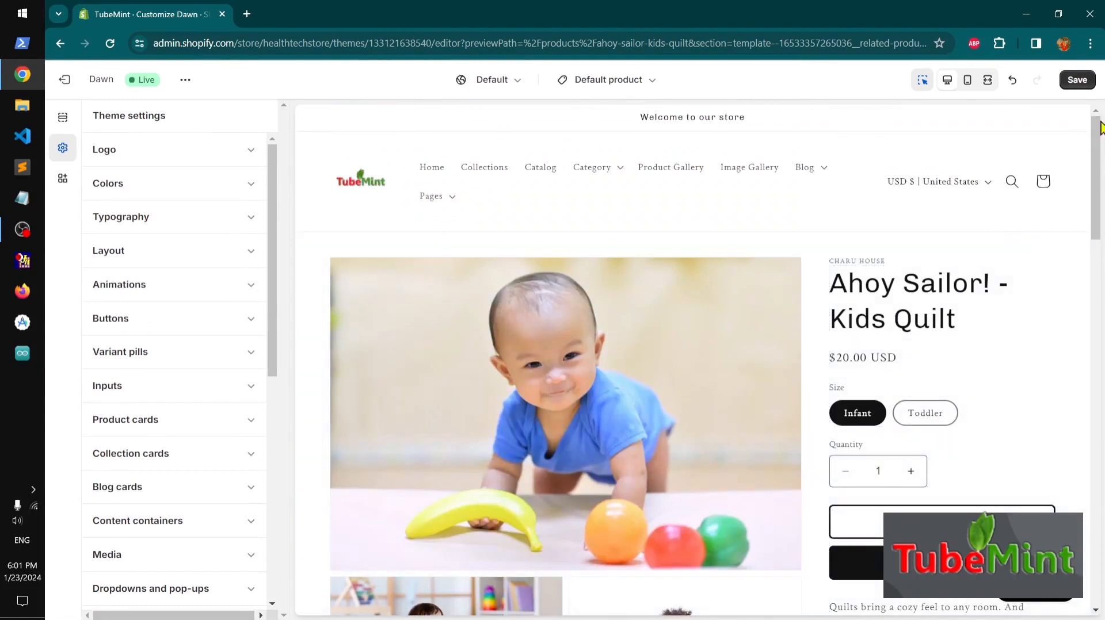
Save the theme settings and open the live store view in a new tab
{"action": "left_click", "coordinate": [1080, 81]}
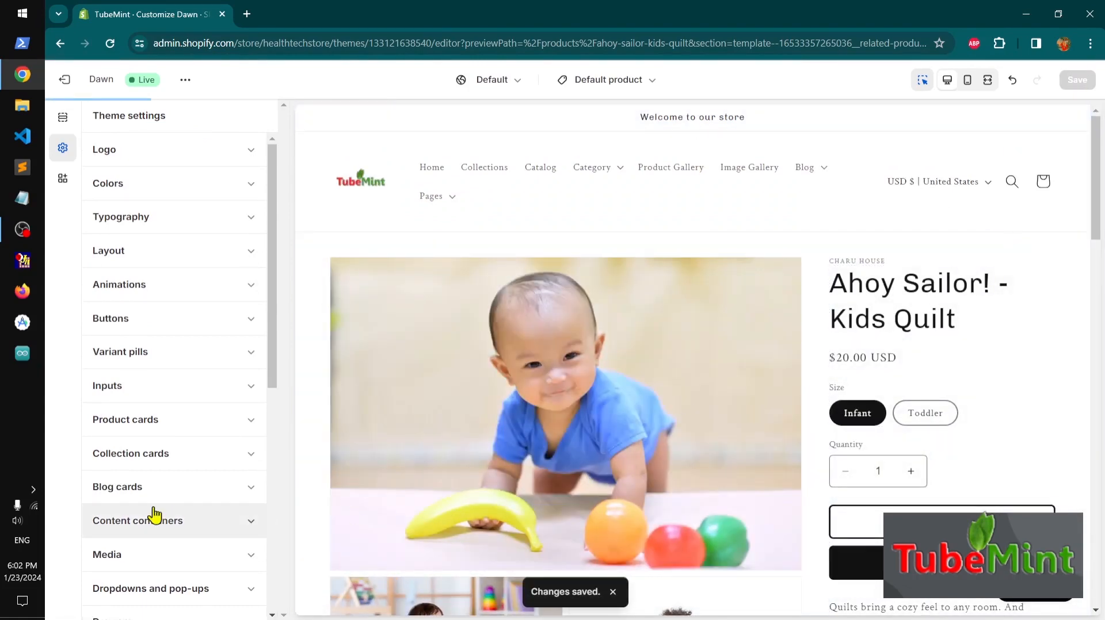
{"action": "left_click", "coordinate": [184, 79]}
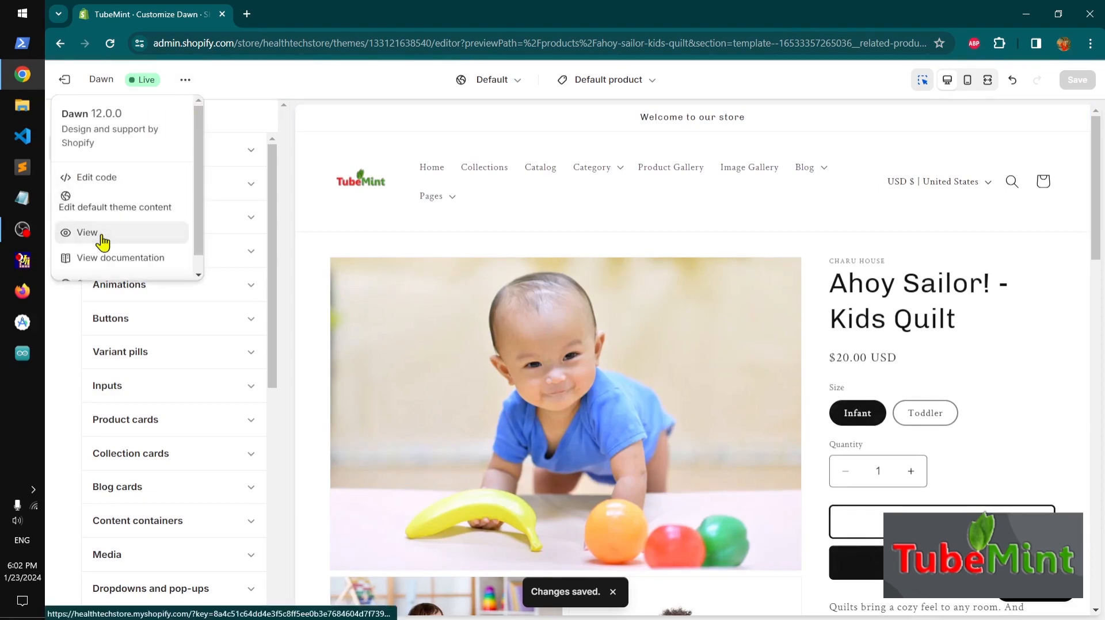
{"action": "left_click", "coordinate": [102, 233]}
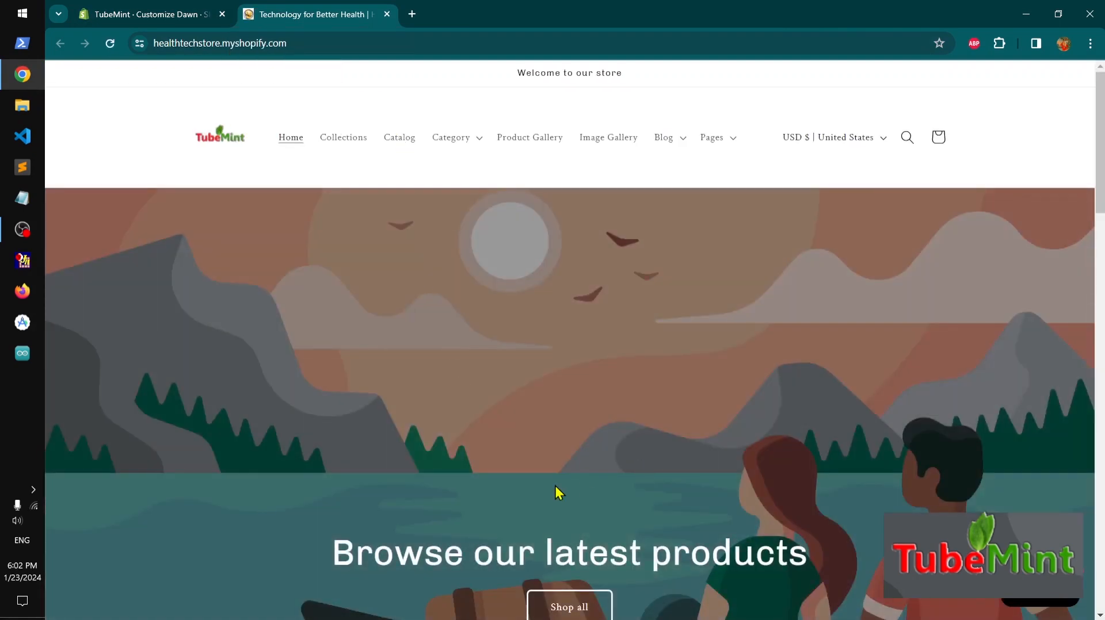
Scroll through the live storefront home page
{"action": "scroll", "coordinate": [556, 492], "scroll_direction": "down", "scroll_amount": 4}
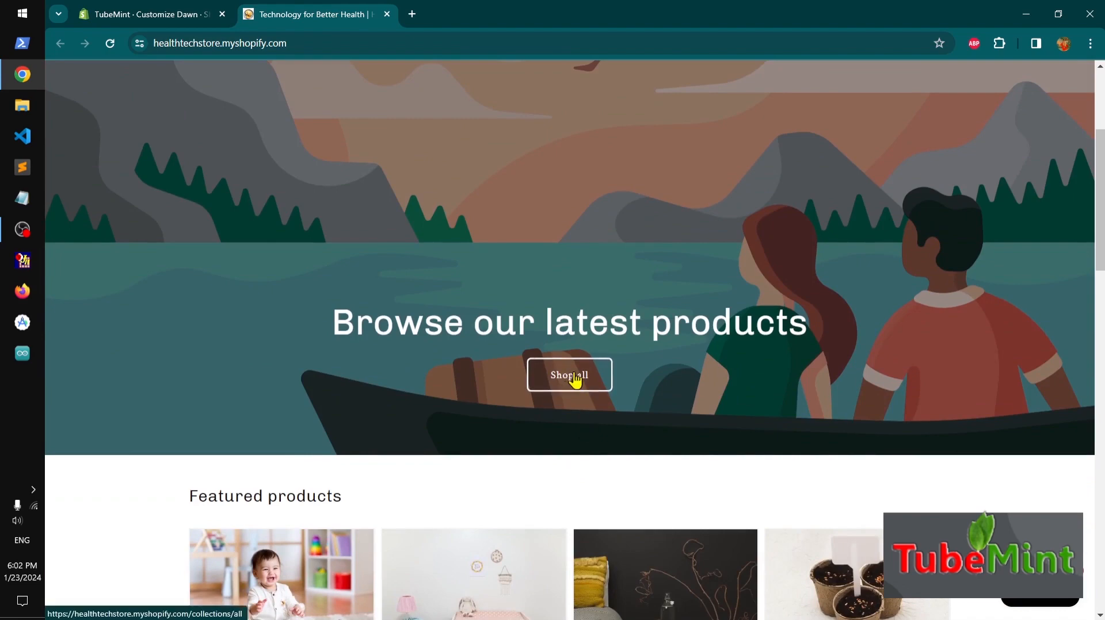
{"action": "scroll", "coordinate": [692, 469], "scroll_direction": "down", "scroll_amount": 12}
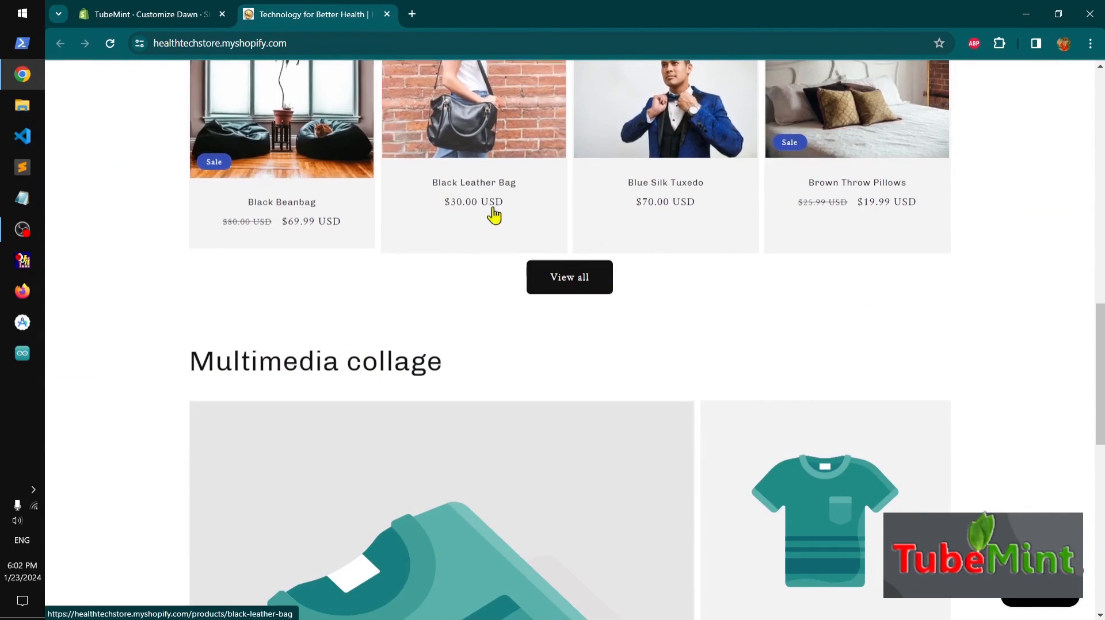
{"action": "scroll", "coordinate": [662, 433], "scroll_direction": "down", "scroll_amount": 8}
{"action": "scroll", "coordinate": [666, 433], "scroll_direction": "down", "scroll_amount": 3}
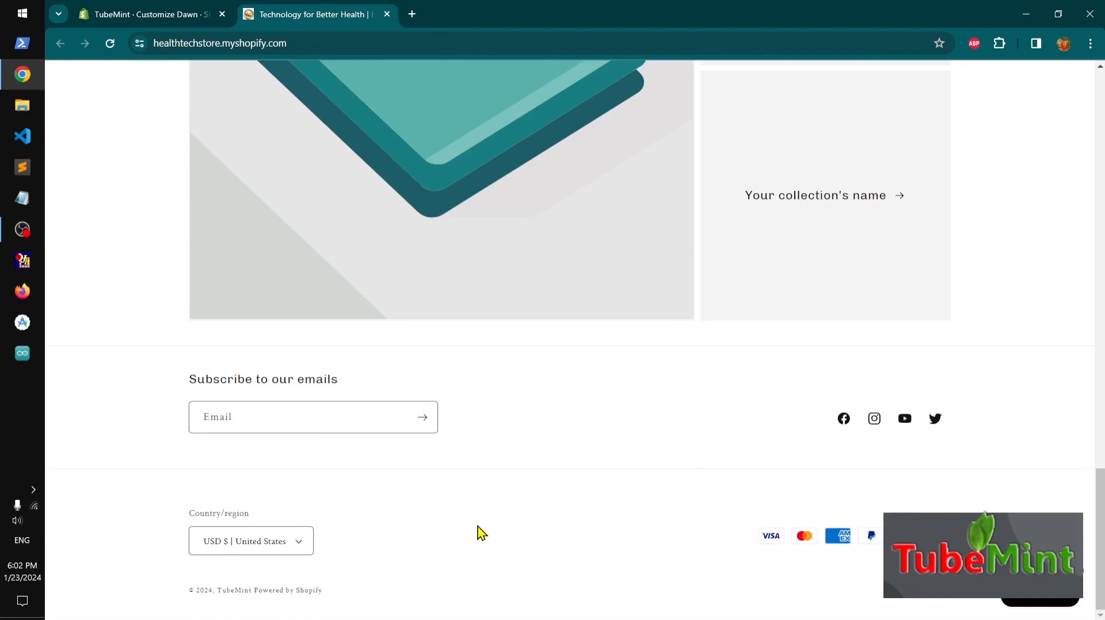
{"action": "scroll", "coordinate": [482, 532], "scroll_direction": "up", "scroll_amount": 15}
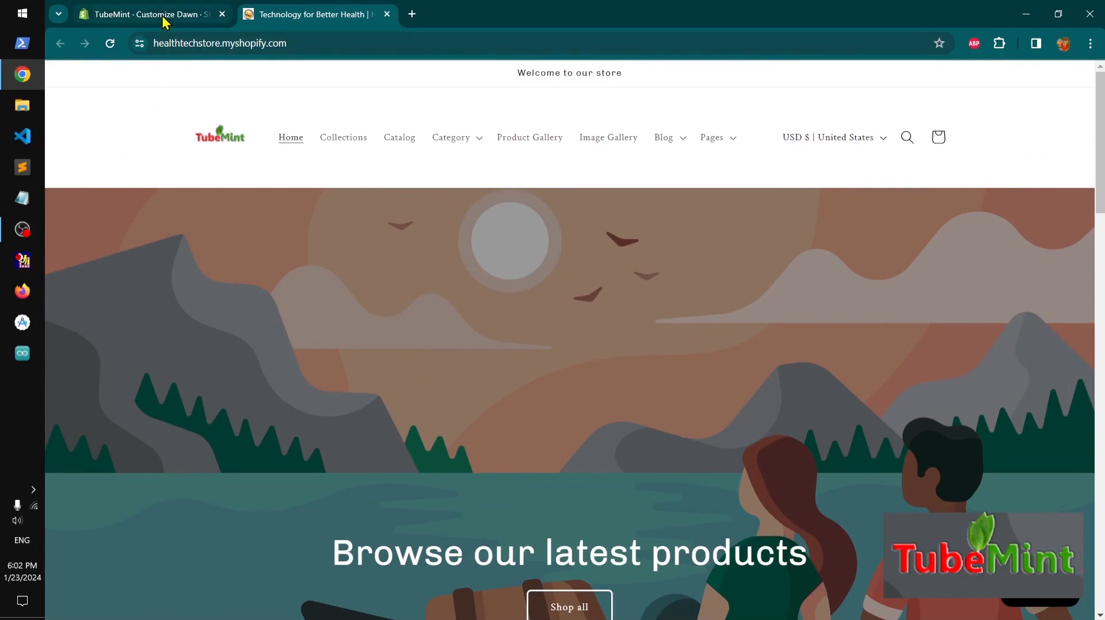
Return to the theme editor and switch the preview to the Home page
{"action": "left_click", "coordinate": [163, 18]}
{"action": "left_click", "coordinate": [304, 84]}
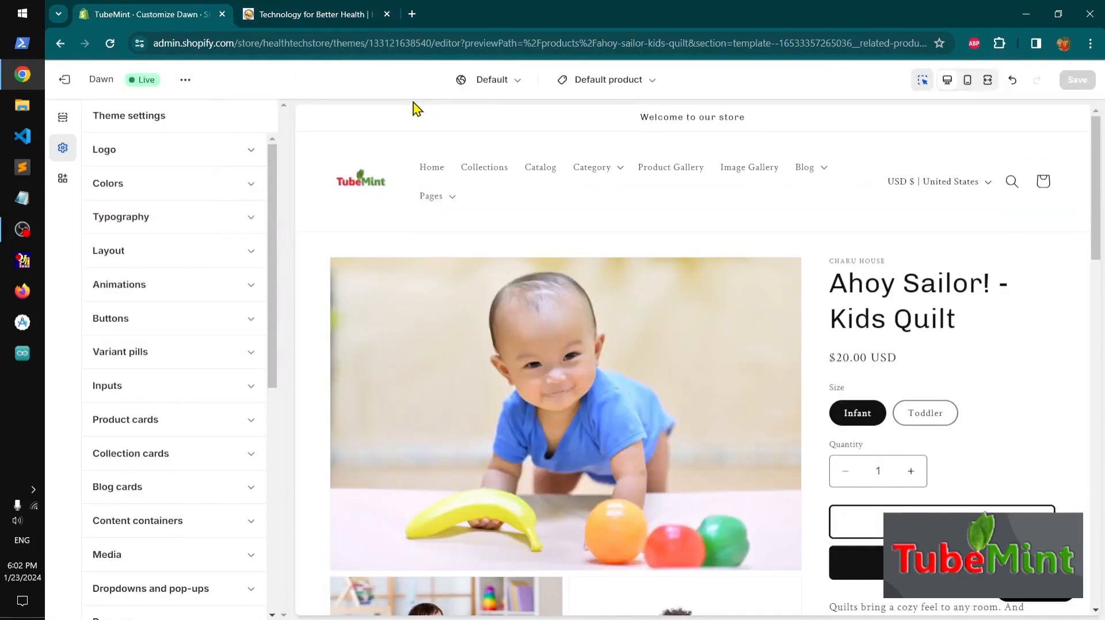
{"action": "left_click", "coordinate": [646, 80]}
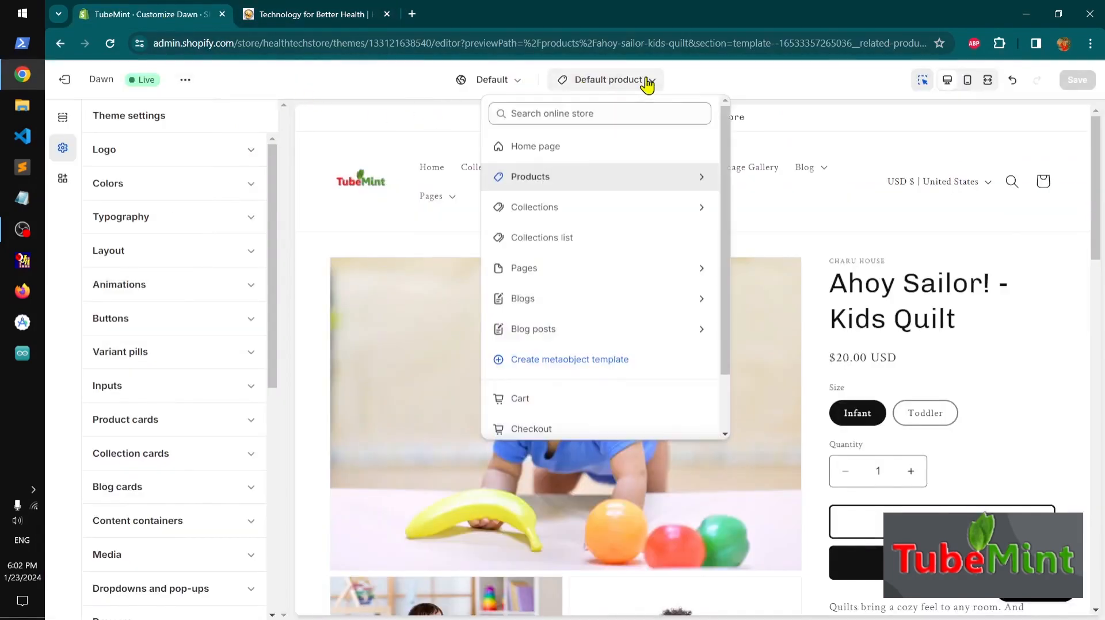
{"action": "left_click", "coordinate": [562, 149]}
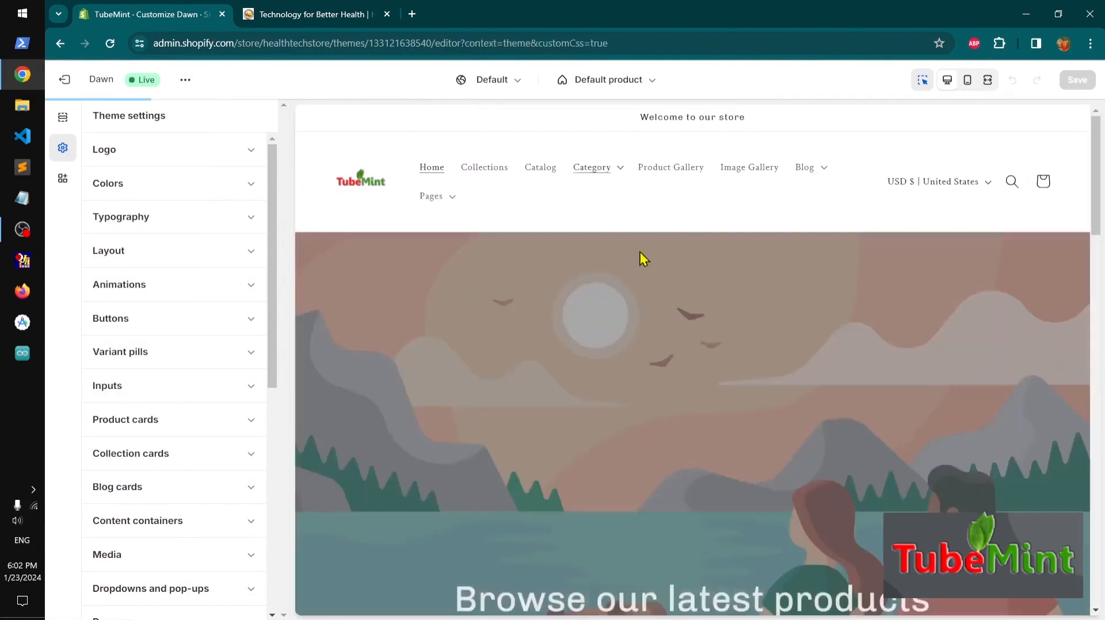
Browse the home page preview and theme settings list, then return to the live storefront tab
{"action": "scroll", "coordinate": [646, 305], "scroll_direction": "down", "scroll_amount": 10}
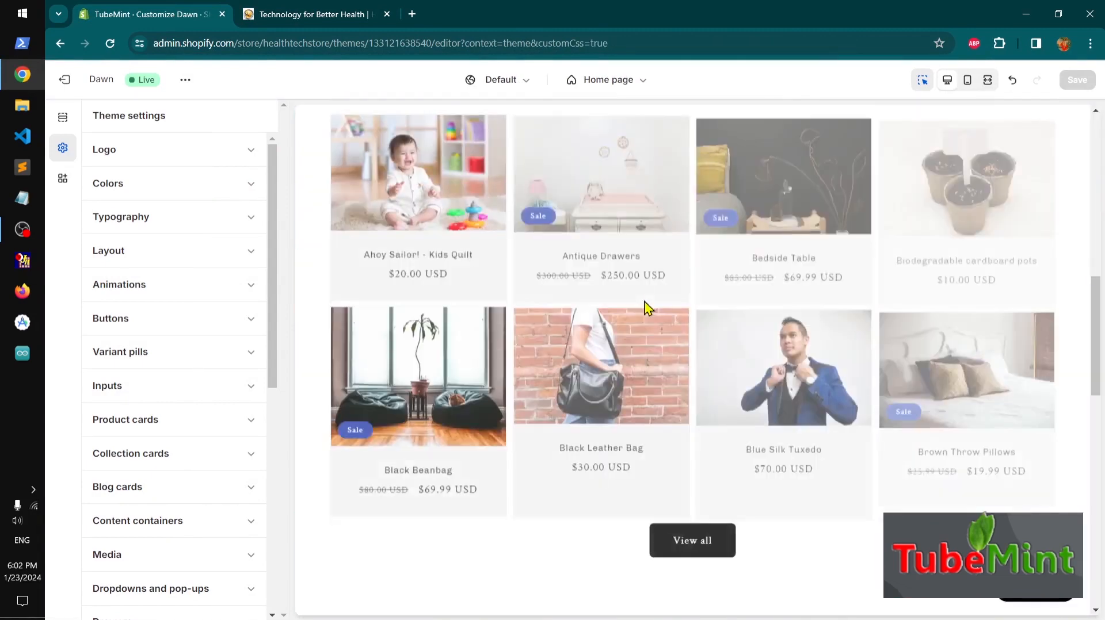
{"action": "scroll", "coordinate": [647, 310], "scroll_direction": "down", "scroll_amount": 10}
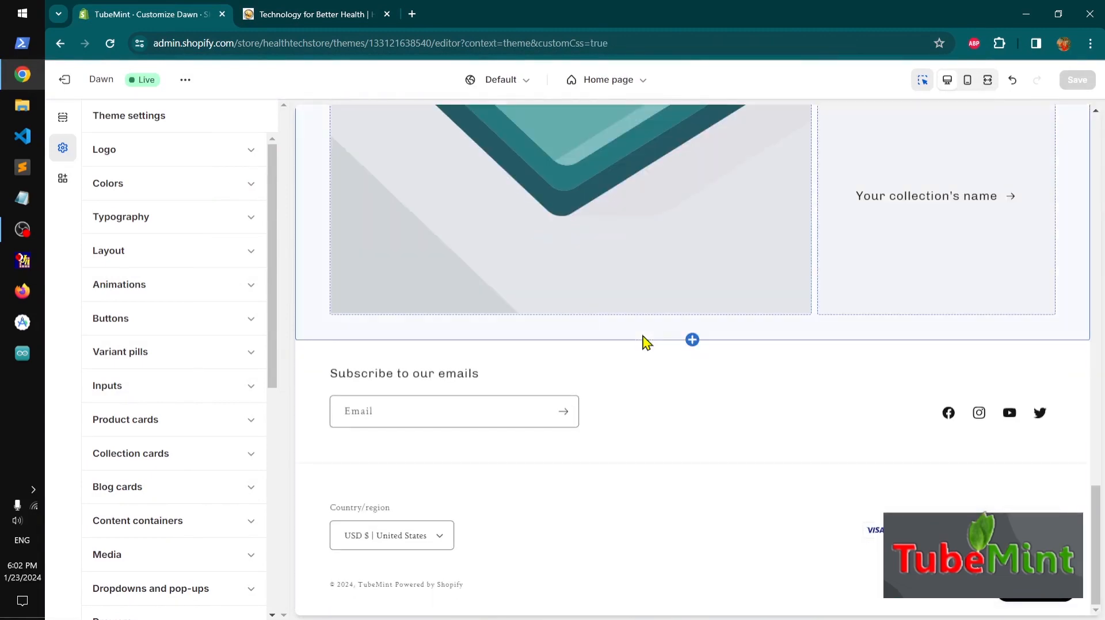
{"action": "scroll", "coordinate": [647, 342], "scroll_direction": "up", "scroll_amount": 20}
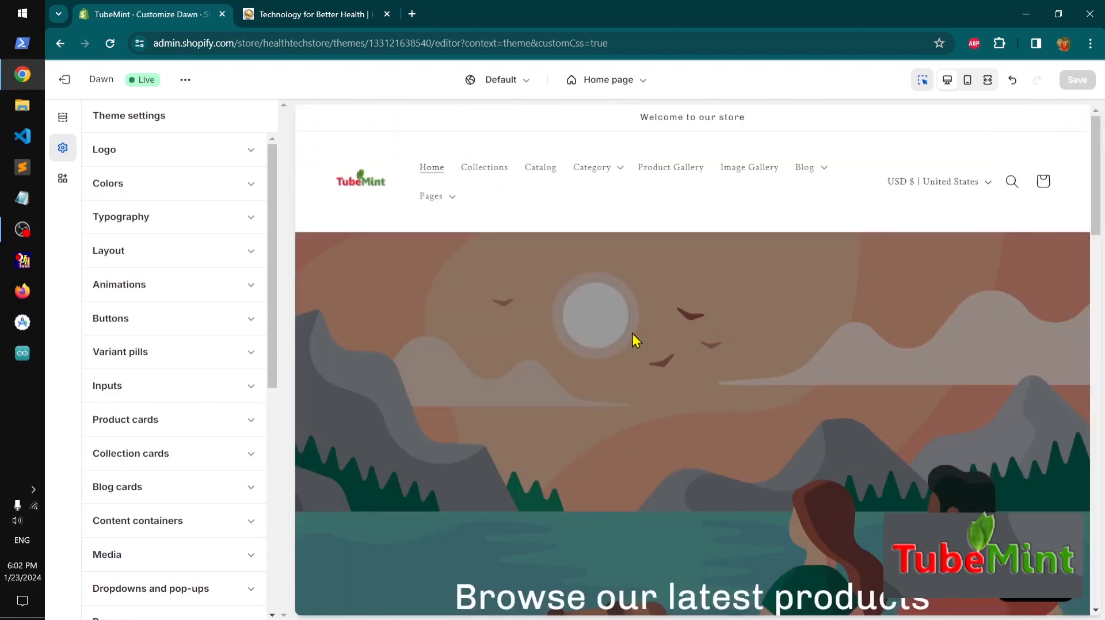
{"action": "left_click", "coordinate": [609, 81]}
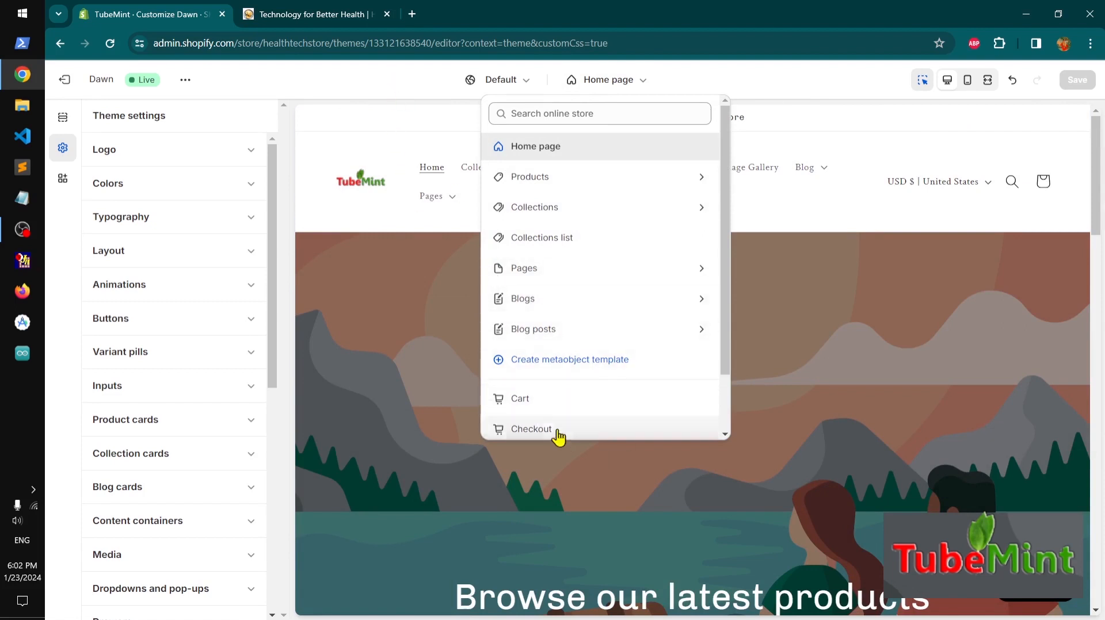
{"action": "left_click", "coordinate": [412, 93]}
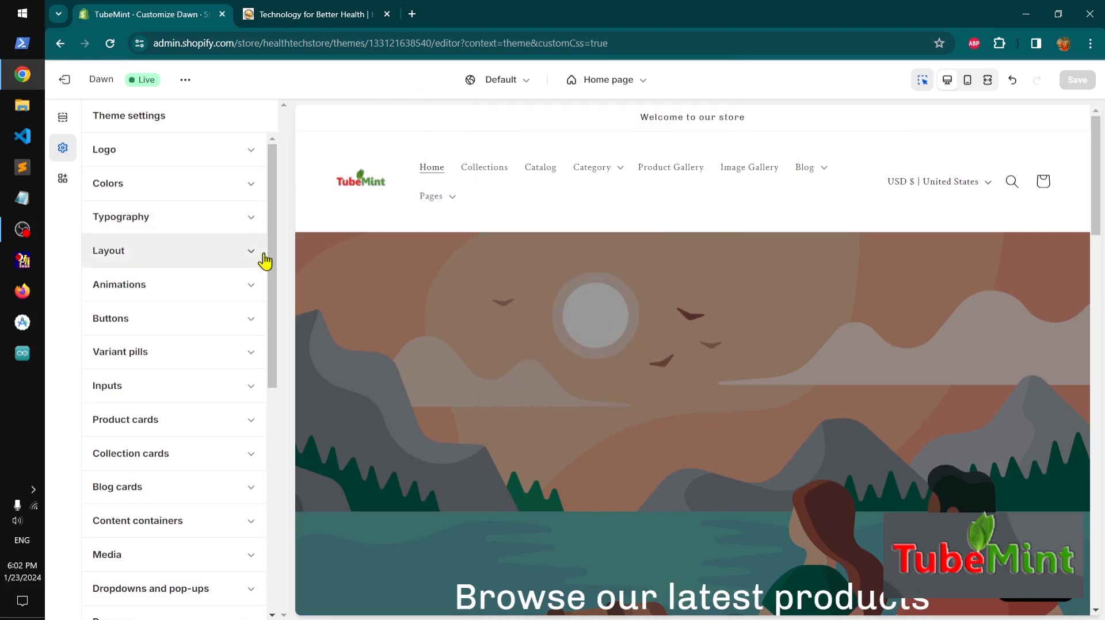
{"action": "left_click_drag", "start_coordinate": [277, 268], "coordinate": [244, 547]}
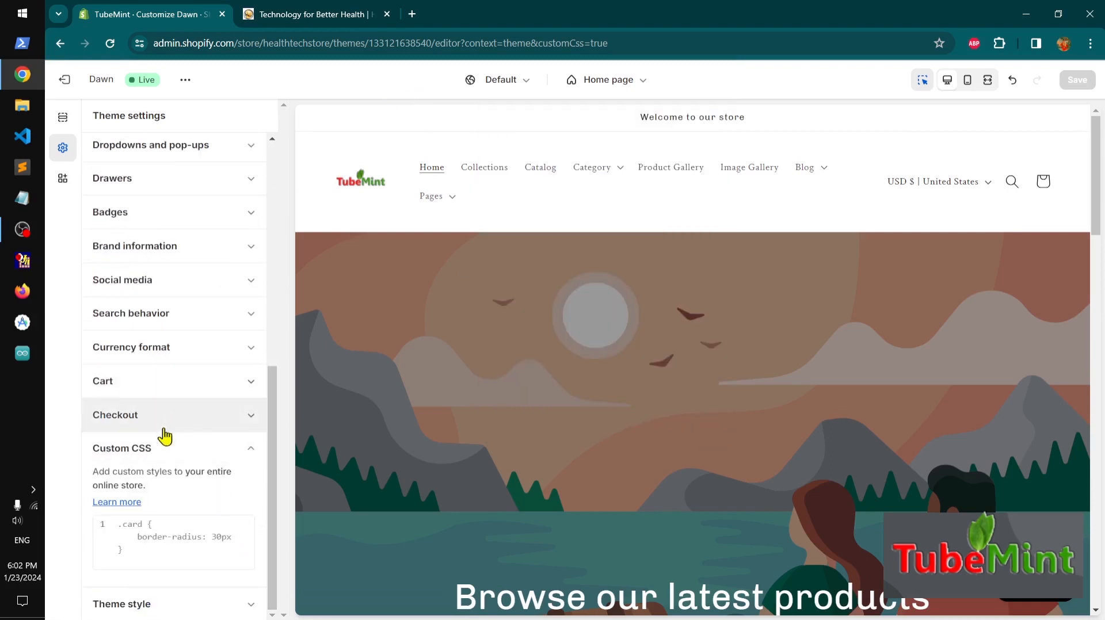
{"action": "left_click", "coordinate": [251, 460]}
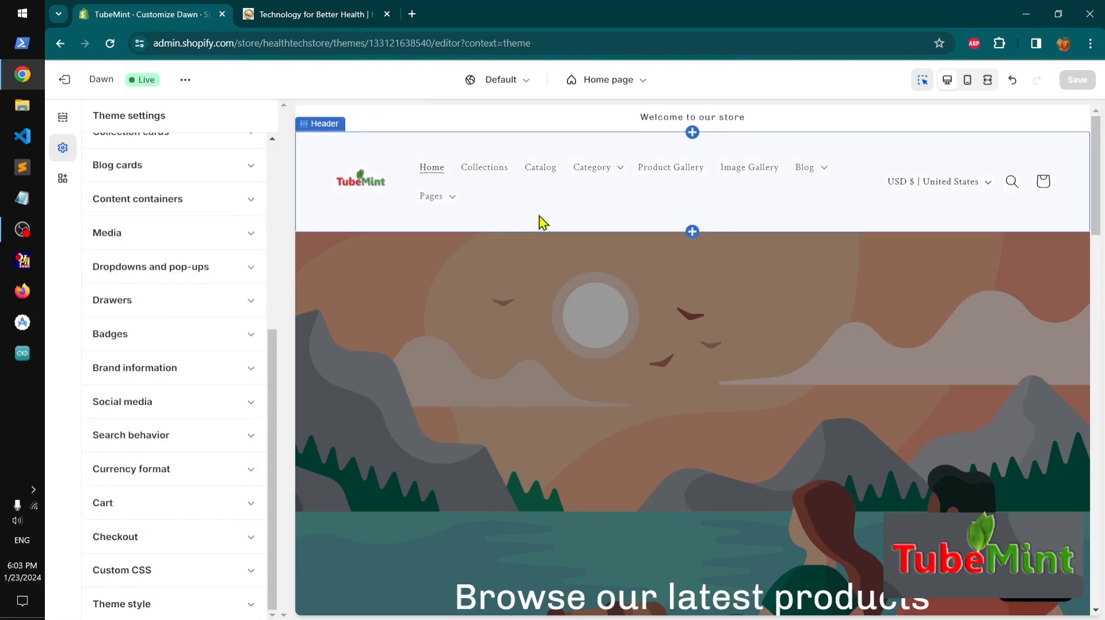
{"action": "left_click", "coordinate": [317, 23]}
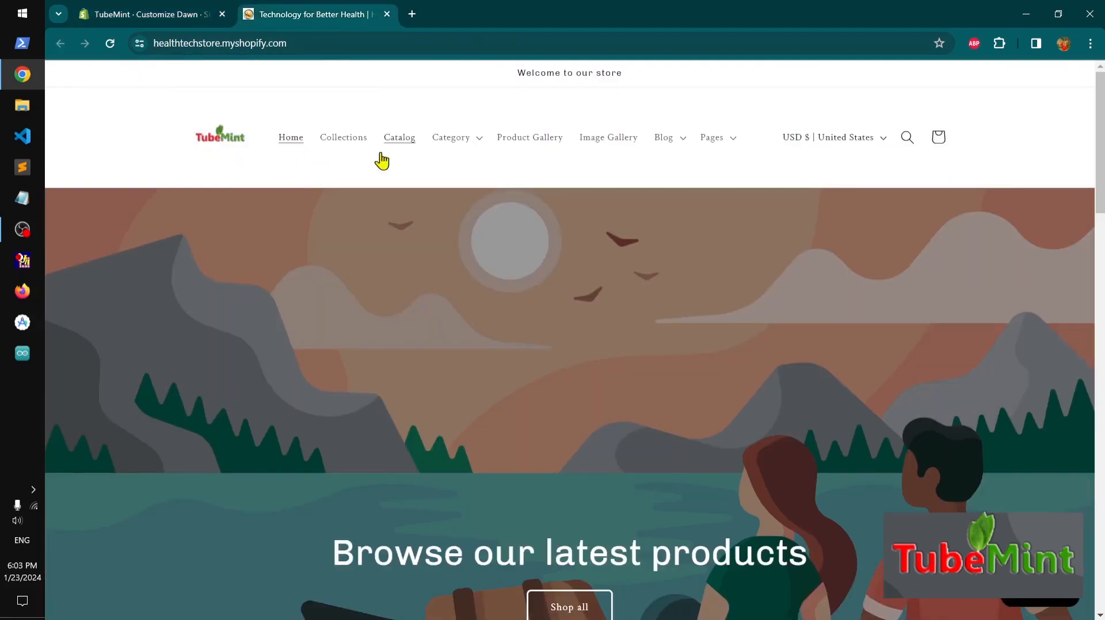